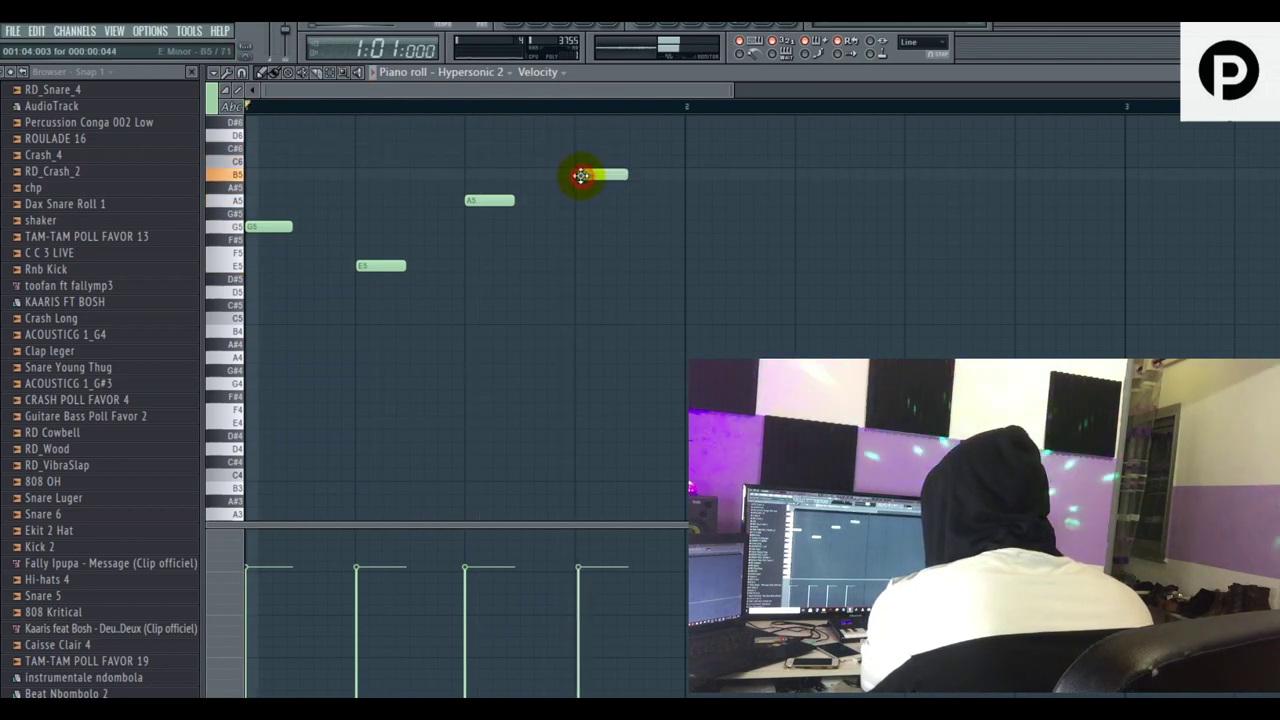
- Raise the fourth melody note to C6 in the Hypersonic 2 piano roll while playing the pattern
key("space")
left_click_drag(581, 156, 590, 160)
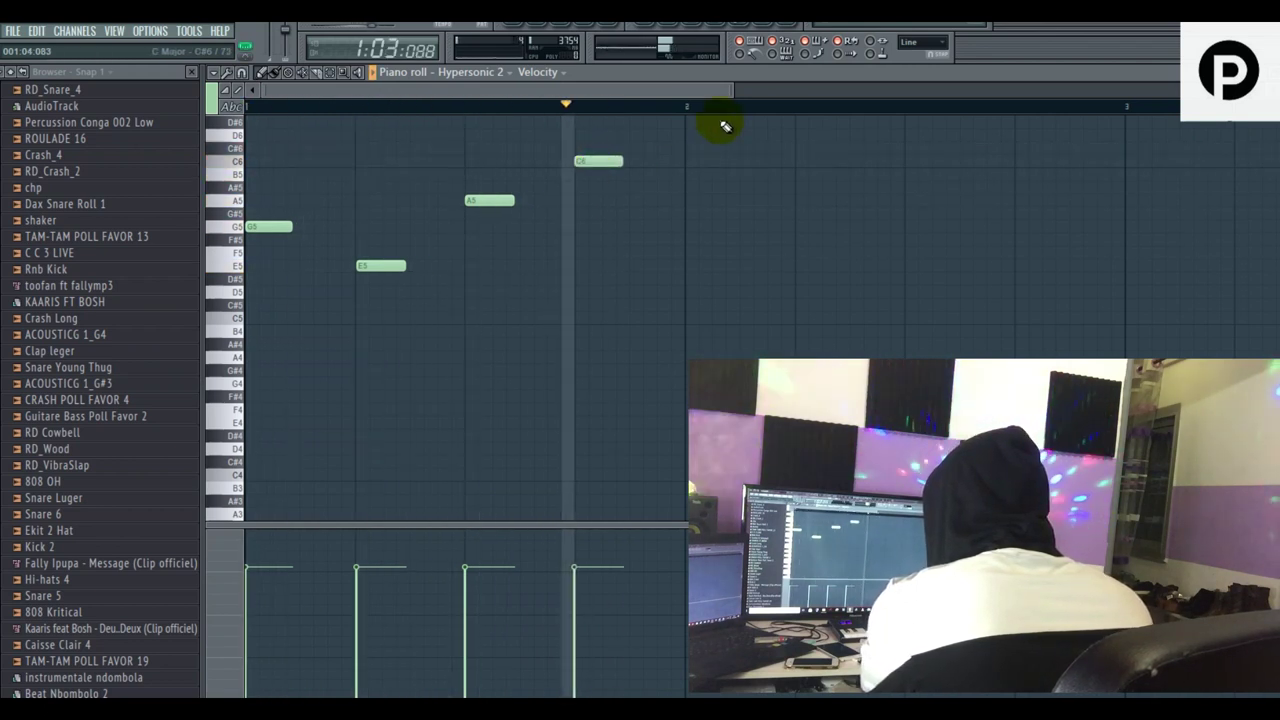
left_click_drag(734, 91, 777, 88)
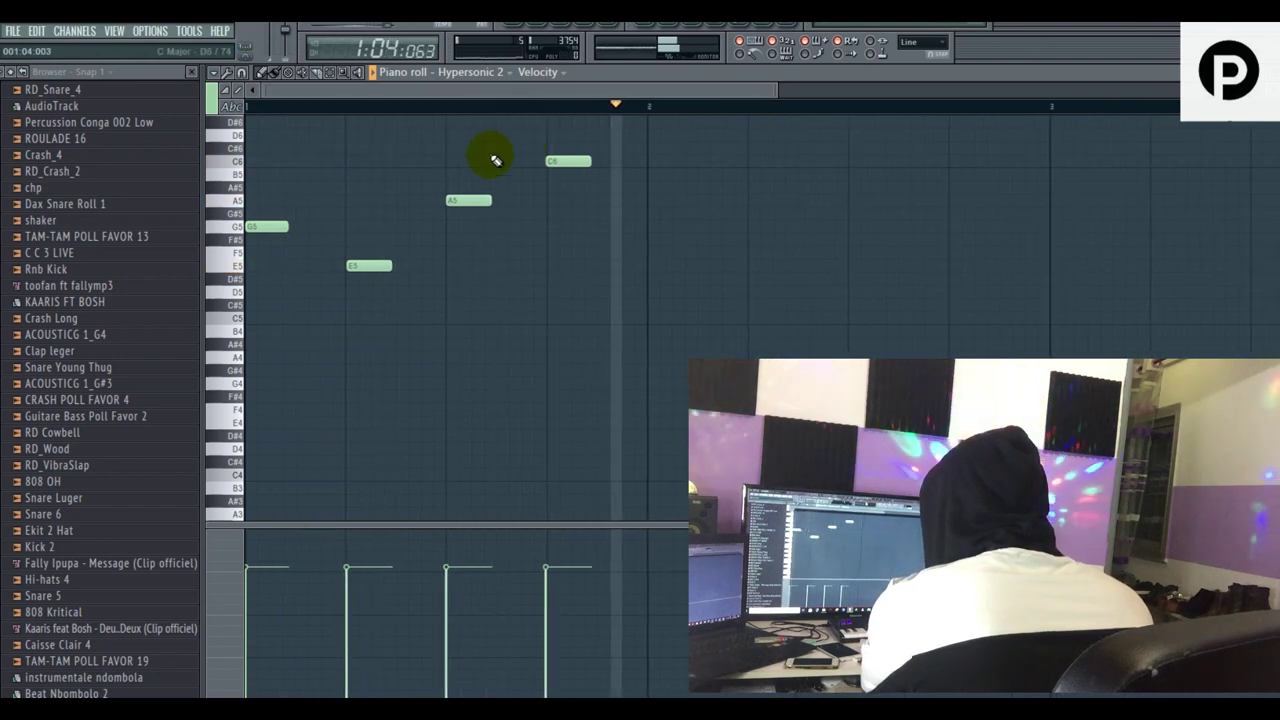
- Lower the first melody note to F5 and play the pattern
key("space")
left_click(269, 229)
left_click_drag(266, 200, 309, 261)
key("space")
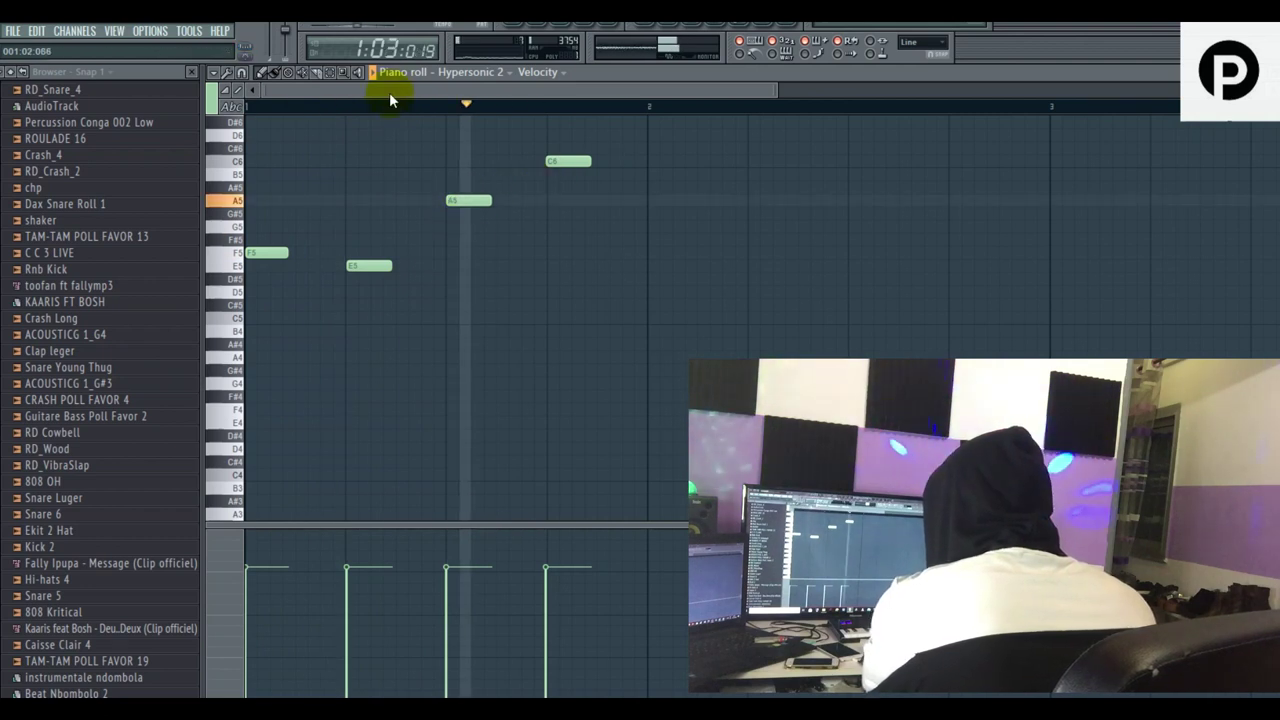
- Duplicate the four-note melody and align the copy with the start of bar 2
mouse_move(266, 170)
left_mouse_down()
mouse_move(597, 286)
mouse_move(309, 160)
mouse_move(258, 151)
left_mouse_up()
key("ctrl+b")
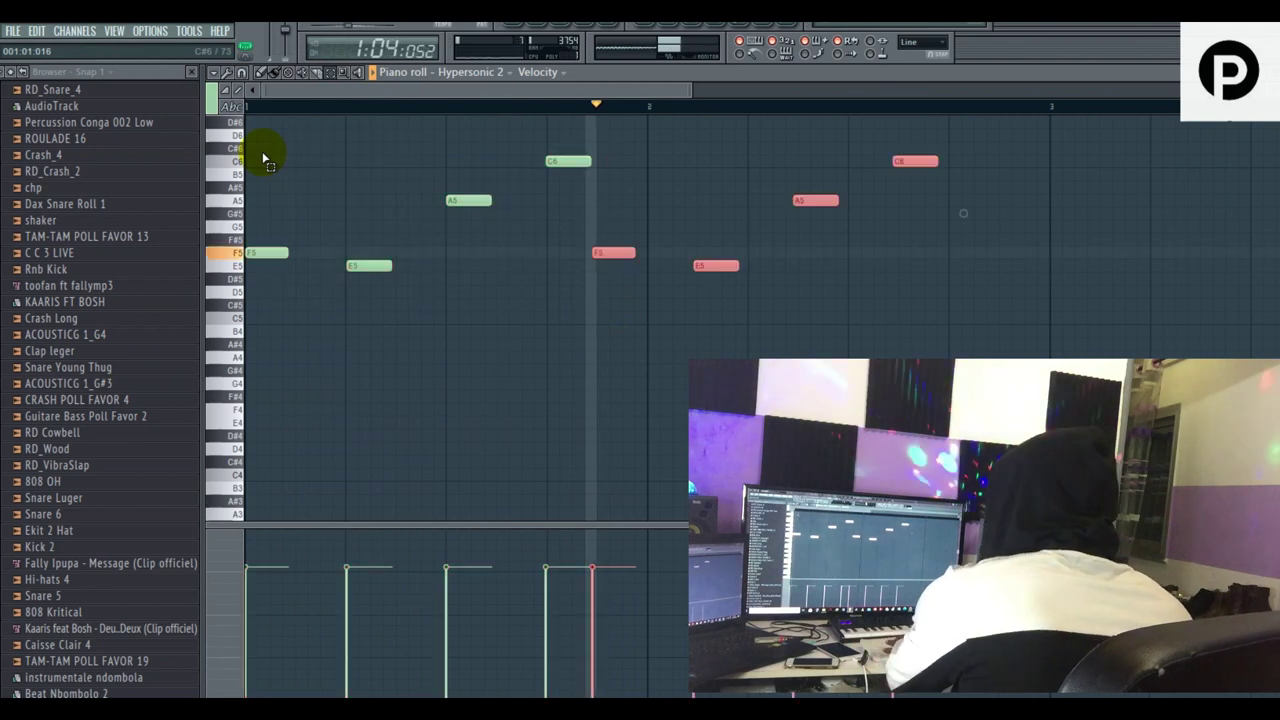
key("space")
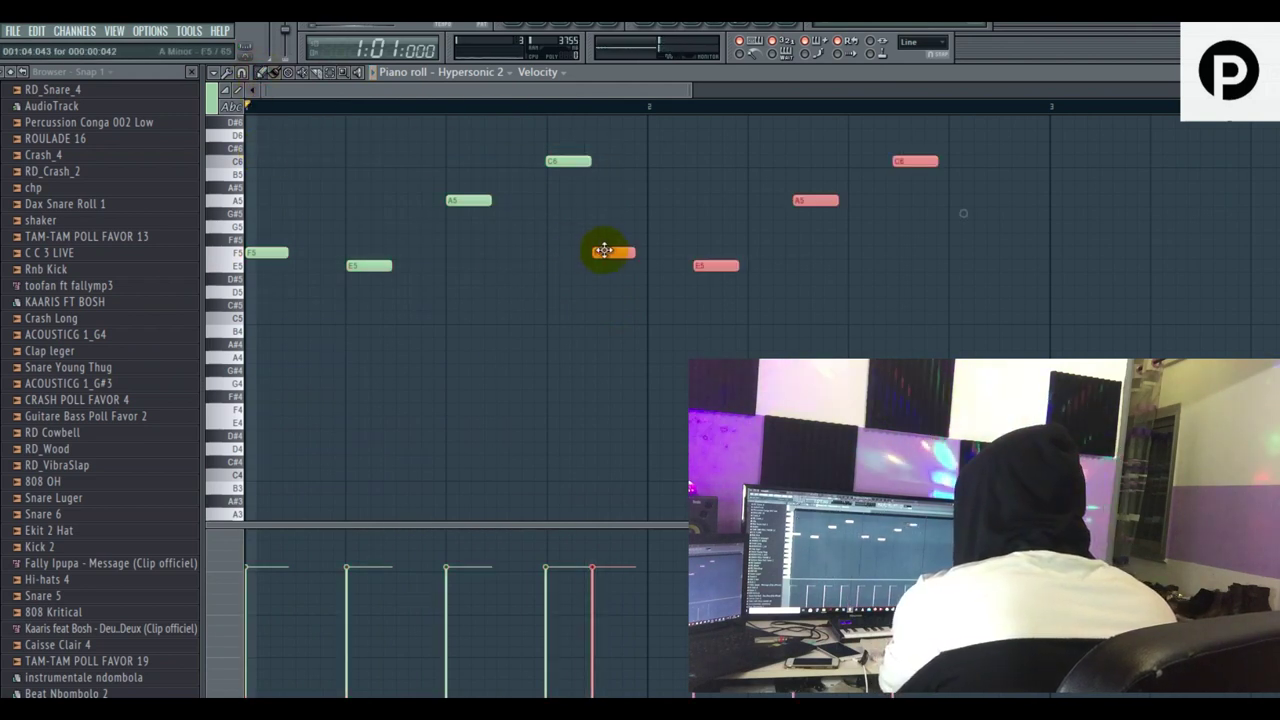
key("space")
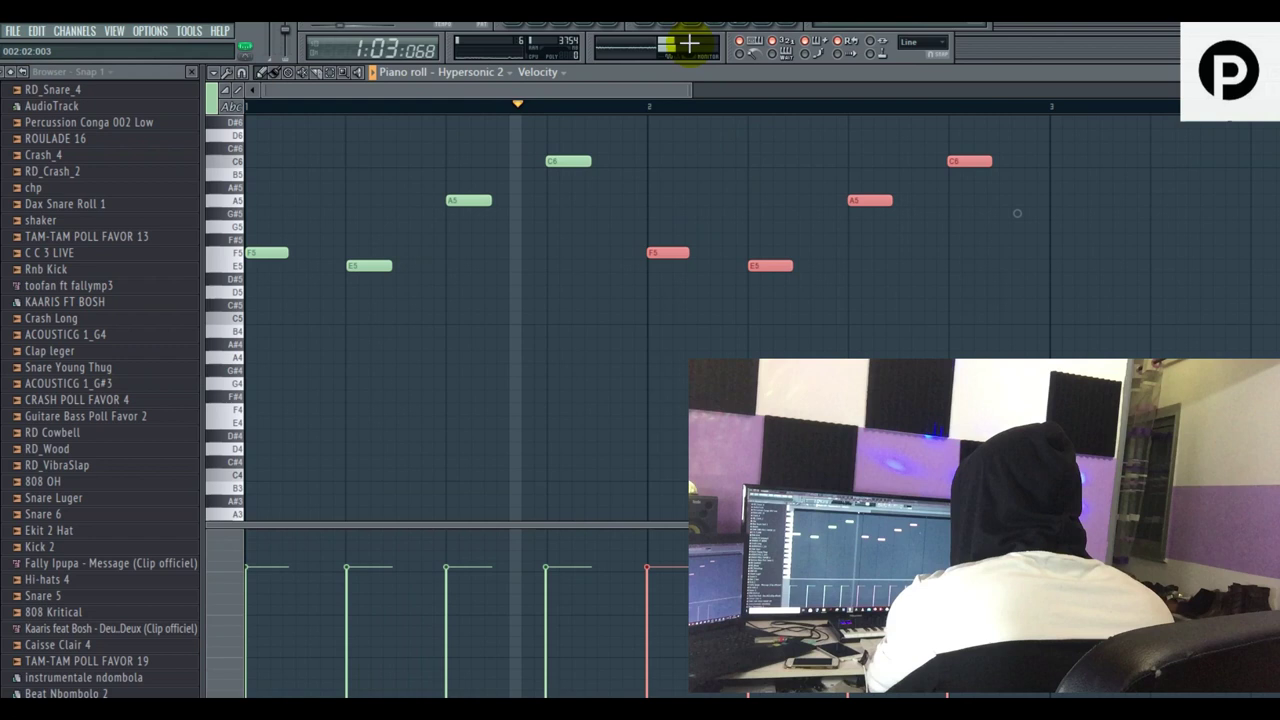
- Place the Melodie pattern at the start of Track 1 in the playlist, then deselect it and stop playback
left_click(516, 28)
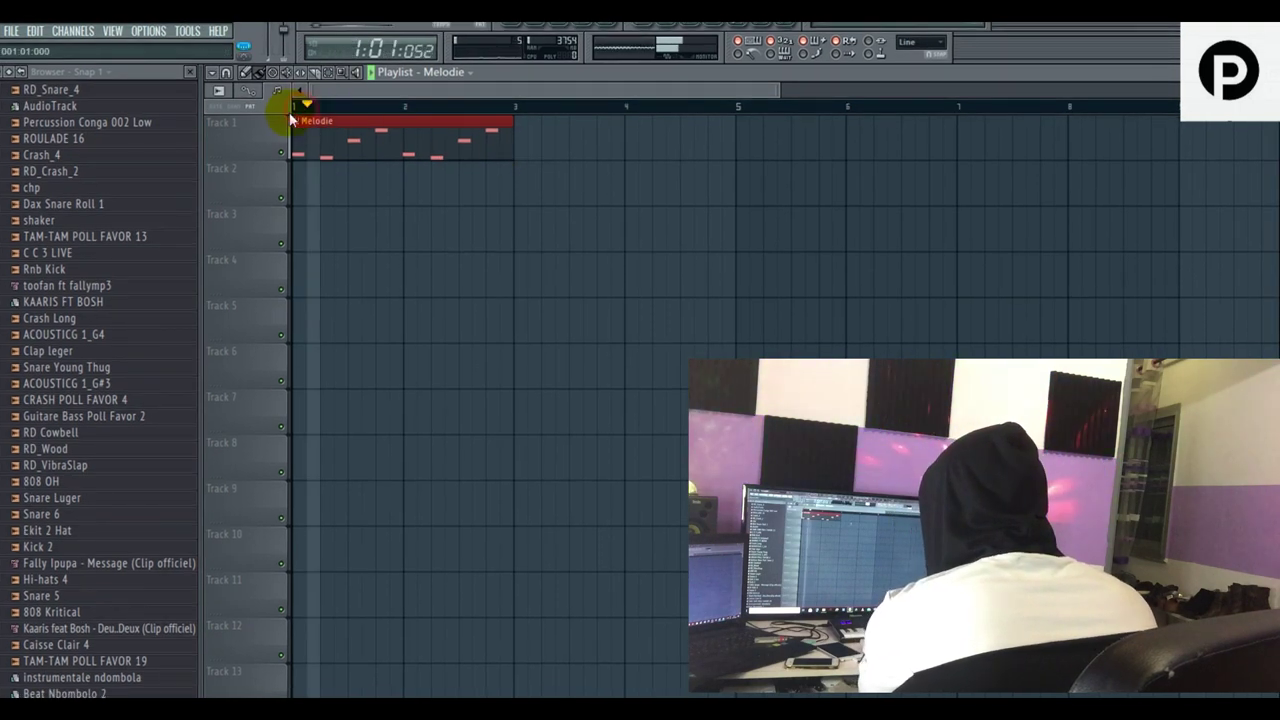
left_click(586, 189, "ctrl")
key("space")
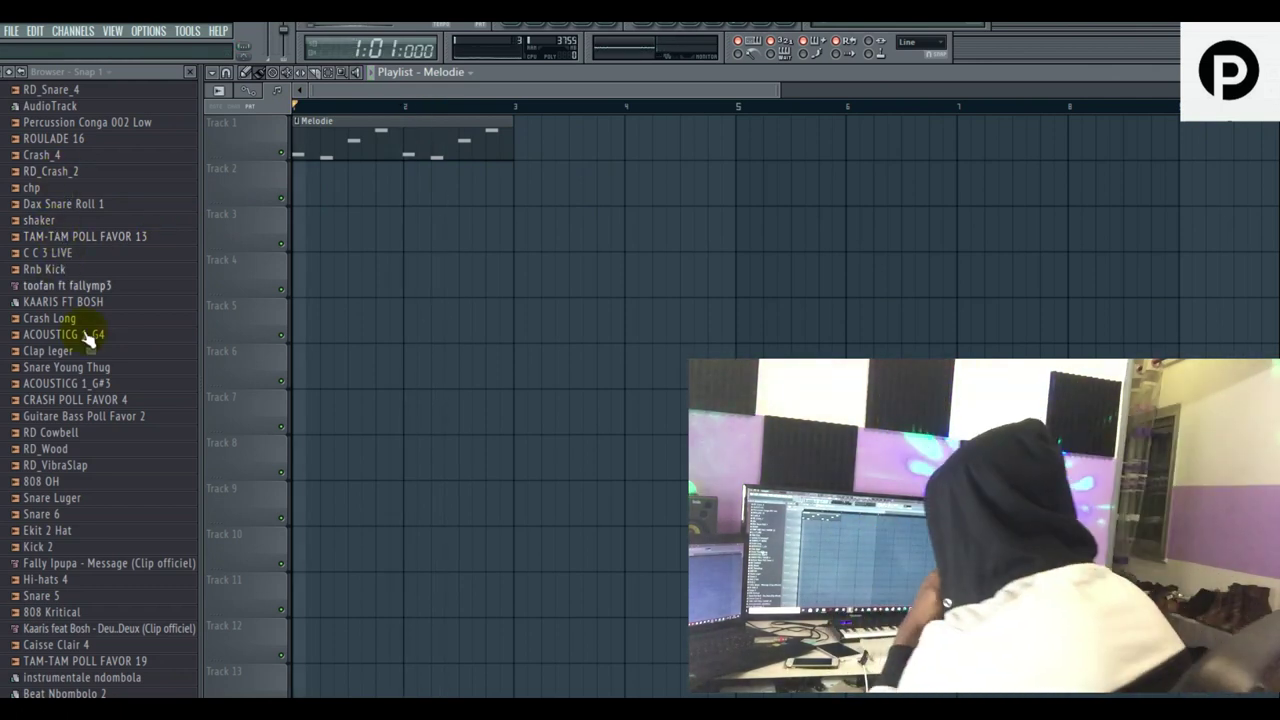
- Preview the Clap leger sample against the melody and load it into a new channel
left_click(78, 352)
key("space")
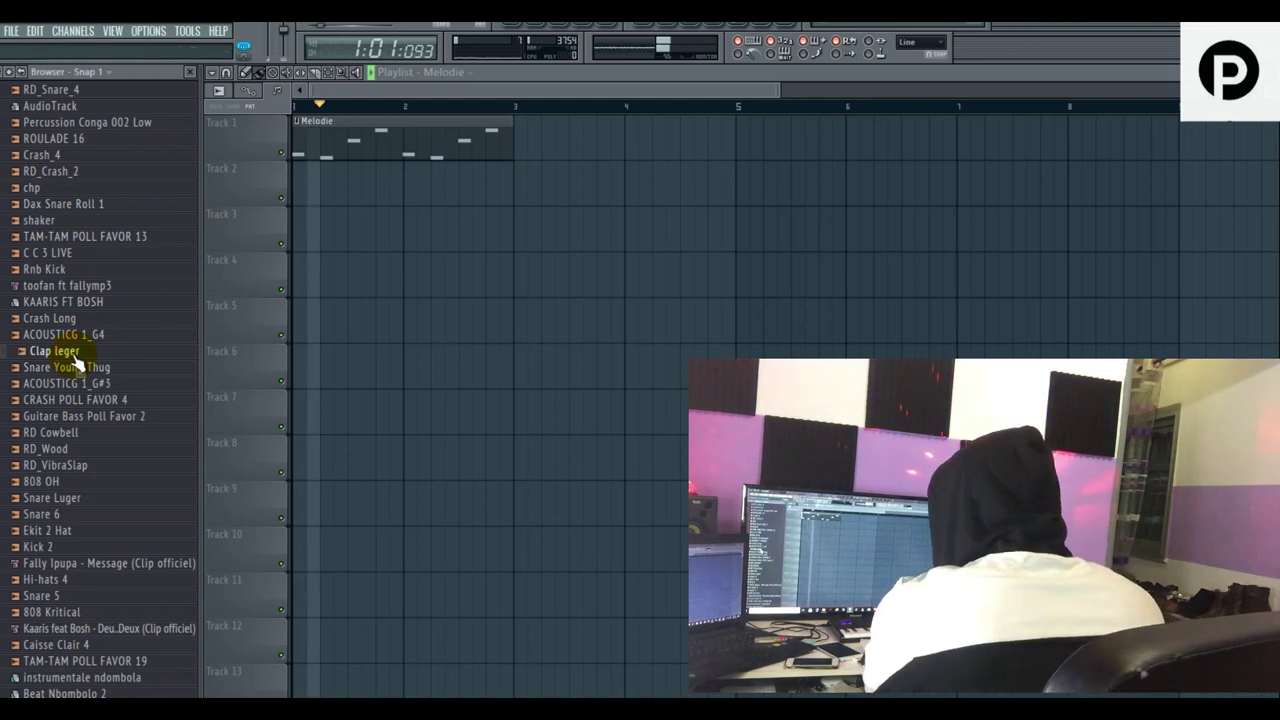
right_click(76, 354)
left_click(96, 368)
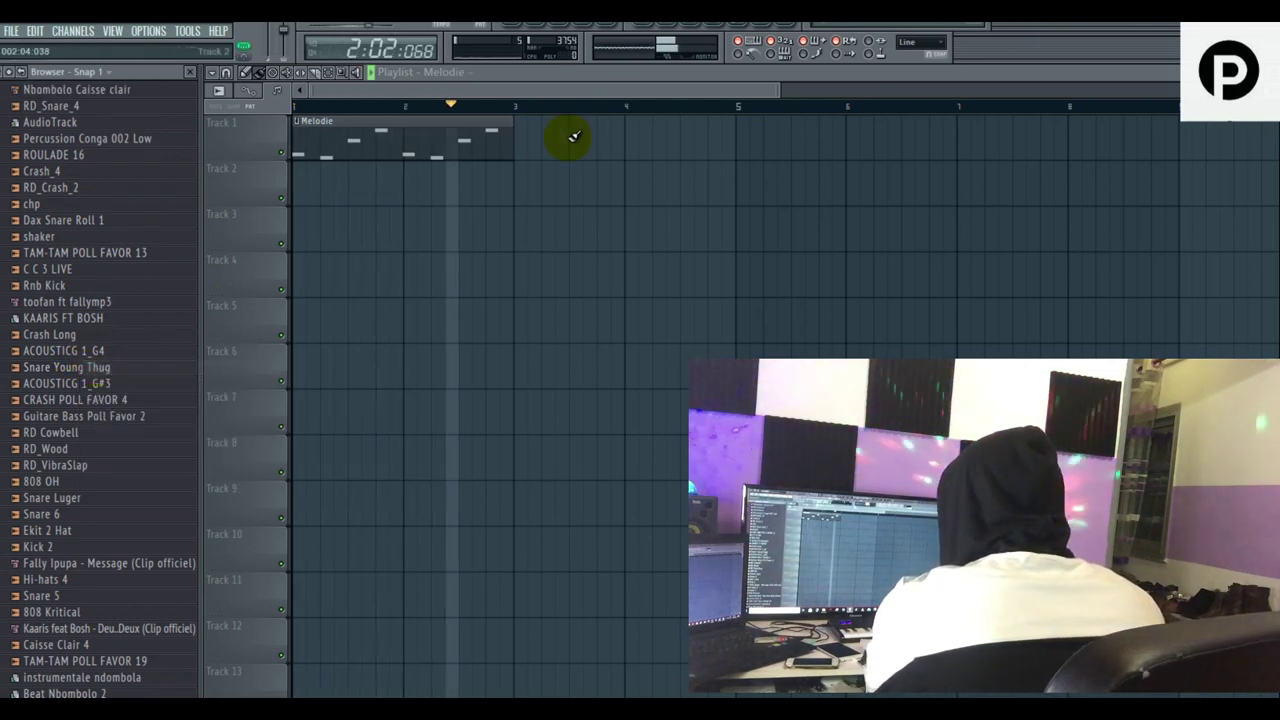
- Name Pattern 2 "clap"
left_click(541, 28)
left_click(640, 108)
type("clapp")
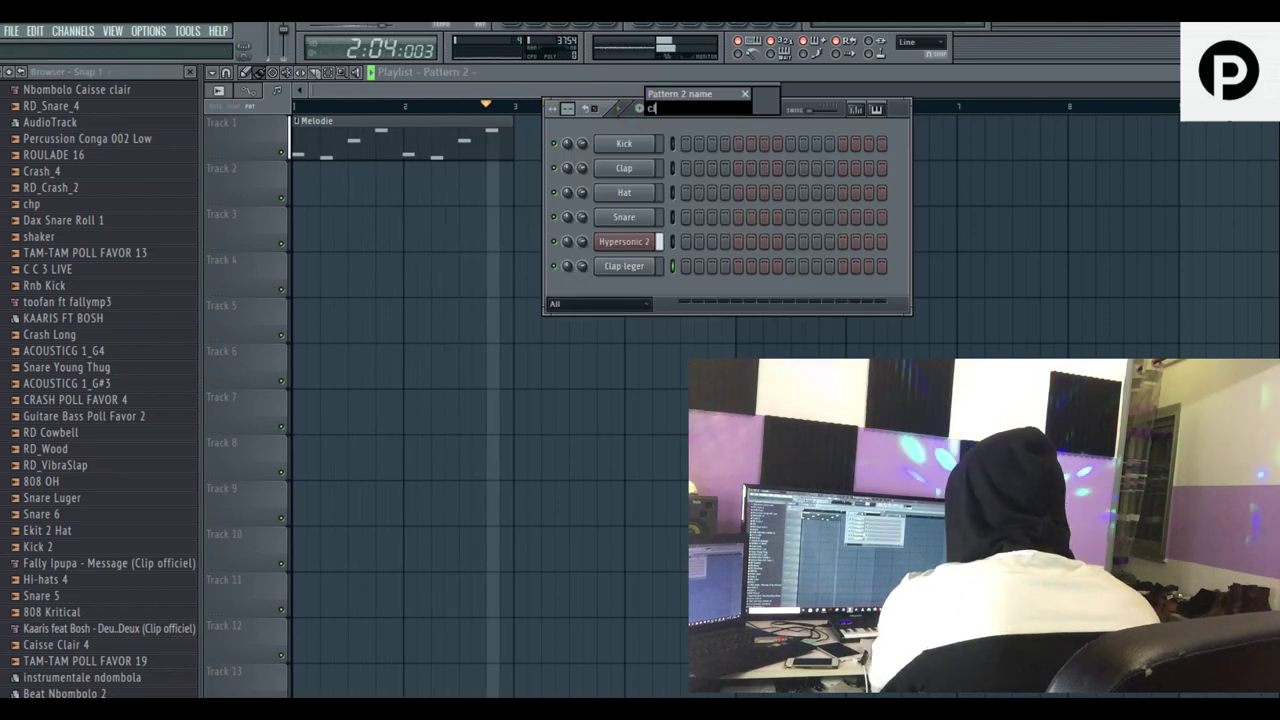
key("BackSpace")
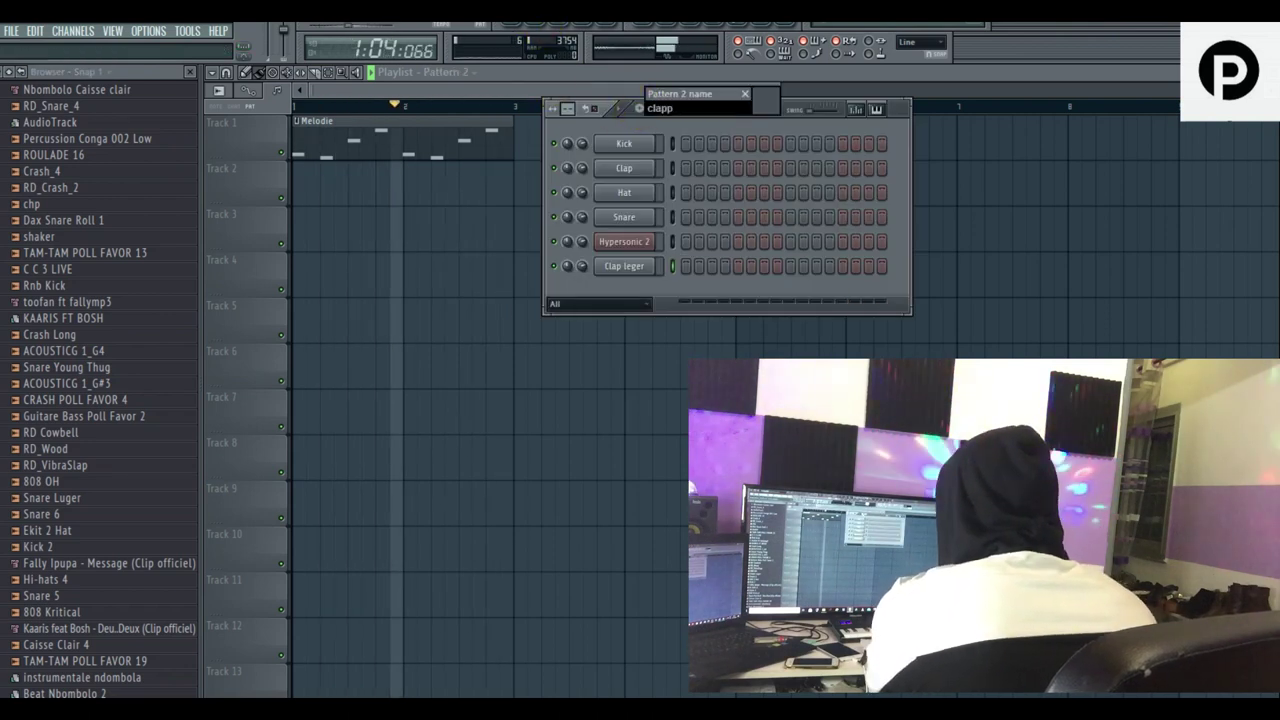
key("Return")
- Add C5 claps on beat 3 of bars 1 and 2 and midway through bar 2's beat 4, and place the clap pattern on Track 3
left_click_drag(368, 208, 327, 195)
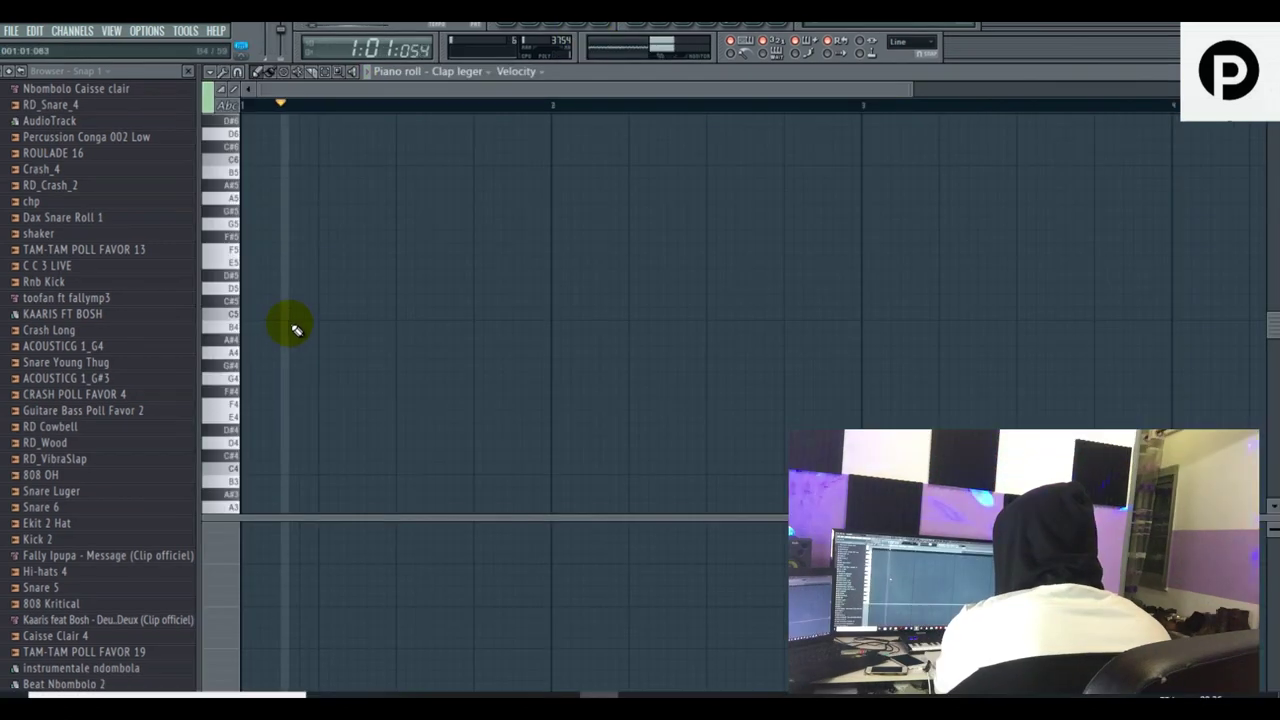
left_click(404, 316)
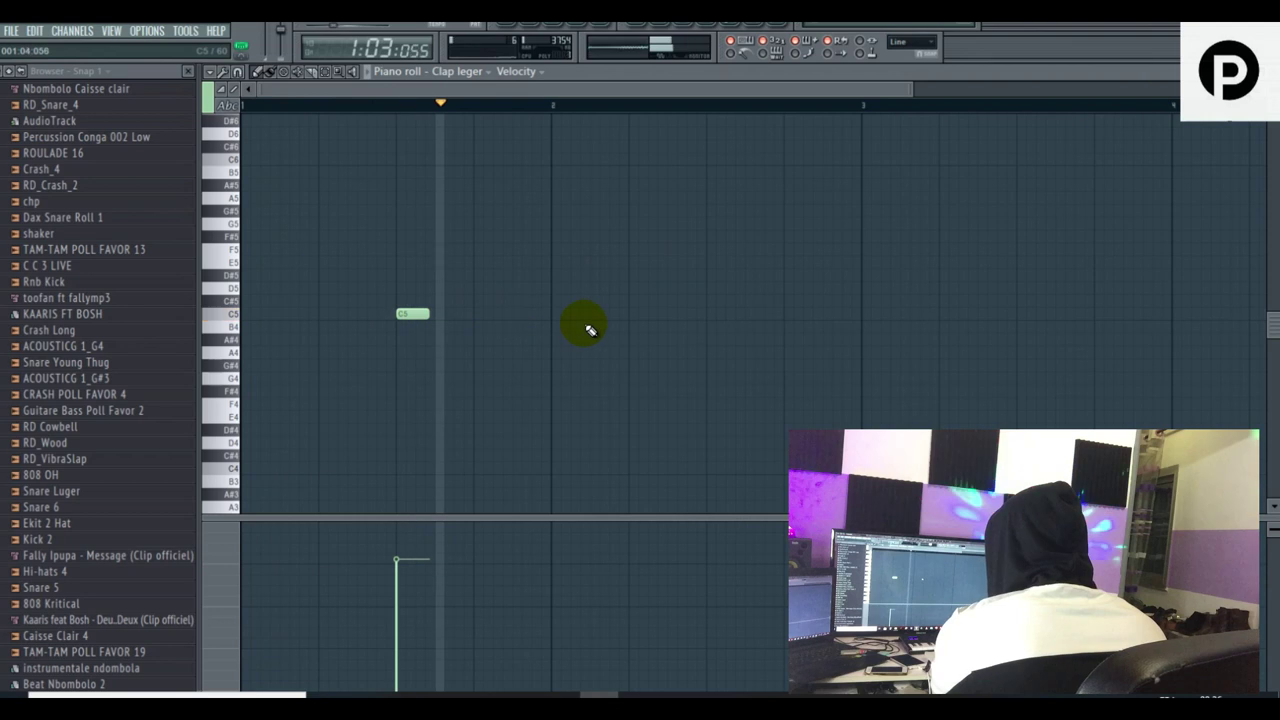
left_click(707, 316)
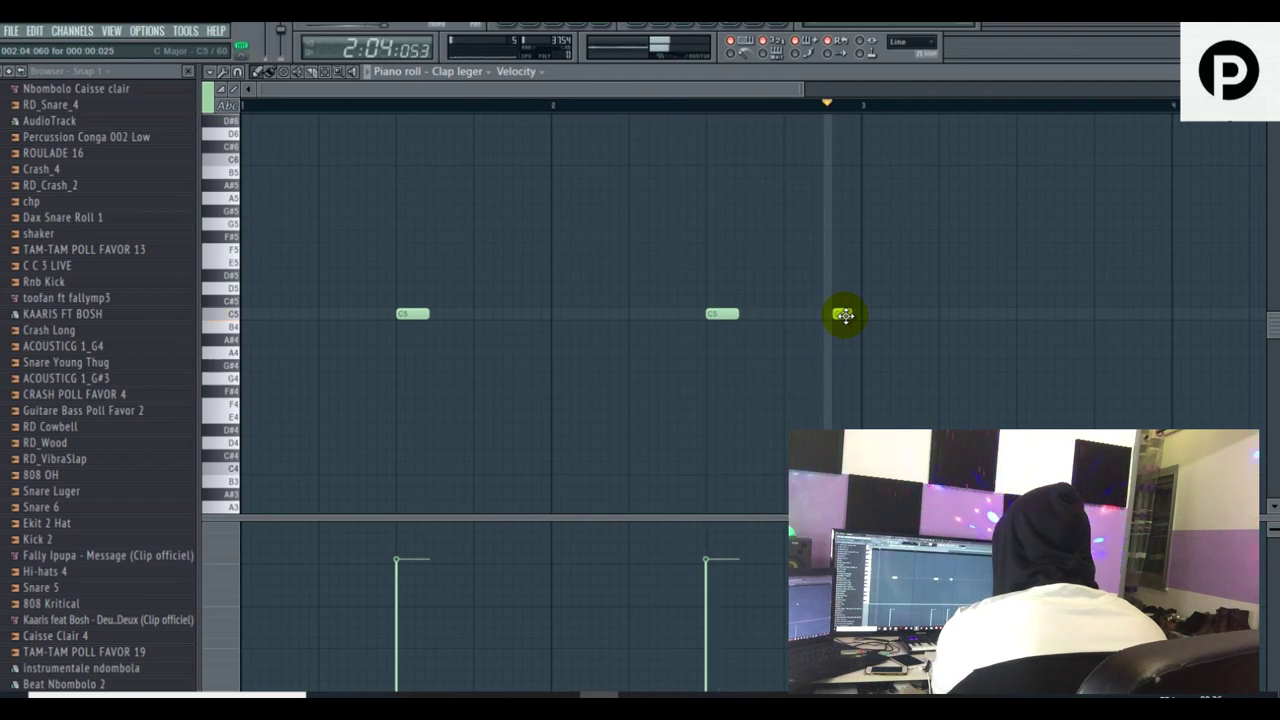
left_click(836, 316)
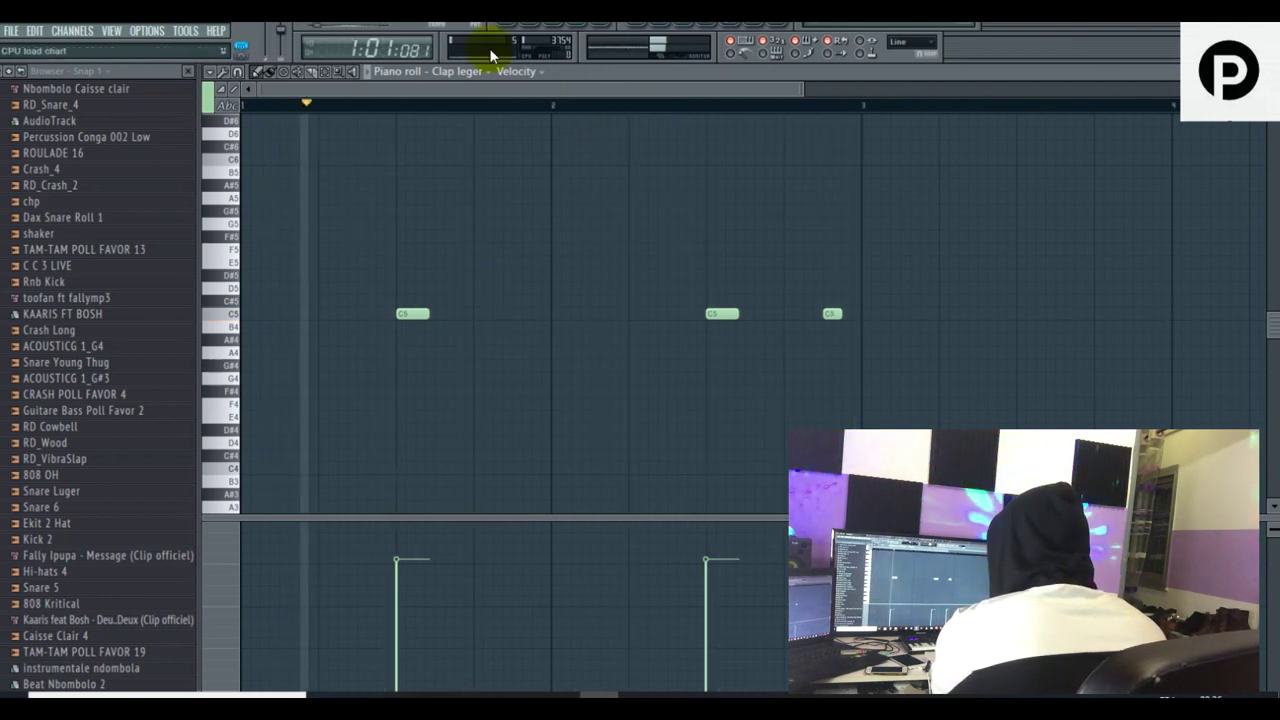
key("F5")
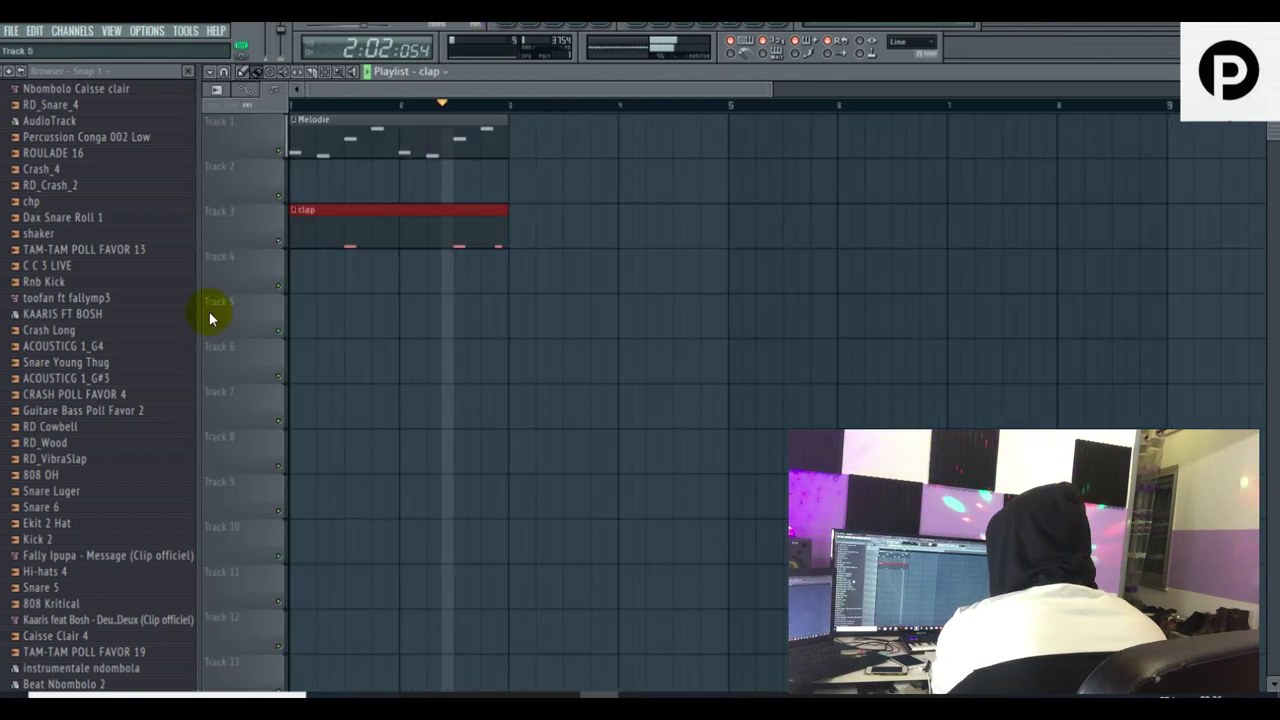
- Preview the Snare Young Thug sample and load it into a new channel
left_click(104, 366)
right_click(118, 371)
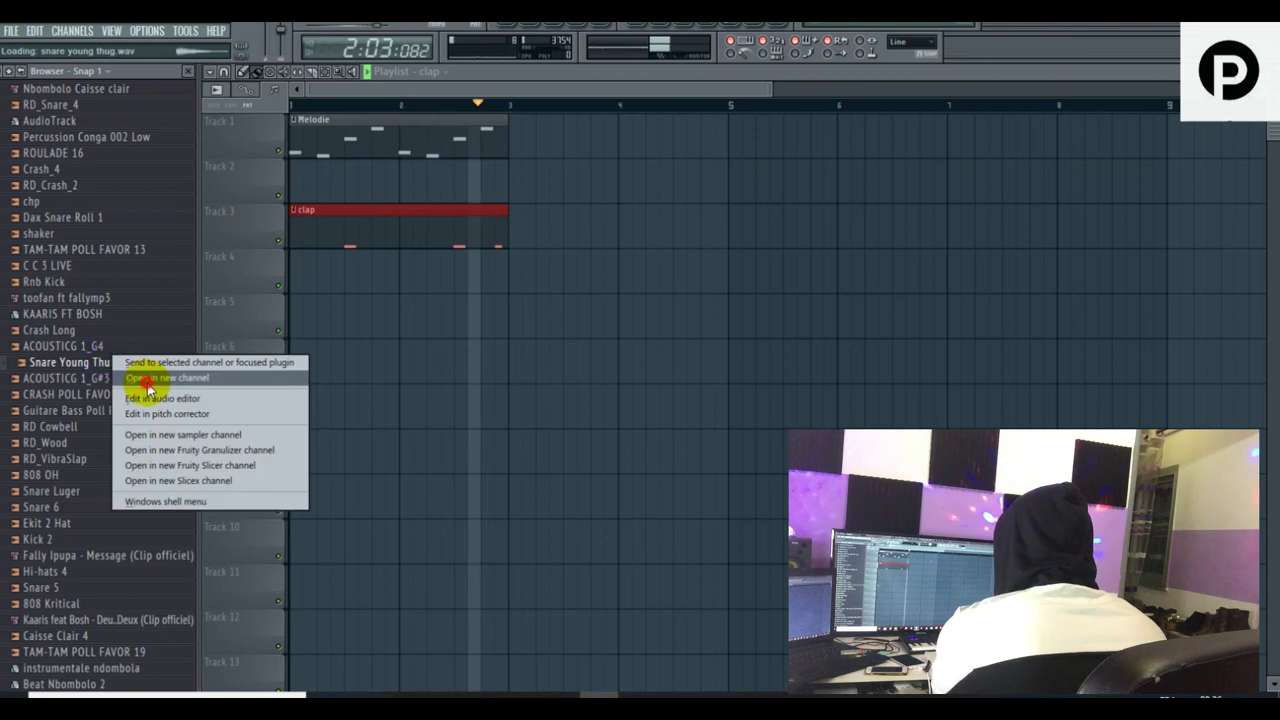
left_click(143, 378)
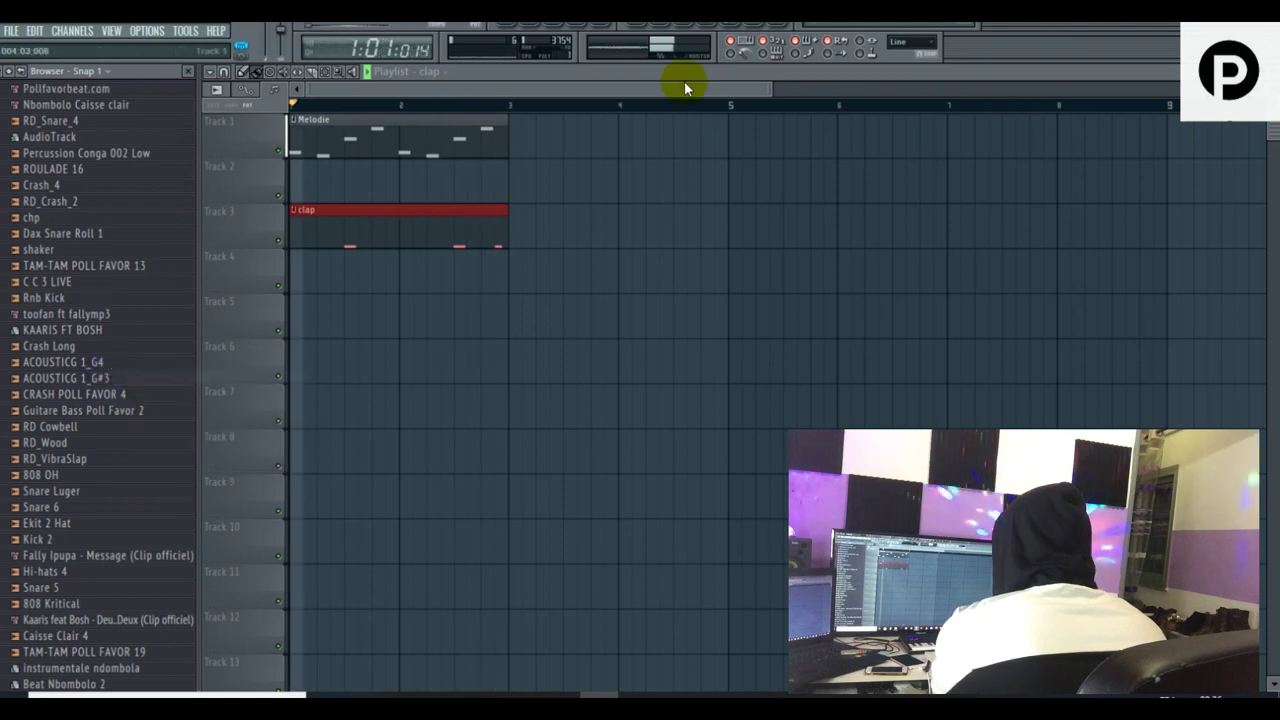
- Name the new pattern "snare" and open the Snare Young Thug channel's piano roll
left_click(540, 27)
key("space")
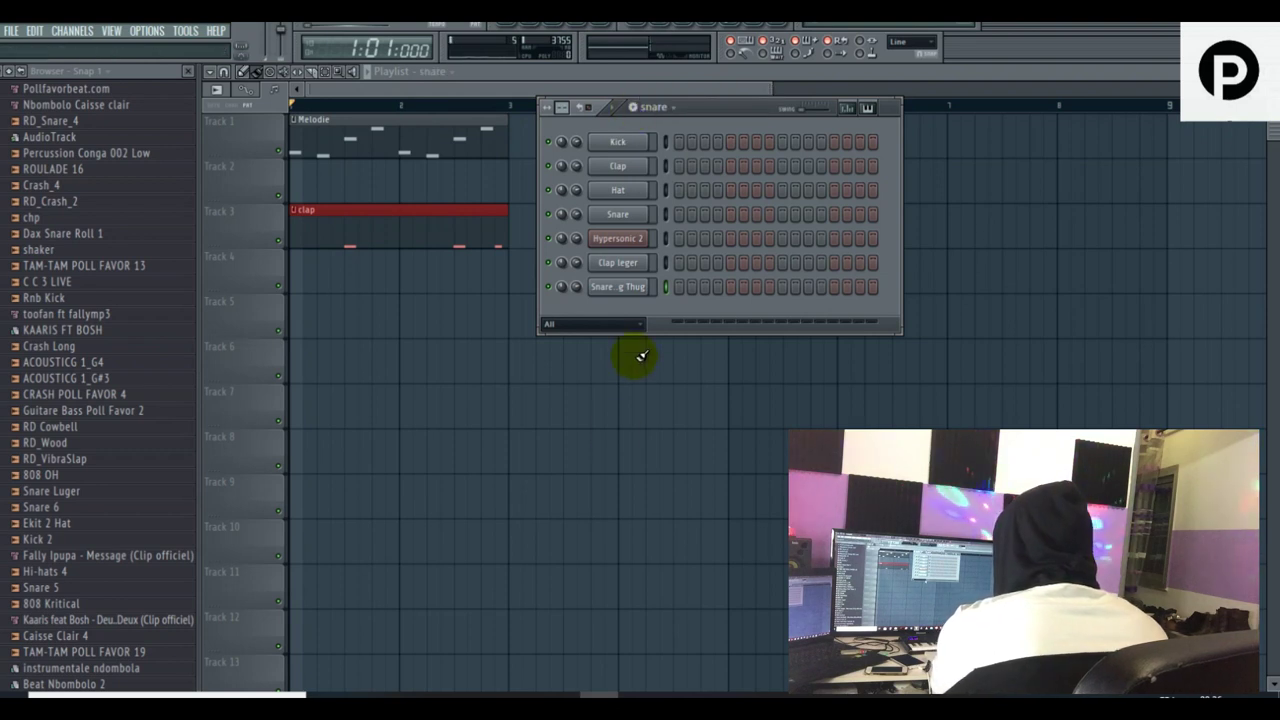
right_click(634, 290)
left_click(675, 289)
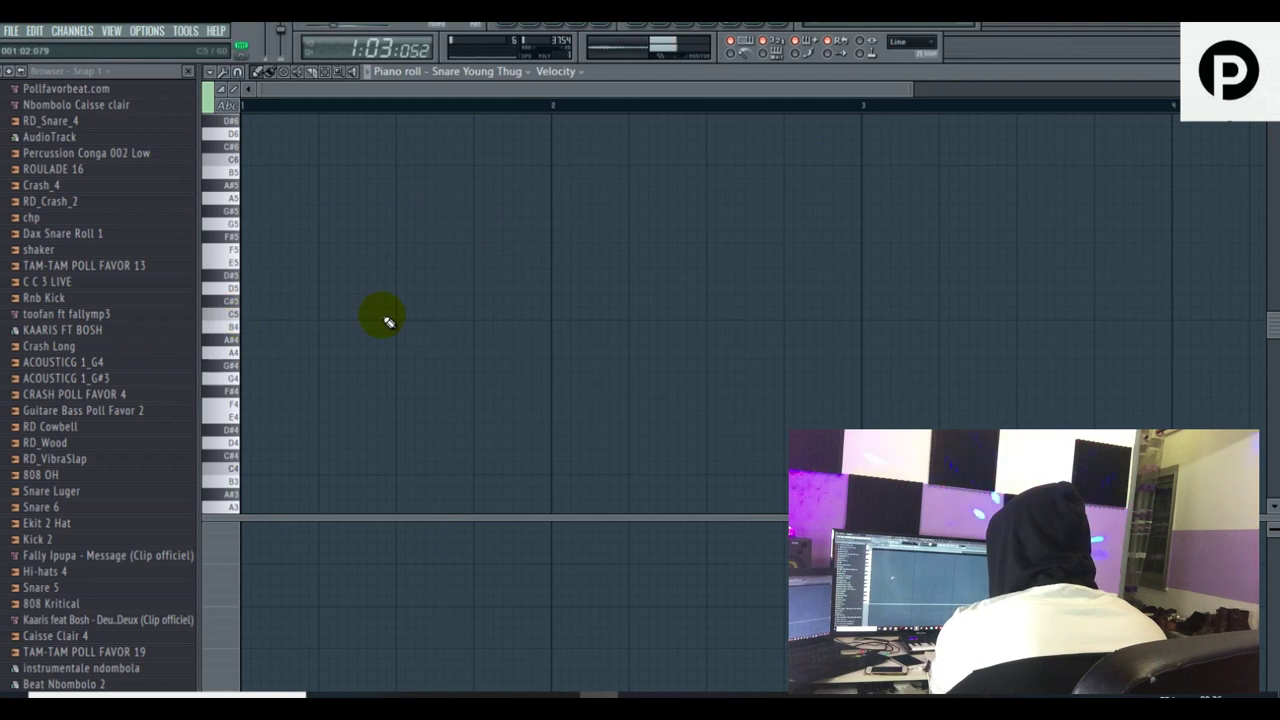
- Place the snare pattern on Track 2 of the playlist, starting at bar 1
left_click(511, 32)
left_click(366, 178)
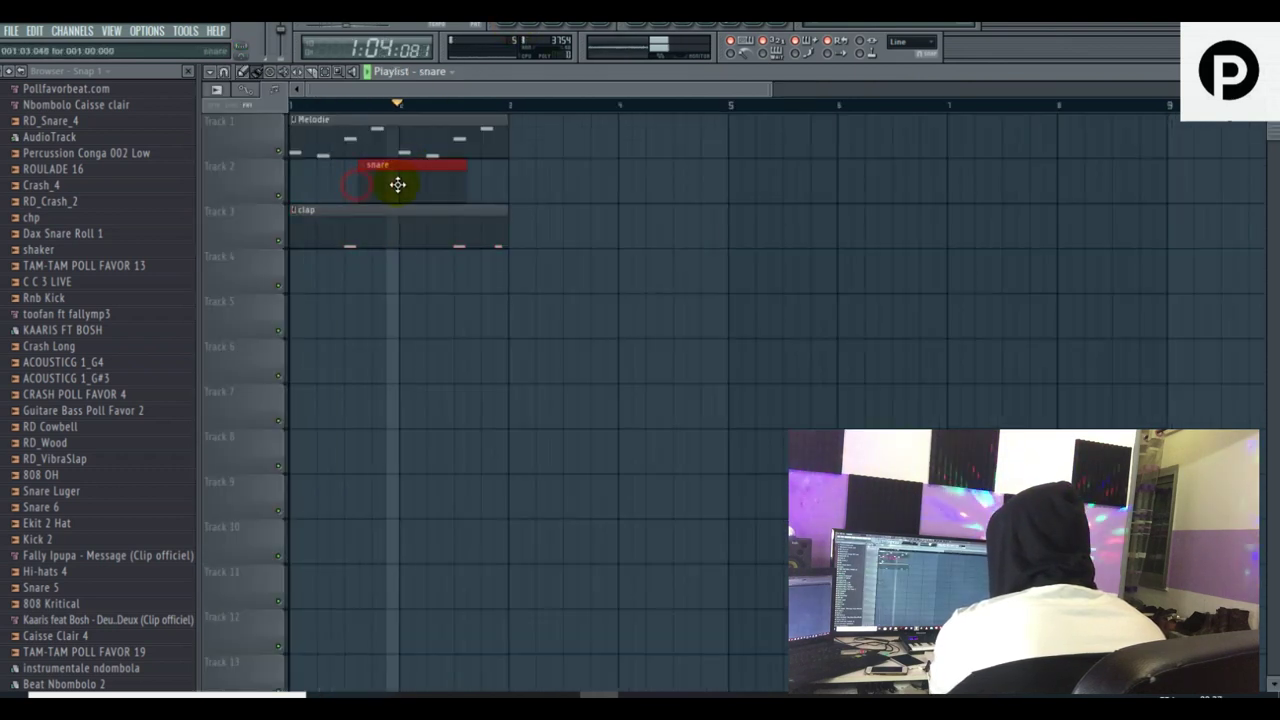
left_click_drag(397, 185, 321, 192)
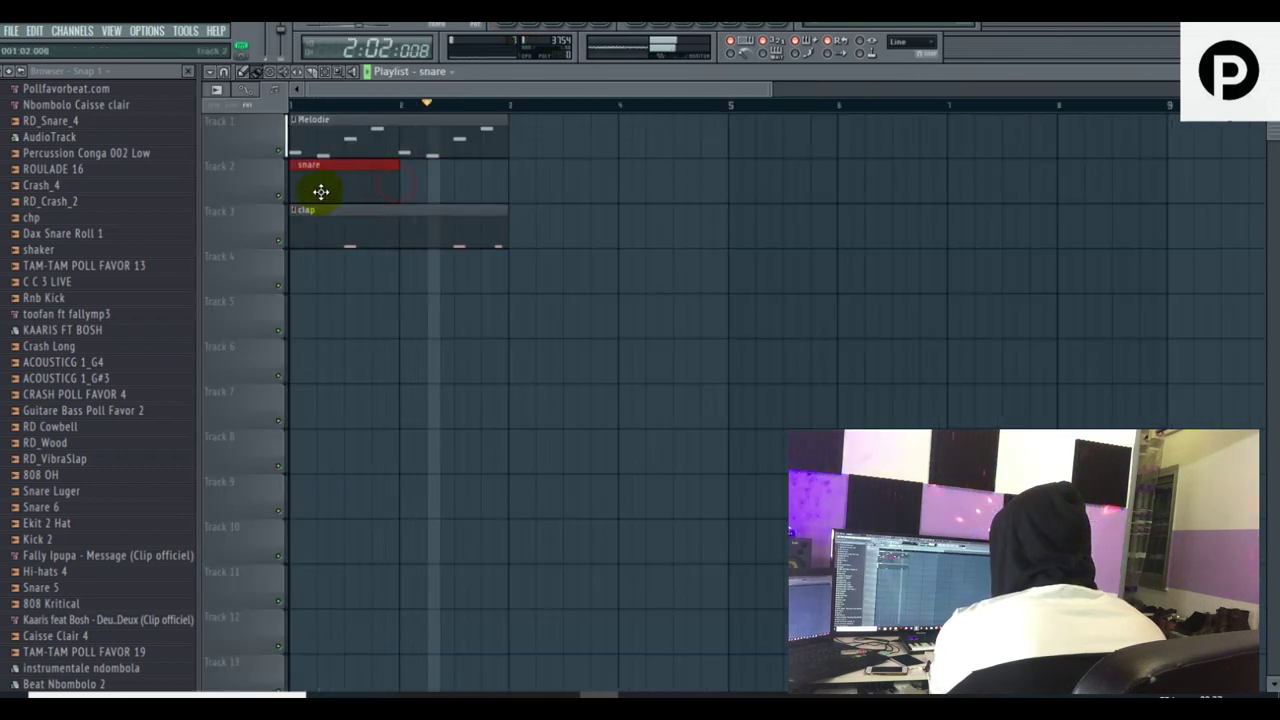
- Add C5 snare hits on beat 3 and midway through beat 4 of bar 1, and in beats 1, 3 and 4 of bar 2
left_click(561, 33)
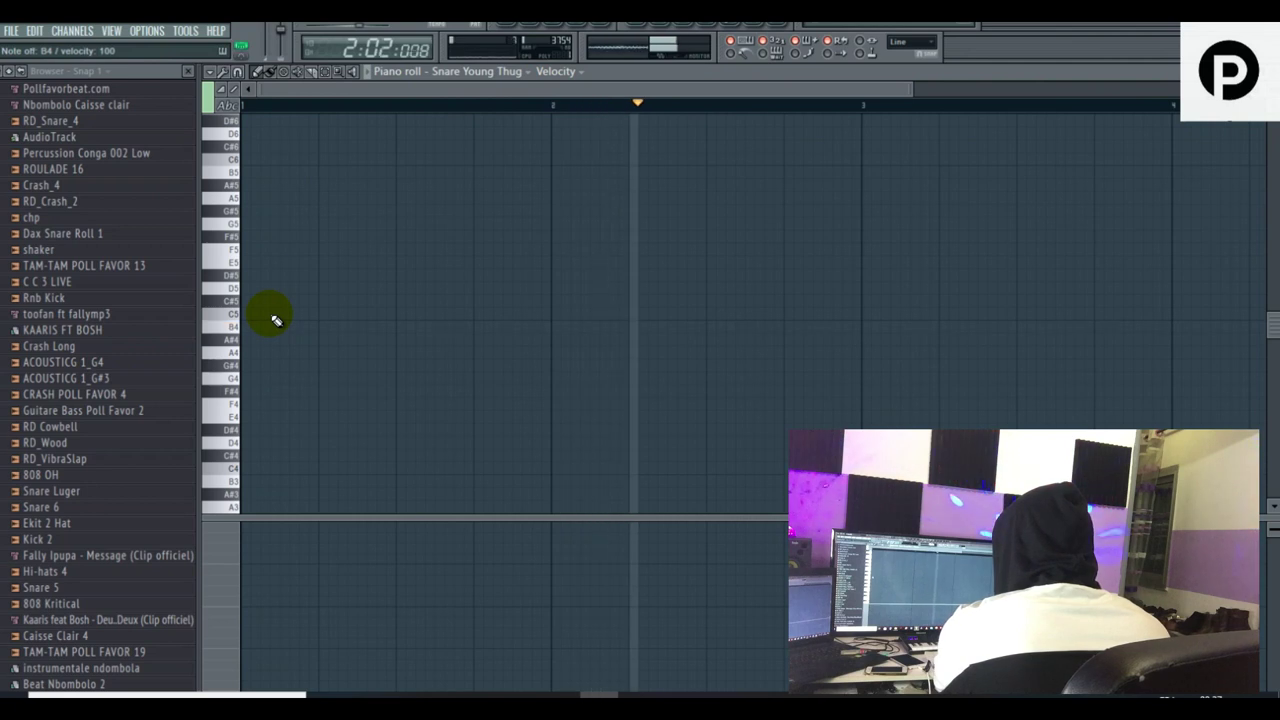
left_click(233, 316)
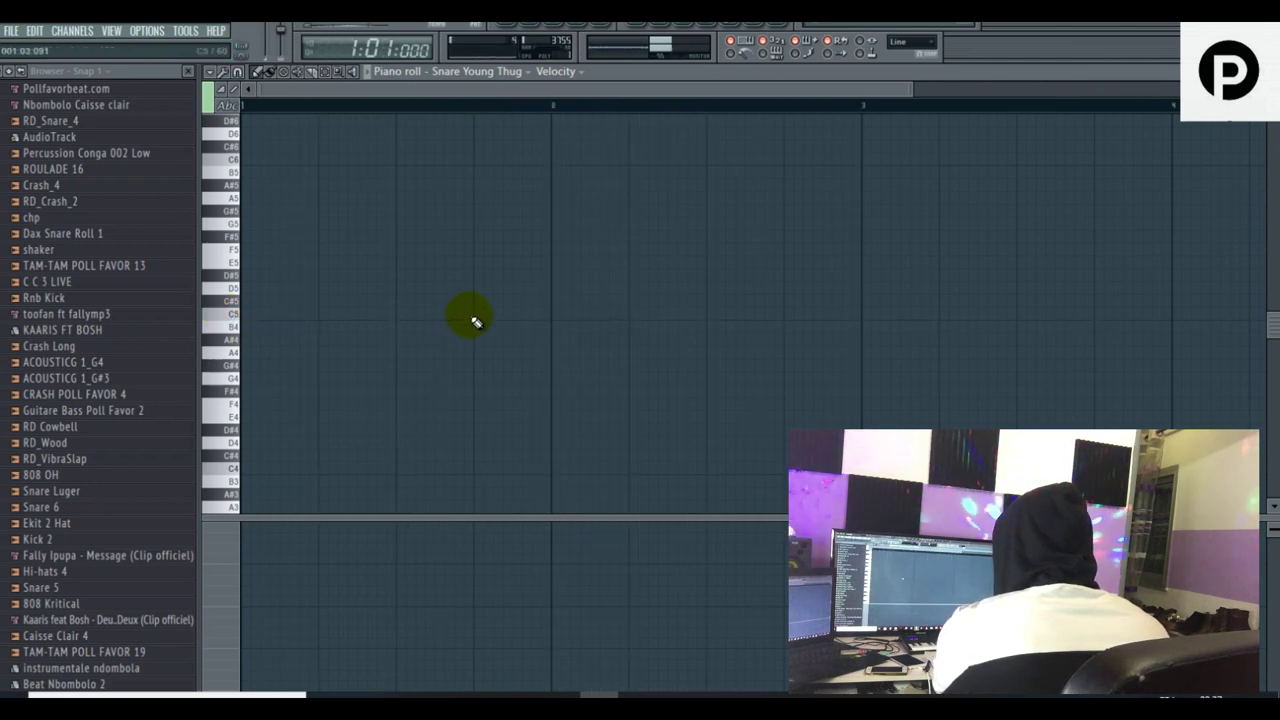
left_click(397, 317)
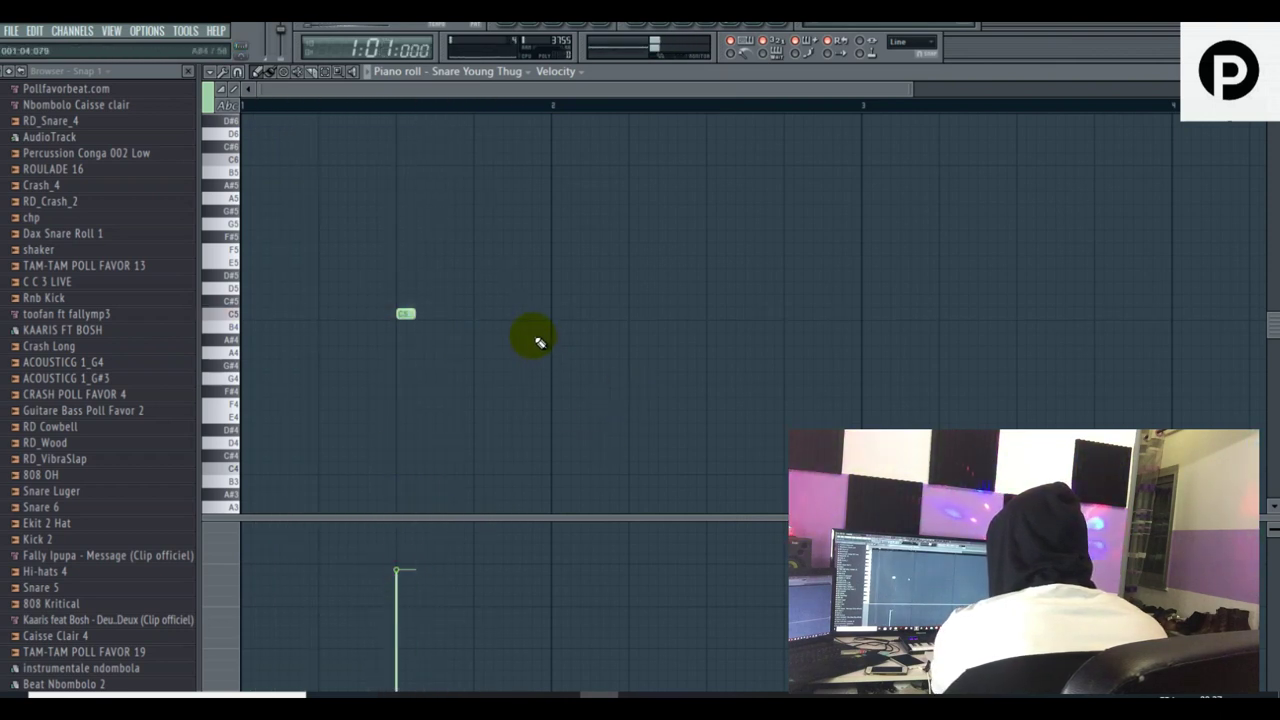
left_click(510, 315)
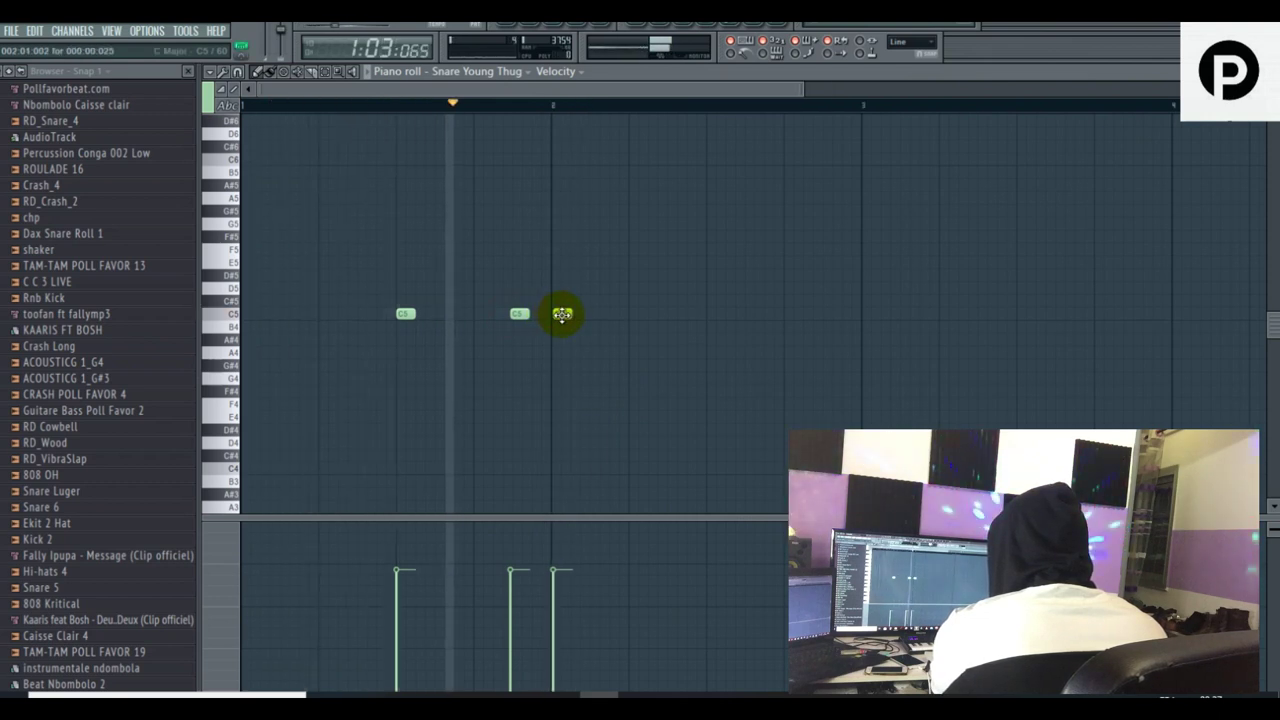
left_click_drag(596, 316, 600, 316)
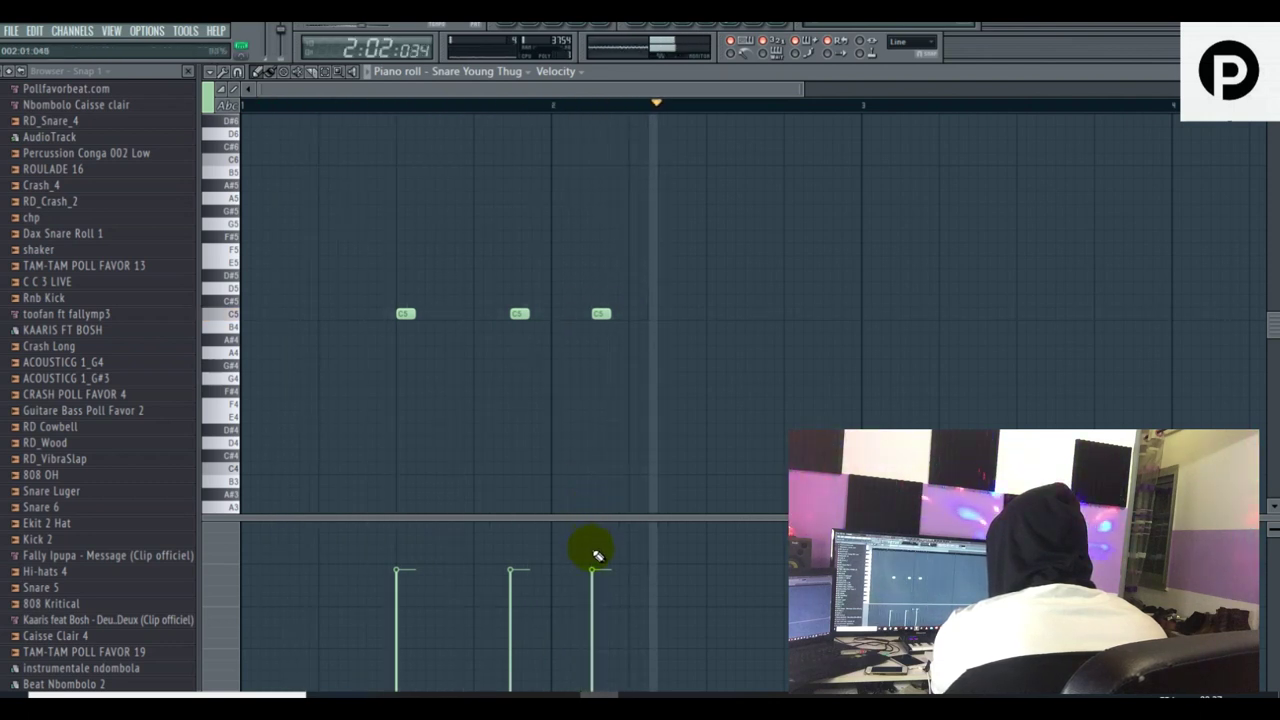
left_click_drag(605, 316, 599, 314)
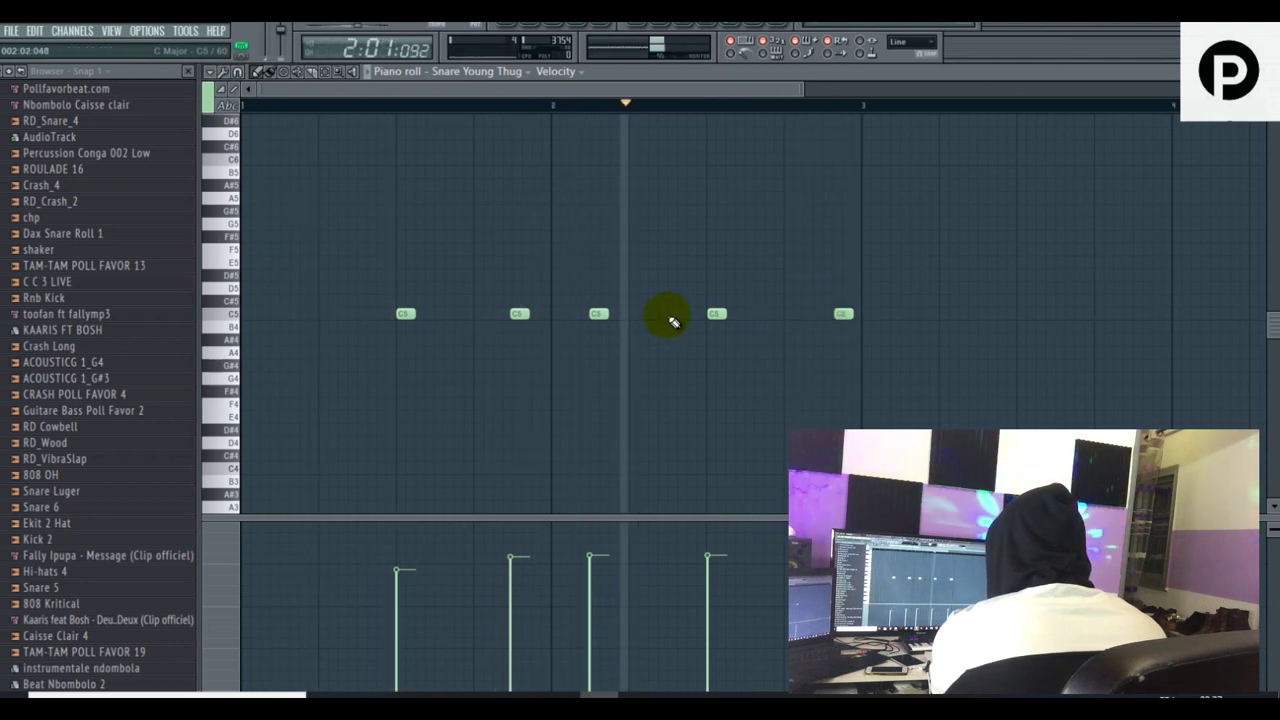
- Delete the first and the last two C5 snare hits and add two short adjacent D5 hits in beat 3 of bar 2
right_click(408, 313)
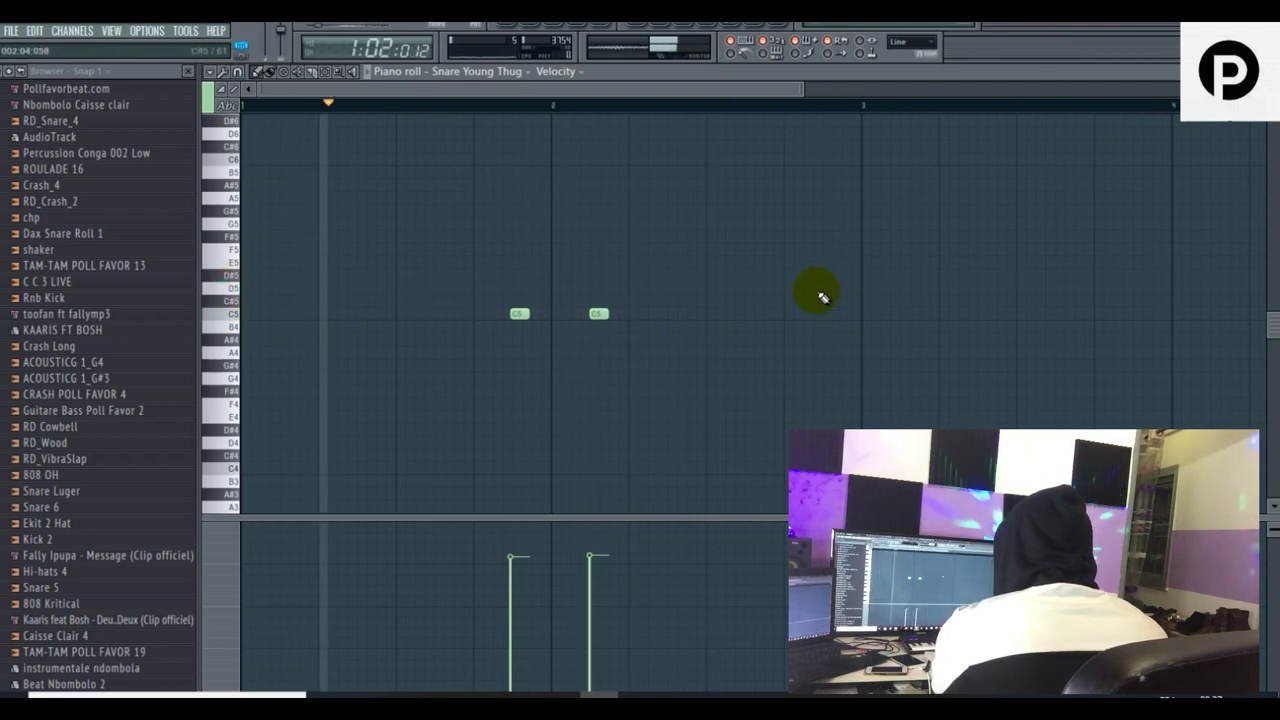
key("space")
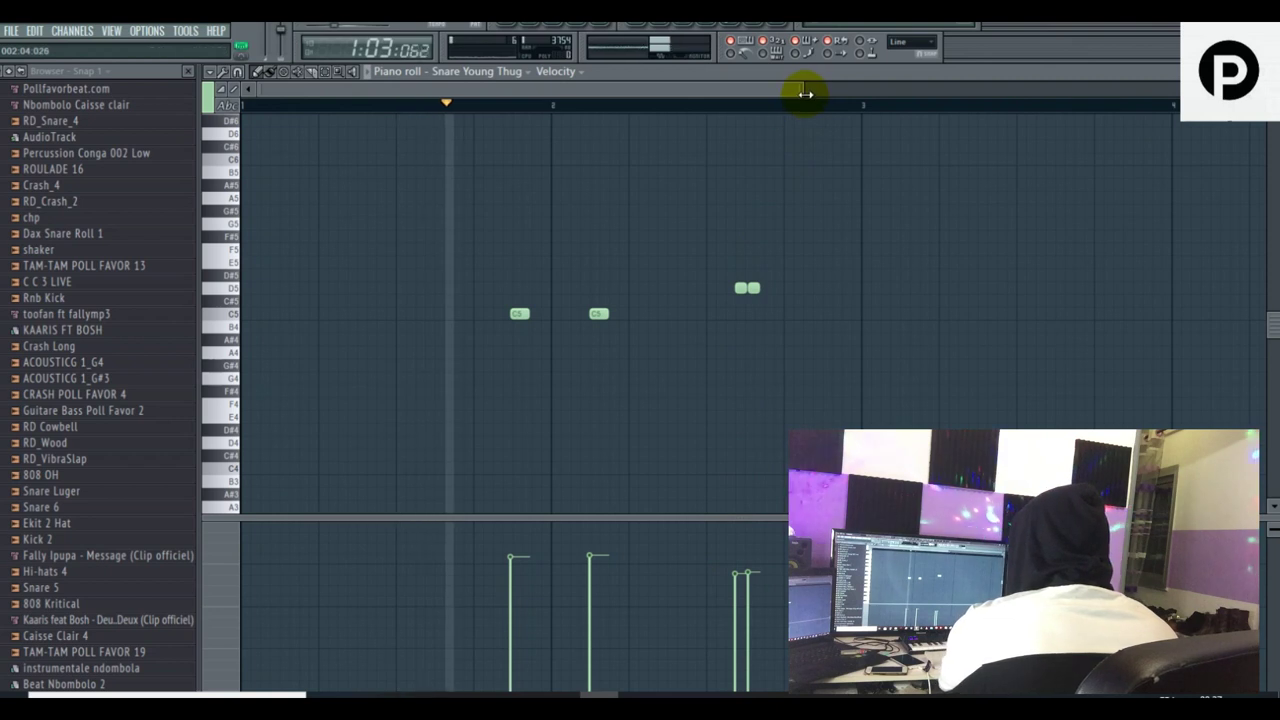
- Reposition the pair of short D5 snare hits to about midway through beat 3 of bar 2
left_click_drag(804, 89, 764, 99)
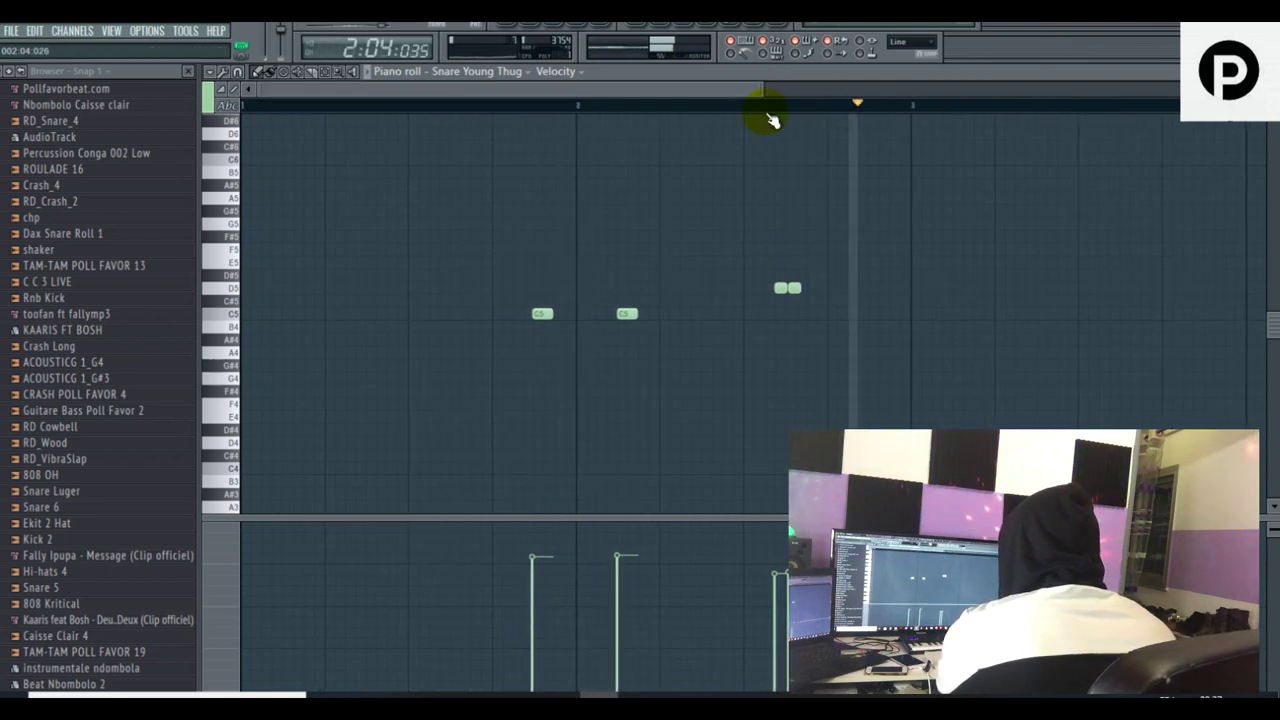
right_click(776, 287)
left_click(809, 288)
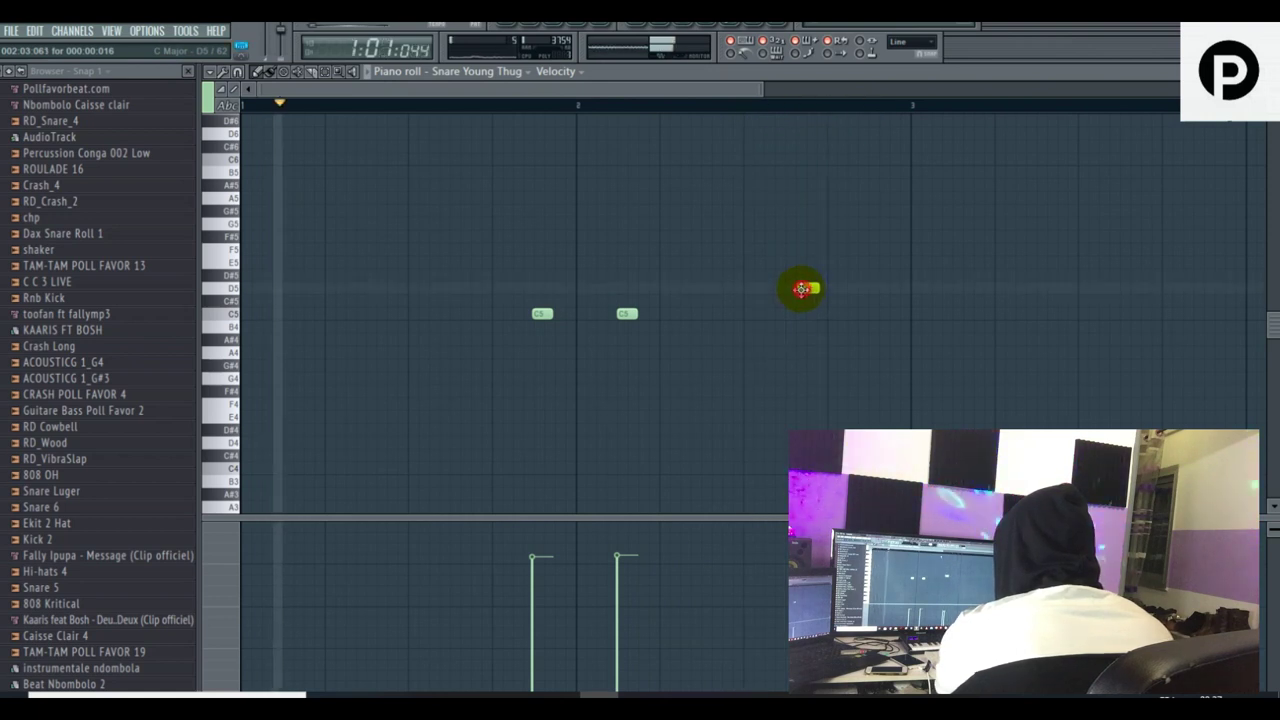
left_click(731, 108)
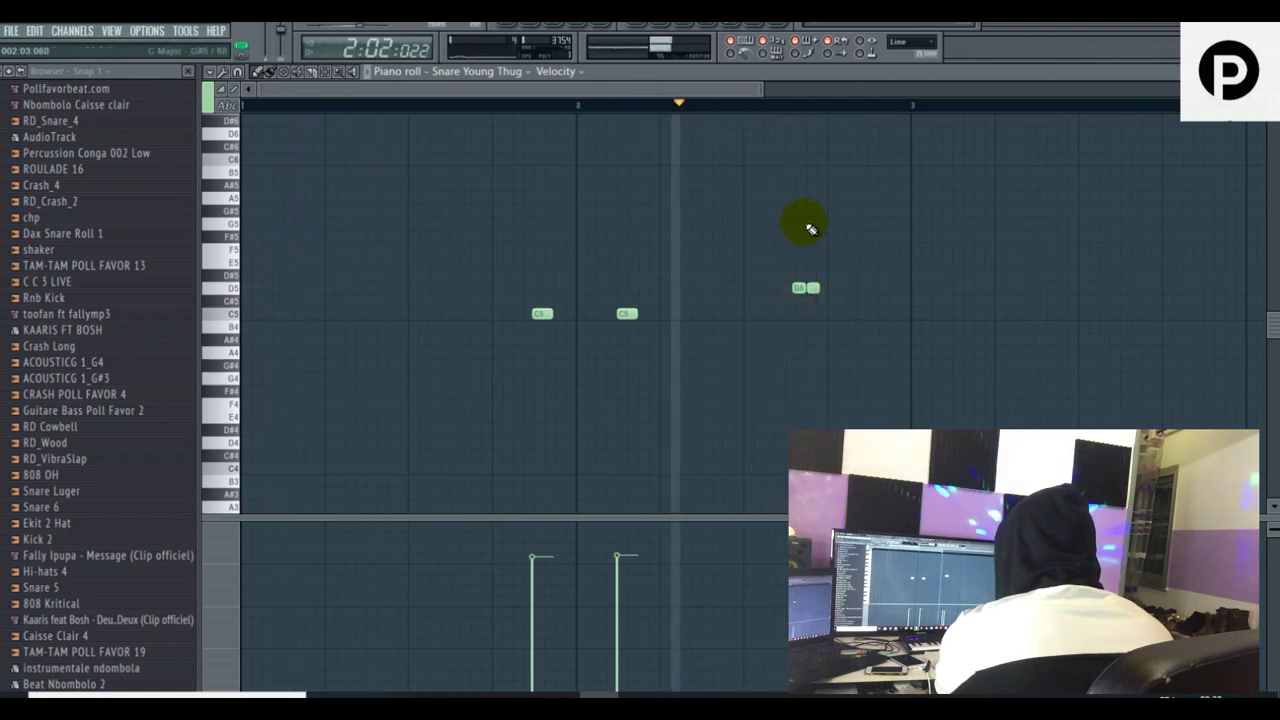
left_click_drag(796, 287, 789, 287)
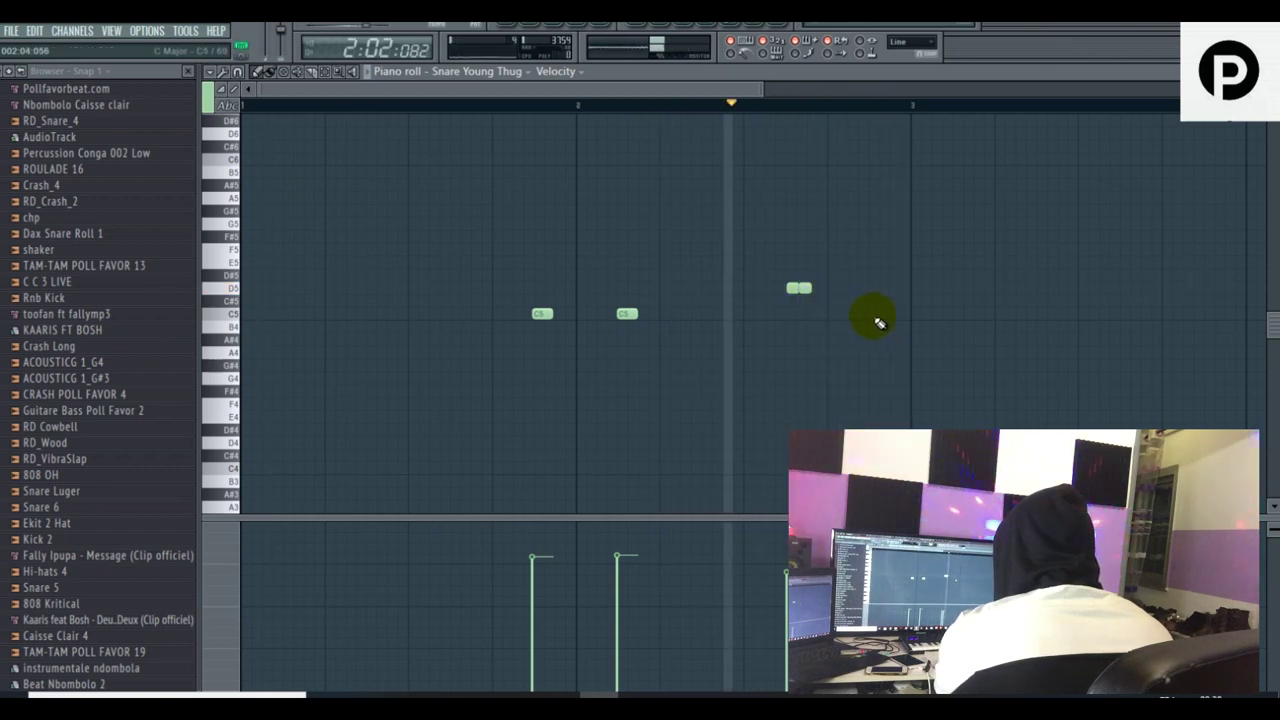
- Add a C5 snare hit midway through beat 4 of bar 2 and a D5 hit midway through beat 2 of bar 1
left_click_drag(881, 315, 872, 317)
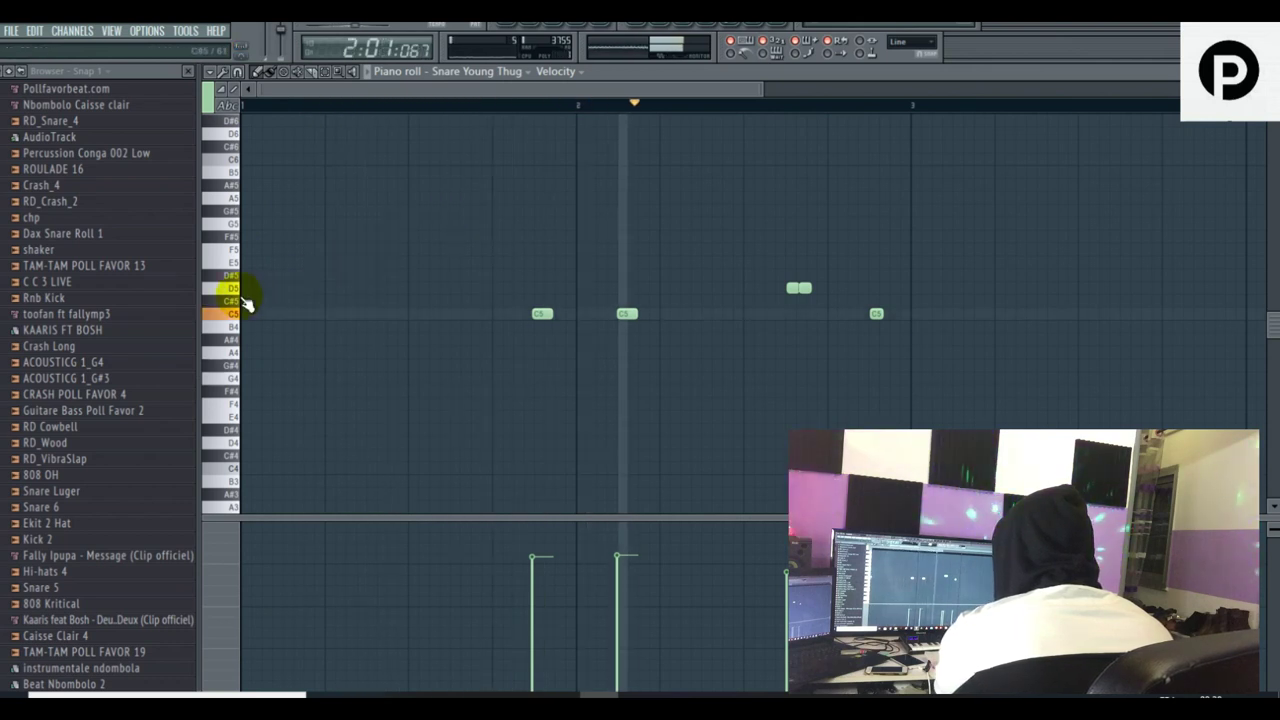
left_click(440, 288)
left_click(250, 106)
left_click(366, 289)
left_click_drag(366, 289, 368, 289)
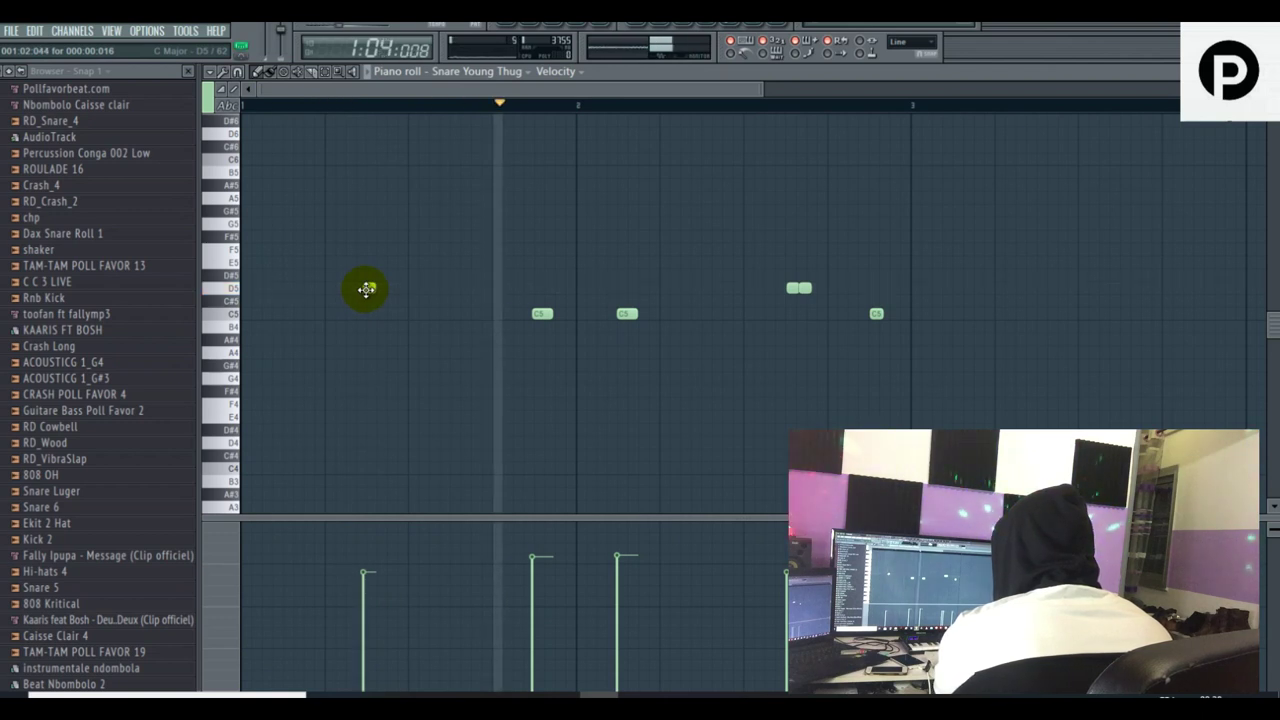
left_click(505, 22)
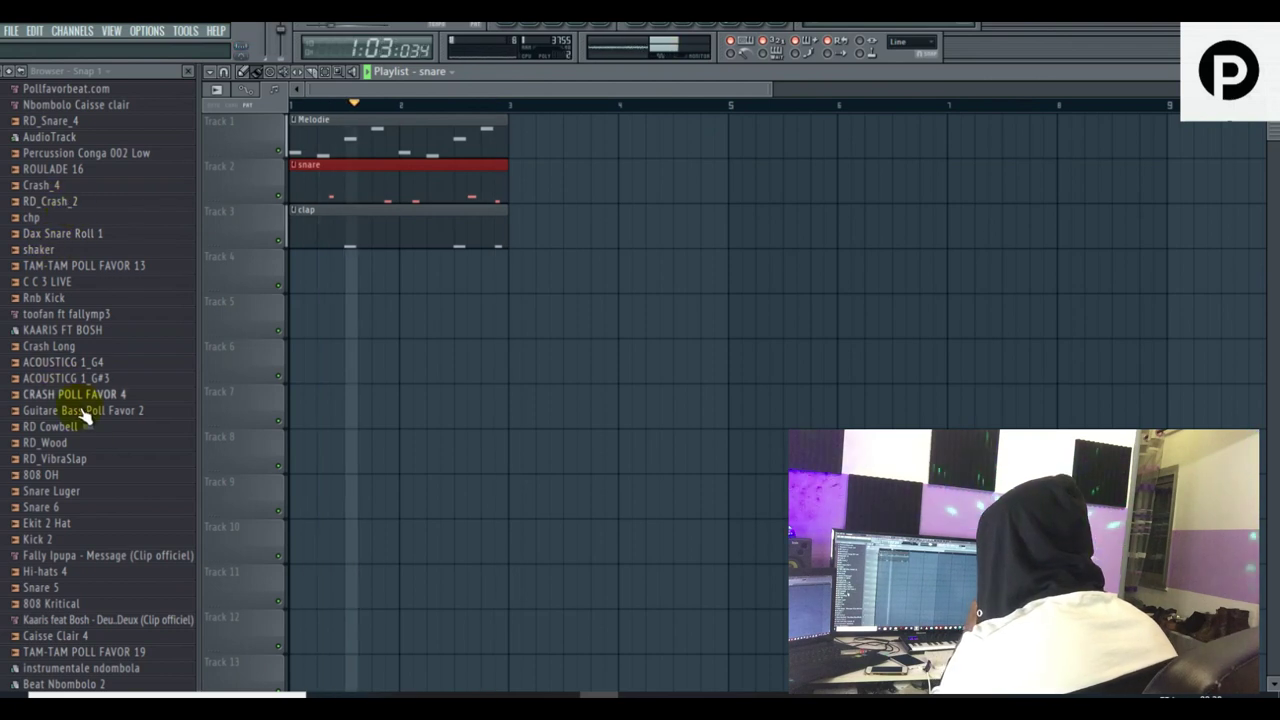
- Audition the Hi-hats 4 and Ekit 2 Hat samples and load Ekit 2 Hat into a new channel
scroll(88, 452, "down", 2)
left_click(70, 575)
scroll(70, 576, "down", 1)
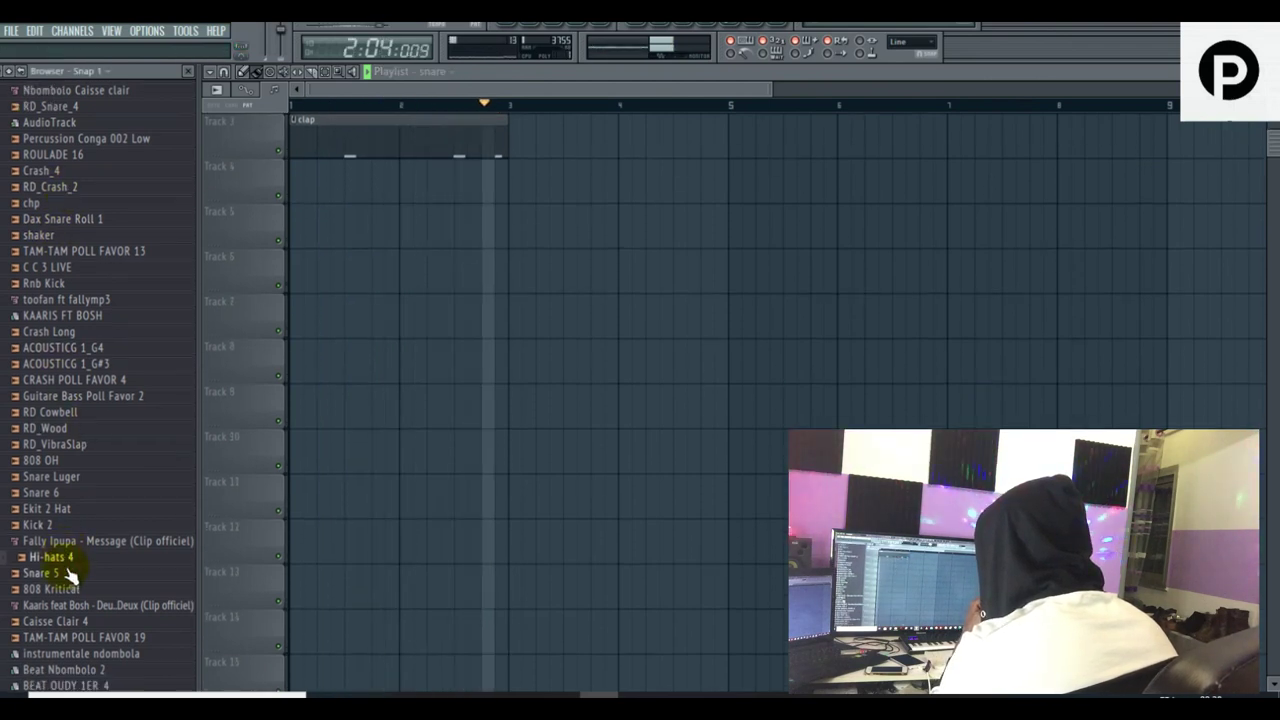
scroll(68, 540, "down", 3)
left_click(60, 428)
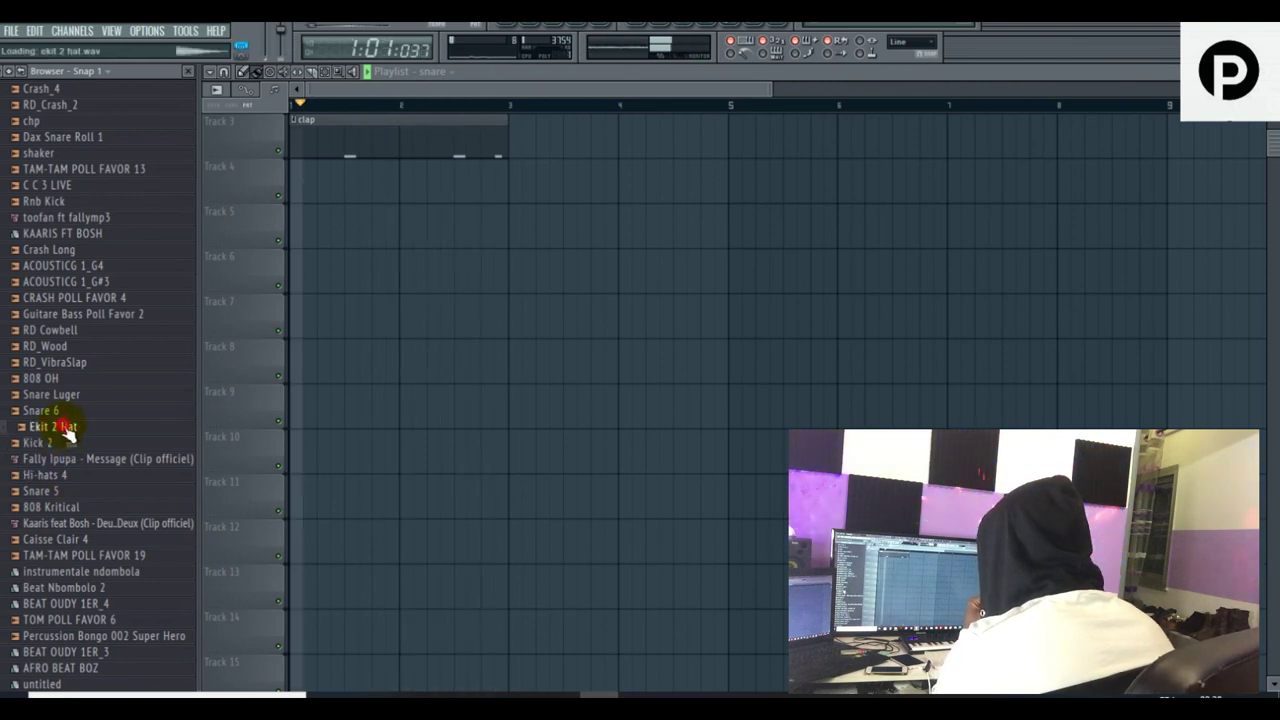
right_click(62, 429)
left_click(112, 441)
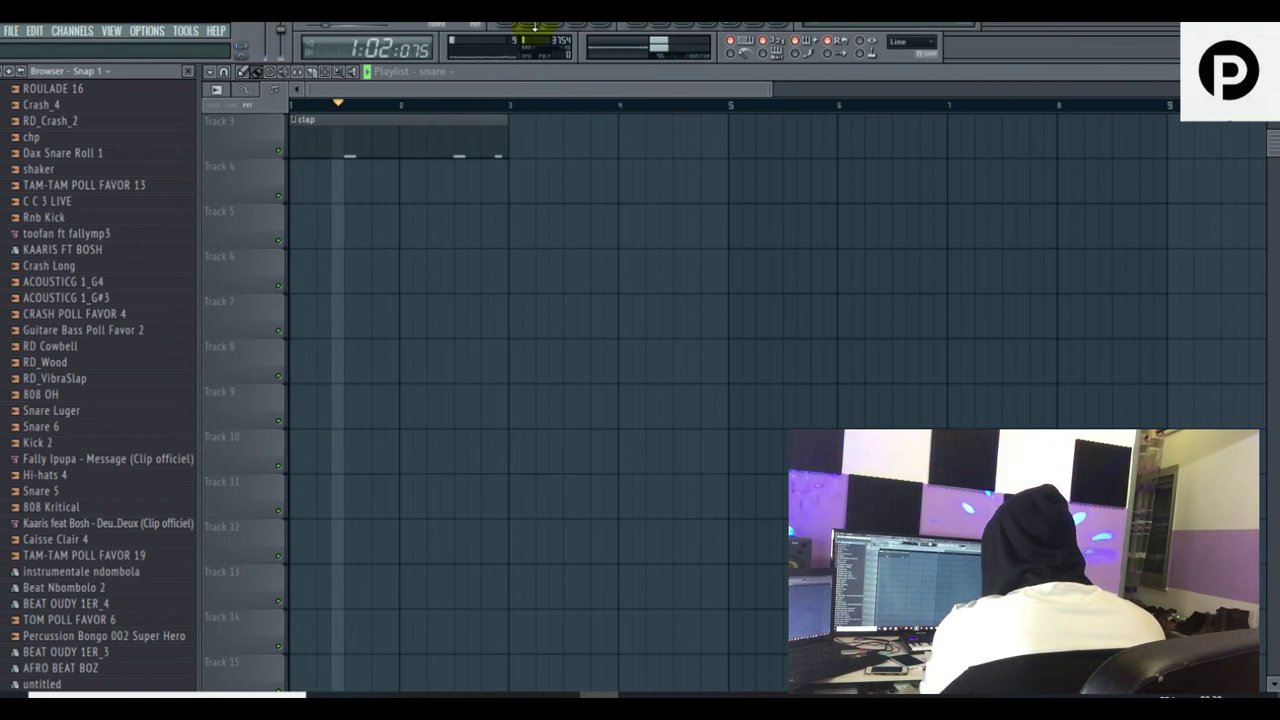
- Name a new pattern "Hihat", place it on Track 4 at bar 1, and try out the hat over the playing beat
left_click(541, 30)
left_click(541, 30)
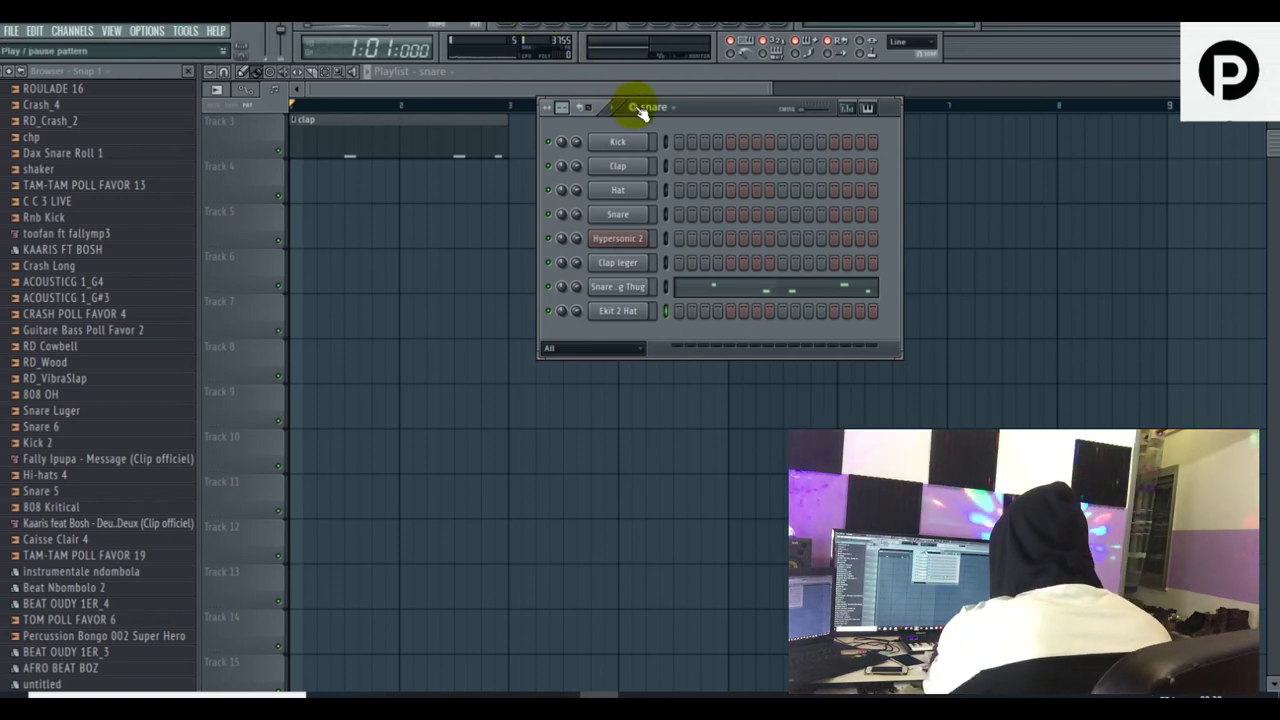
type("Hihat")
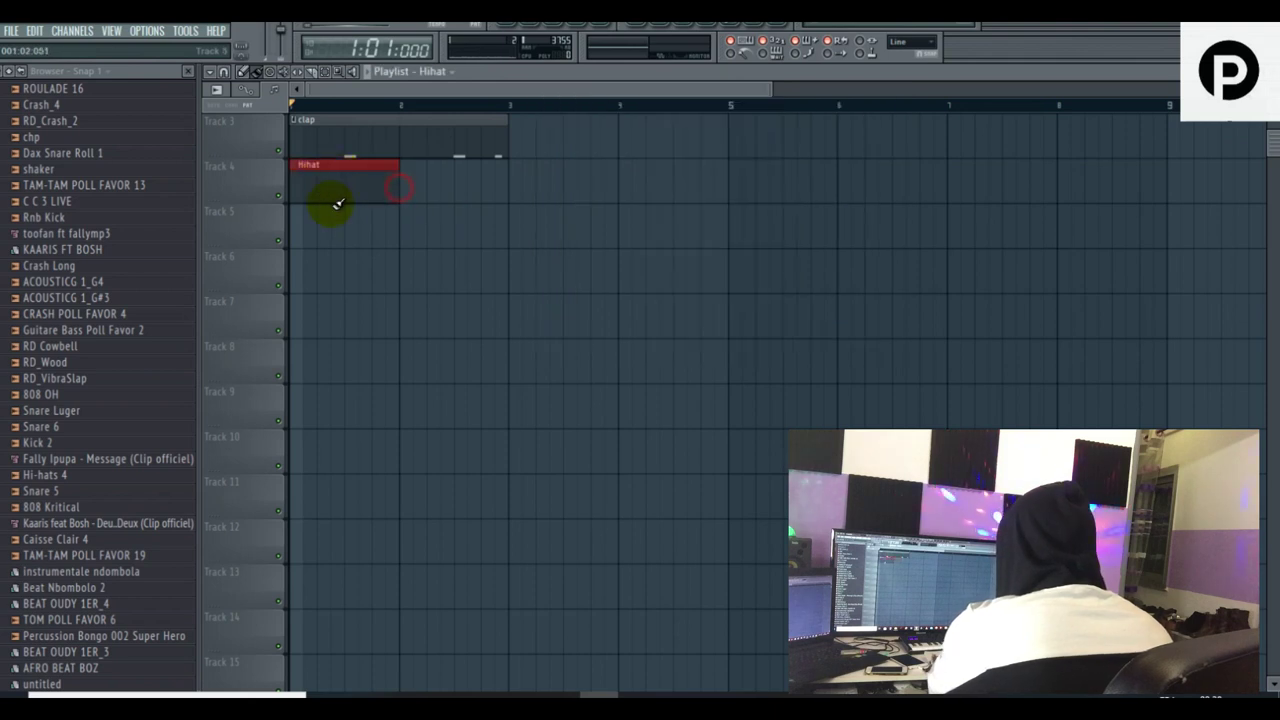
key("m")
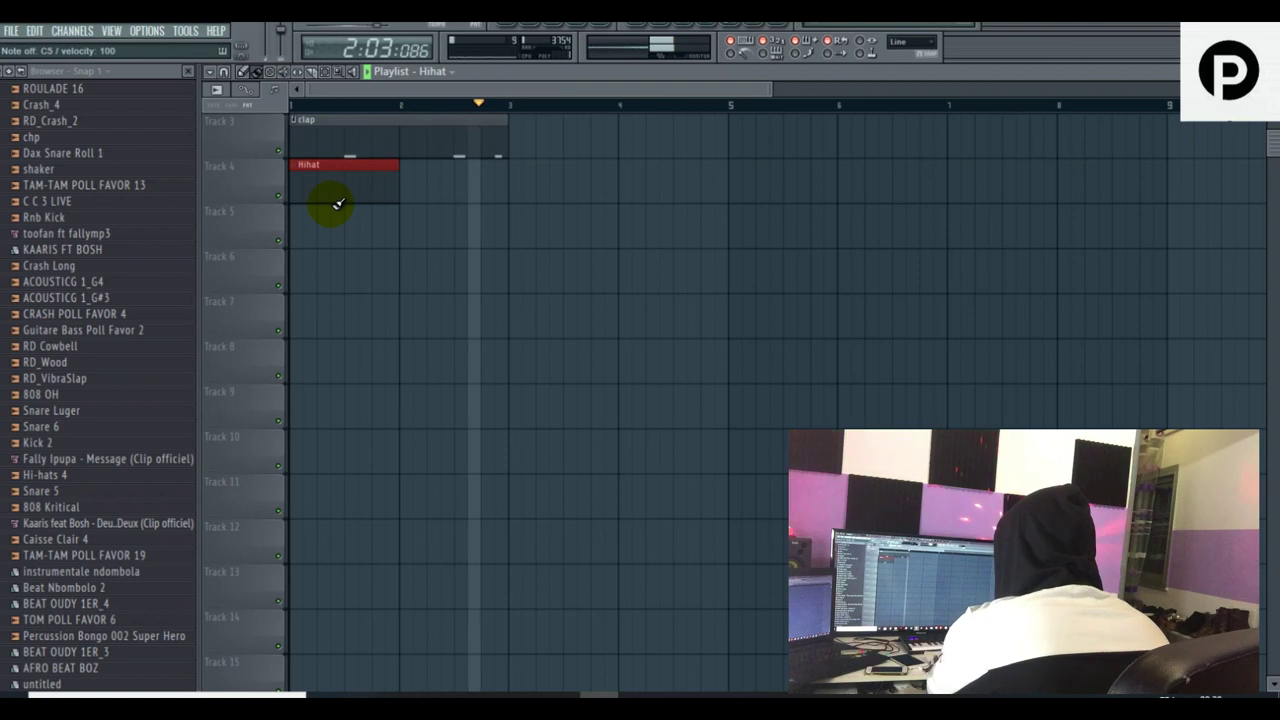
key("space")
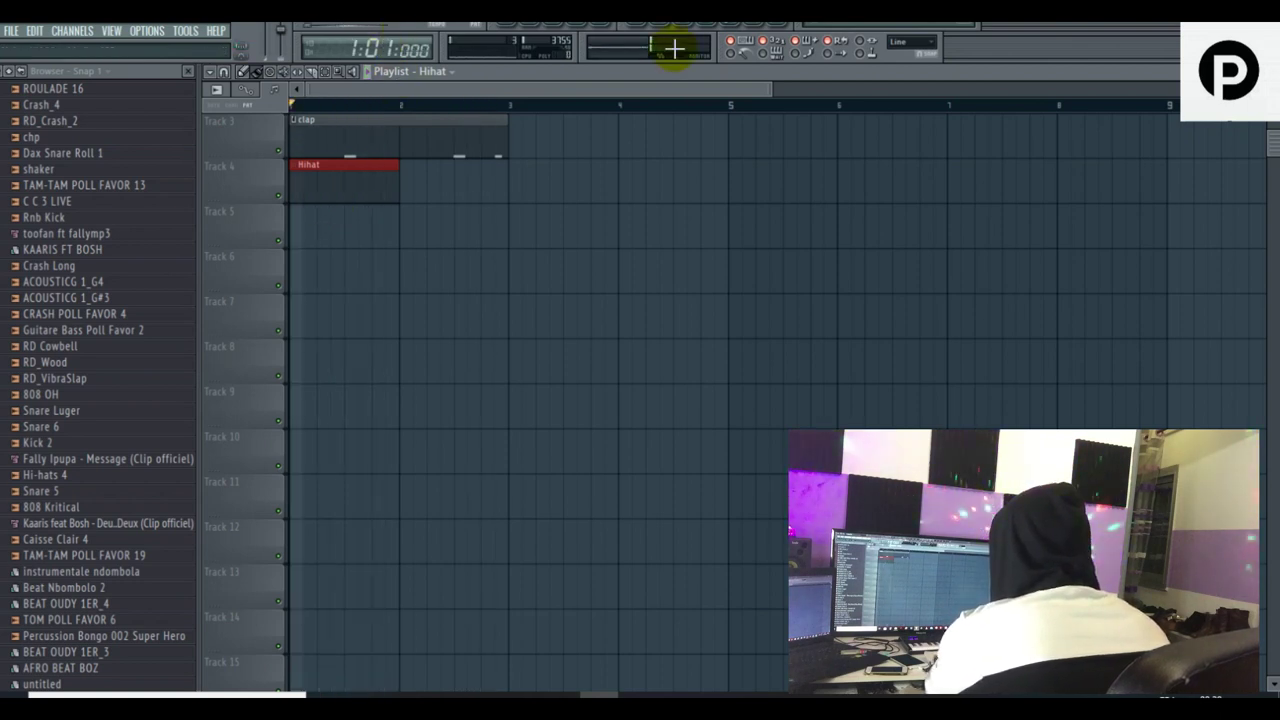
- In the Ekit 2 Hat piano roll, add two adjacent C5 hits at the start of bar 1, one midway through beat 1 and one on beat 2
left_click(538, 30)
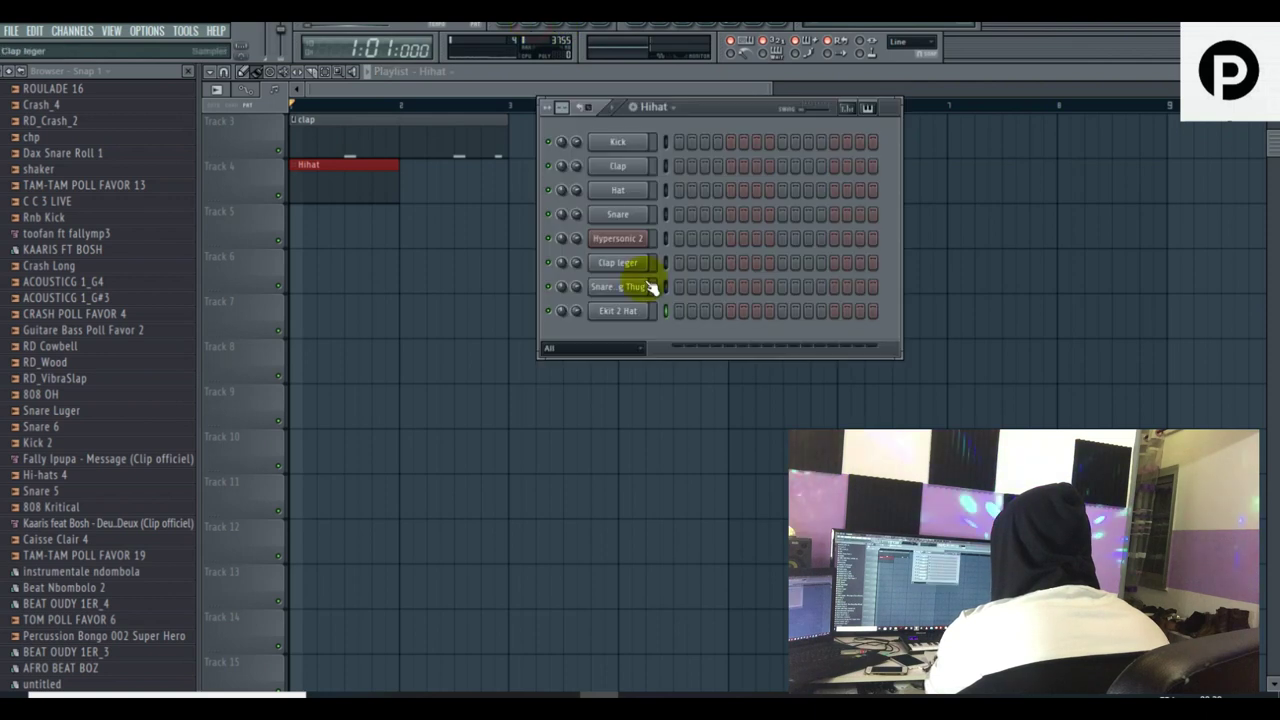
right_click(620, 313)
left_click(668, 312)
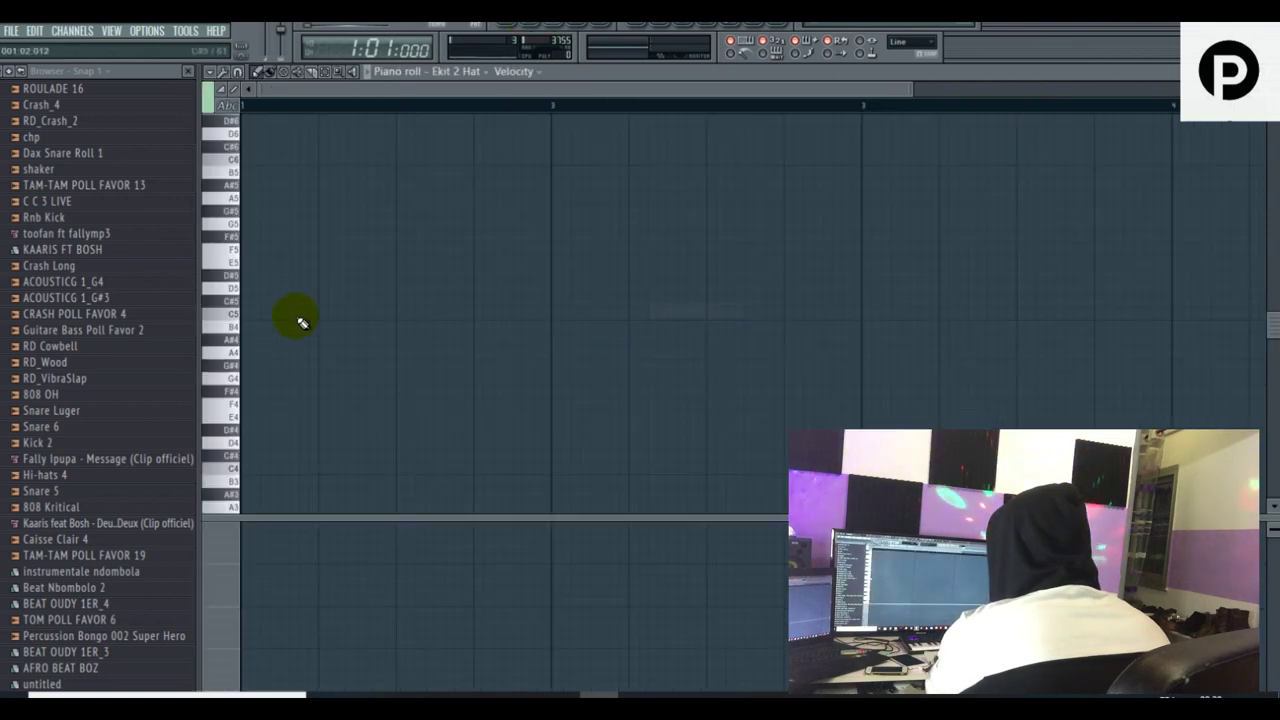
left_click(243, 315)
key("space")
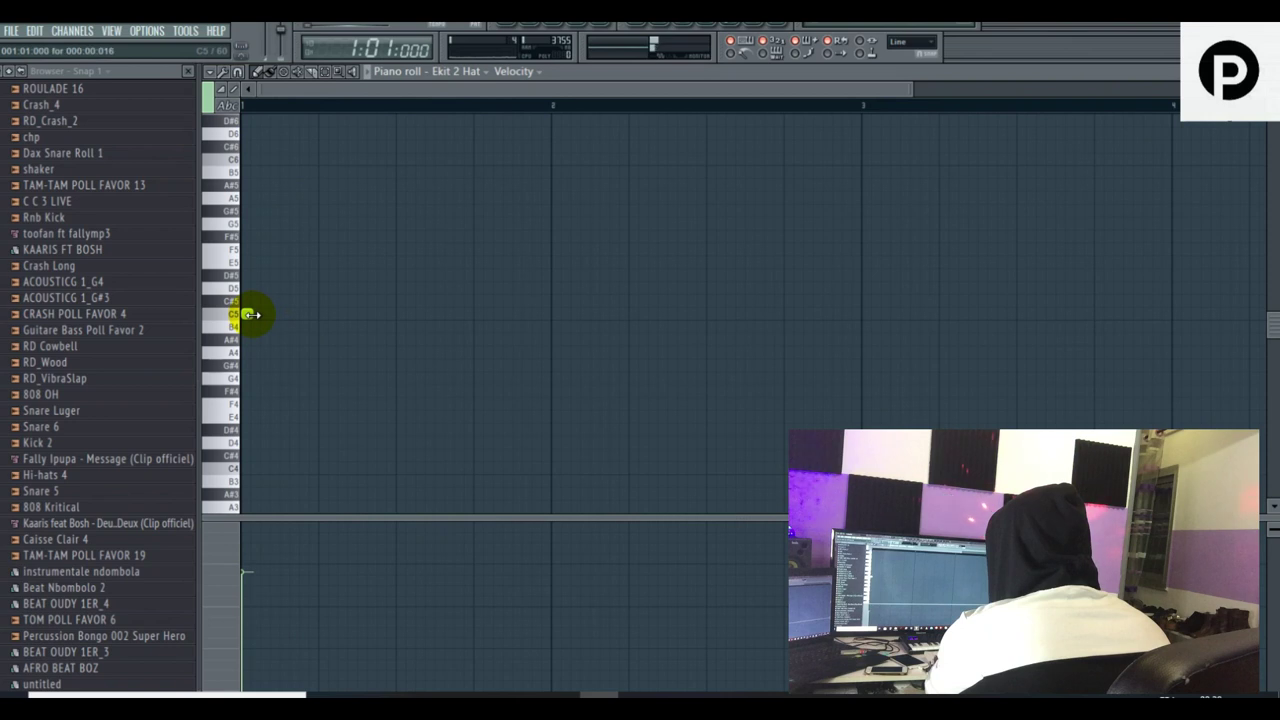
left_click(291, 314)
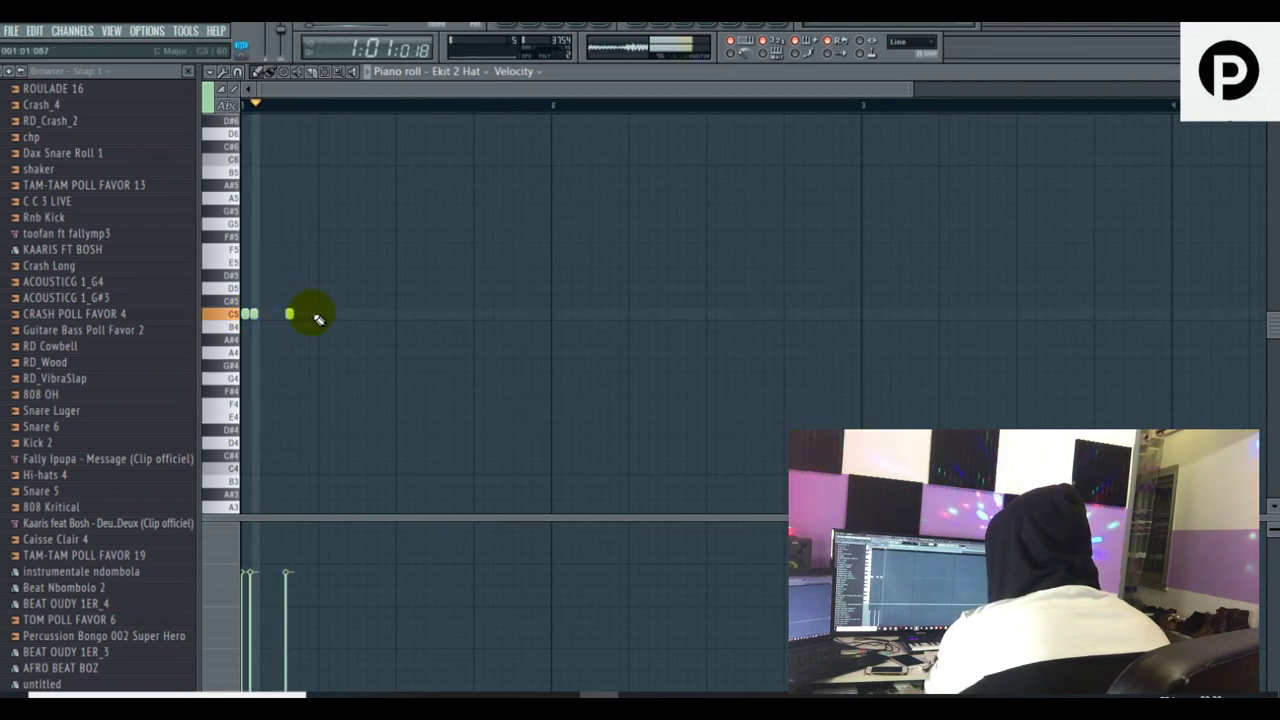
double_click(318, 315)
left_click(491, 259)
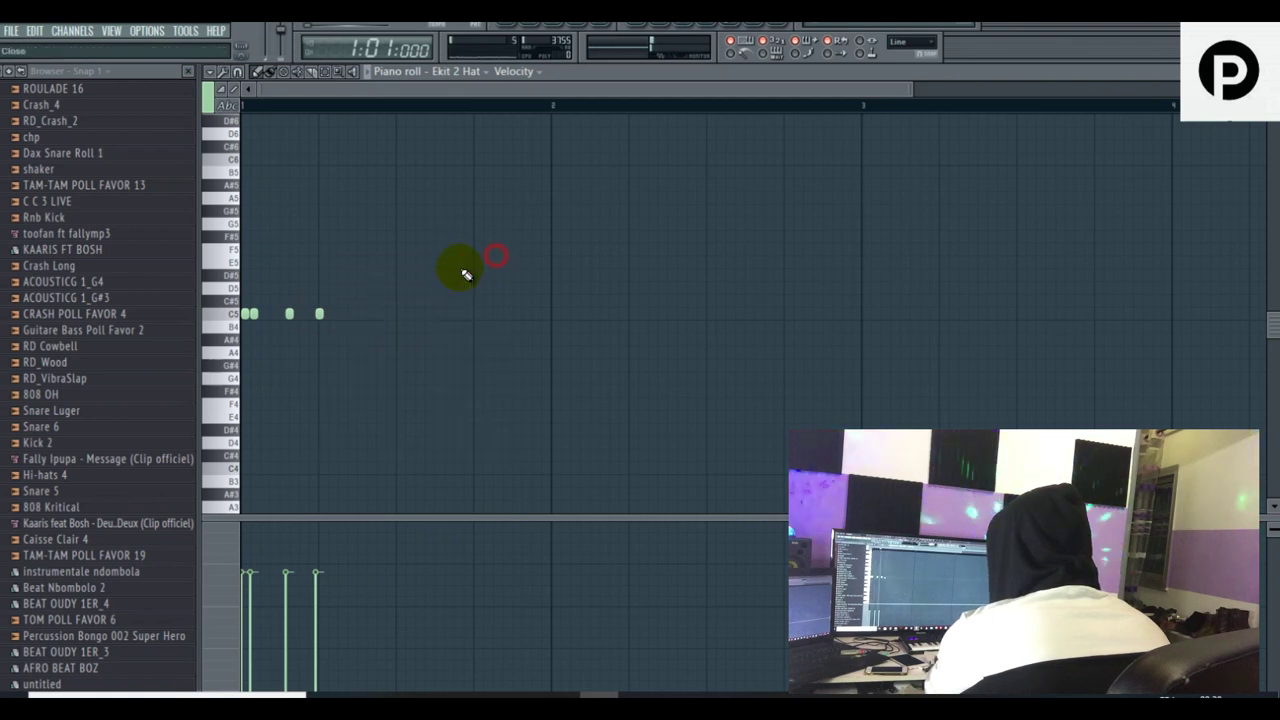
- Fine-tune the hat hit on beat 2 of bar 1 during playback and delete the hit midway through beat 1
key("space")
left_click_drag(321, 315, 363, 312)
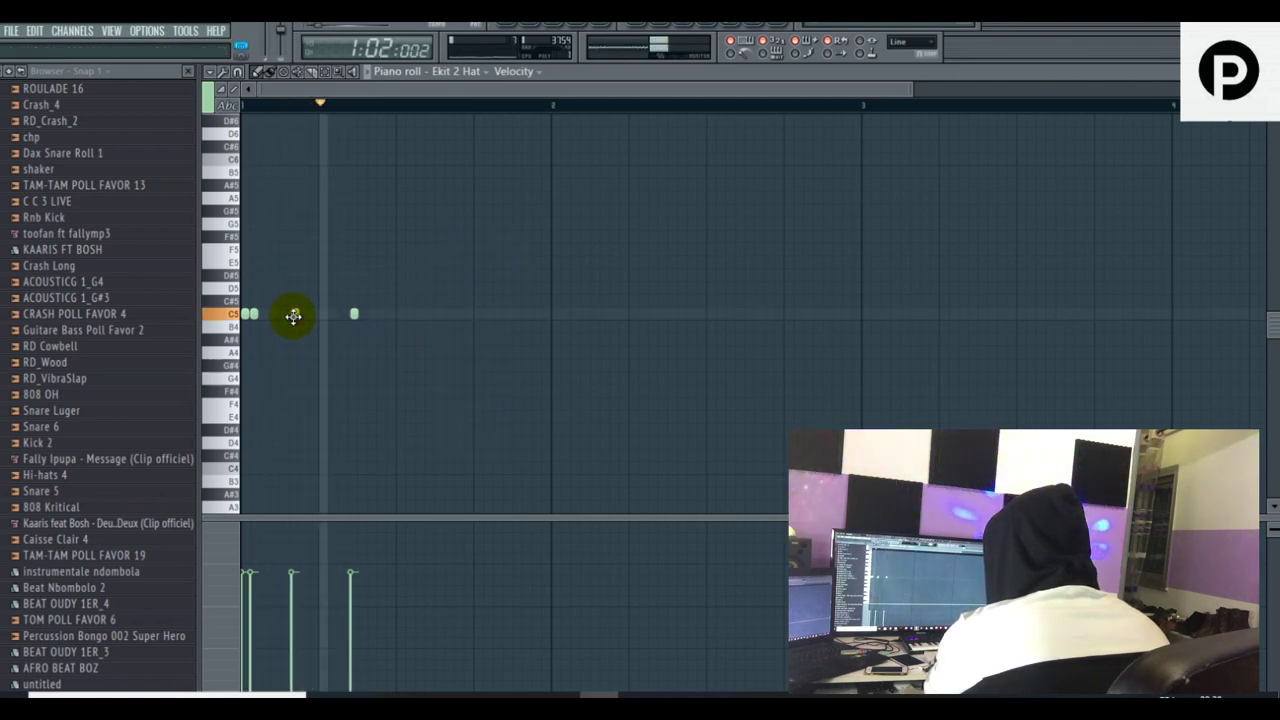
key("space")
left_click_drag(329, 318, 324, 319)
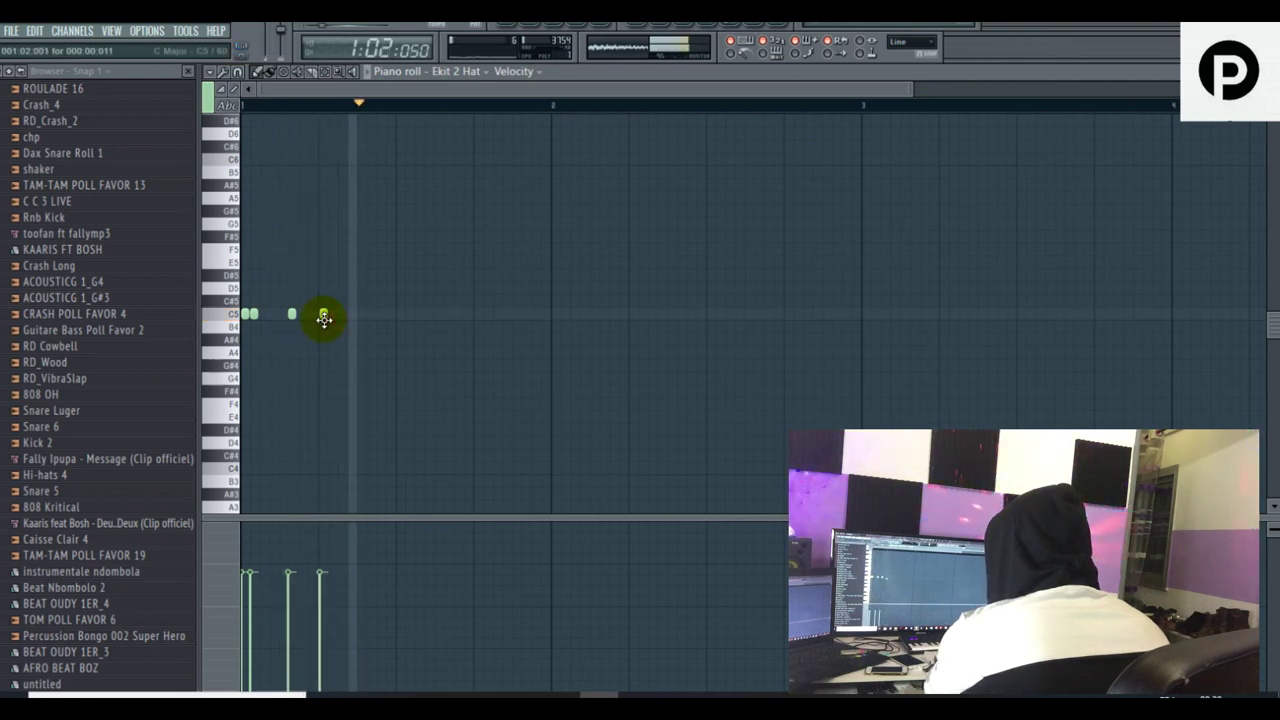
key("space")
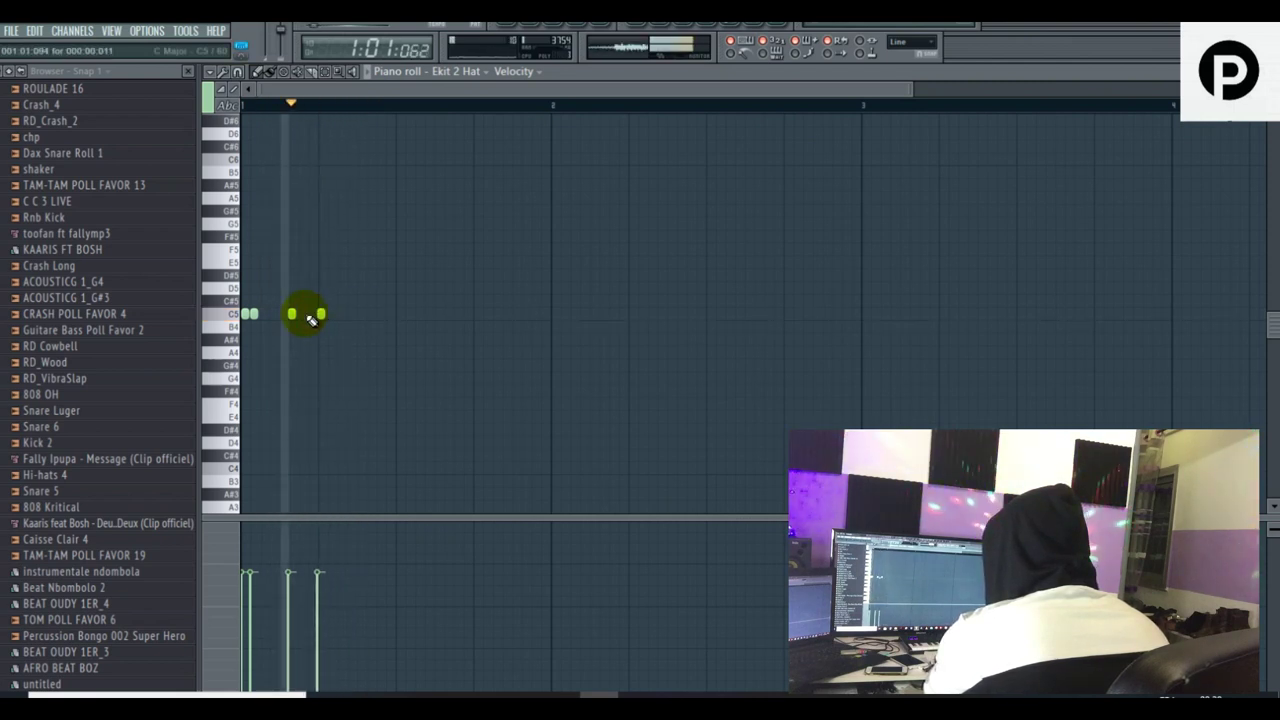
right_click(298, 315)
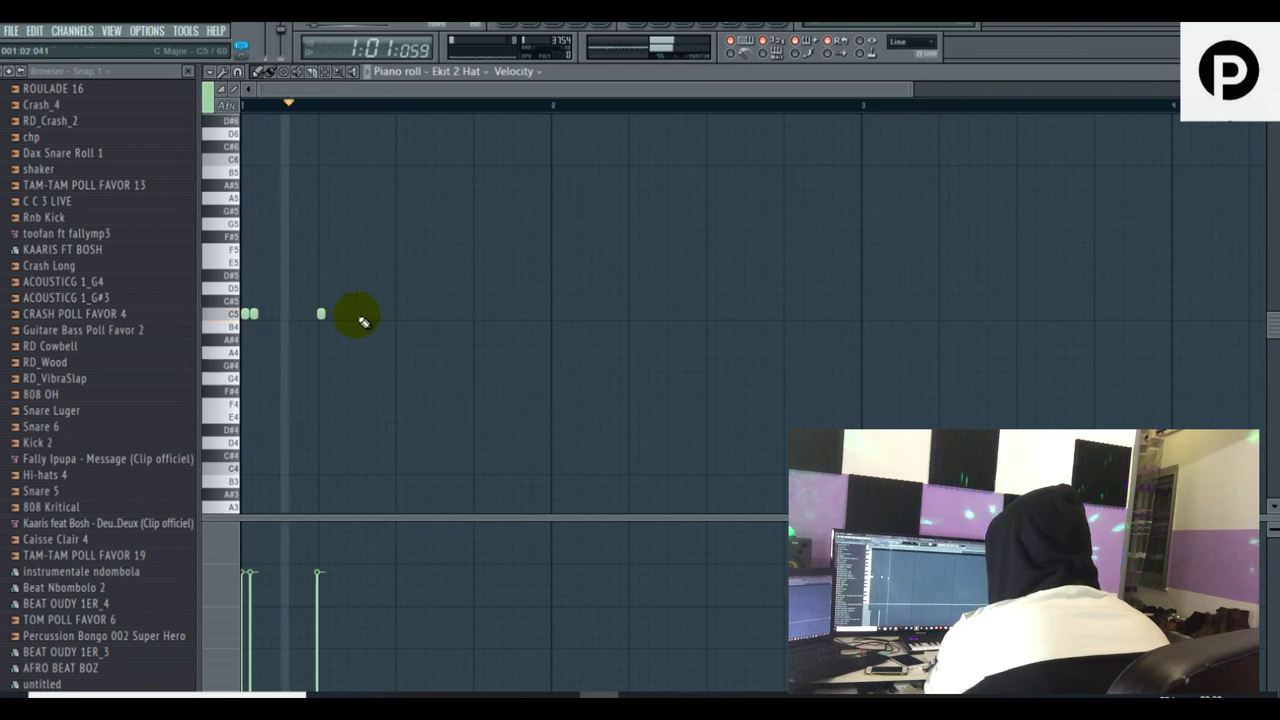
- Add C5 hat hits midway through beat 2, on beat 3, twice in succession at beat 4, and midway through beat 4 of bar 1
left_click(360, 314)
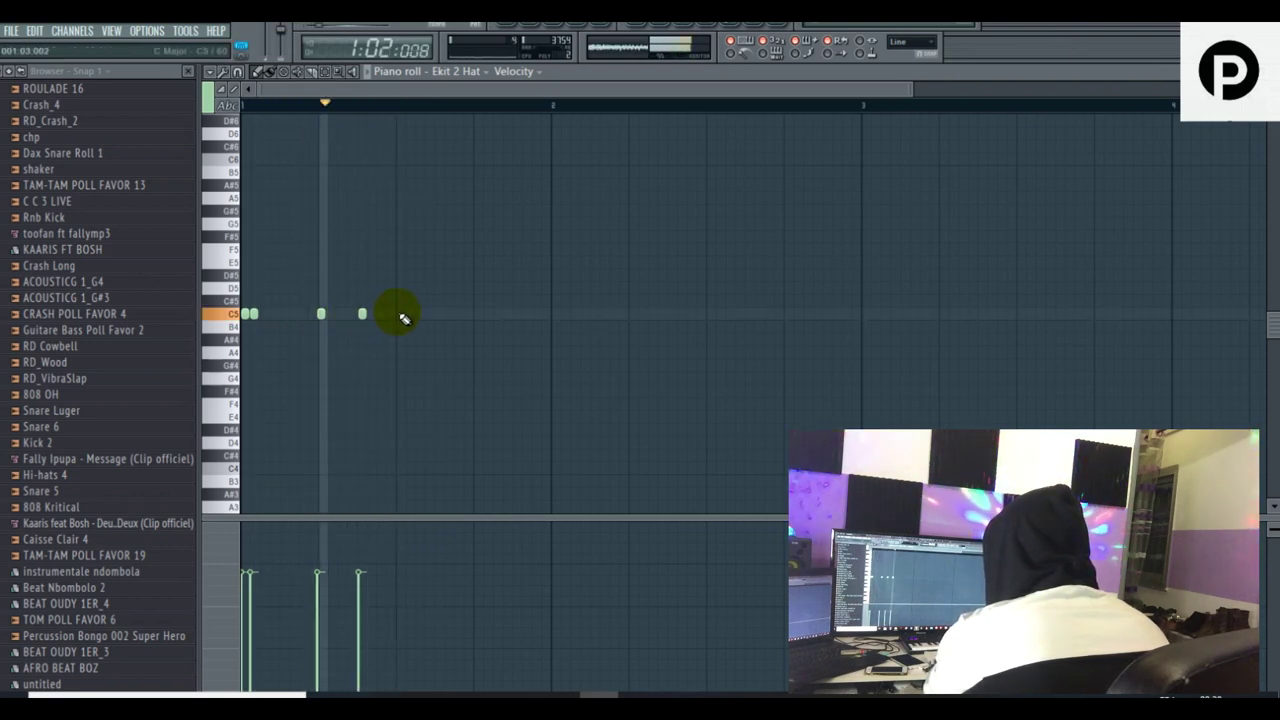
left_click(401, 314)
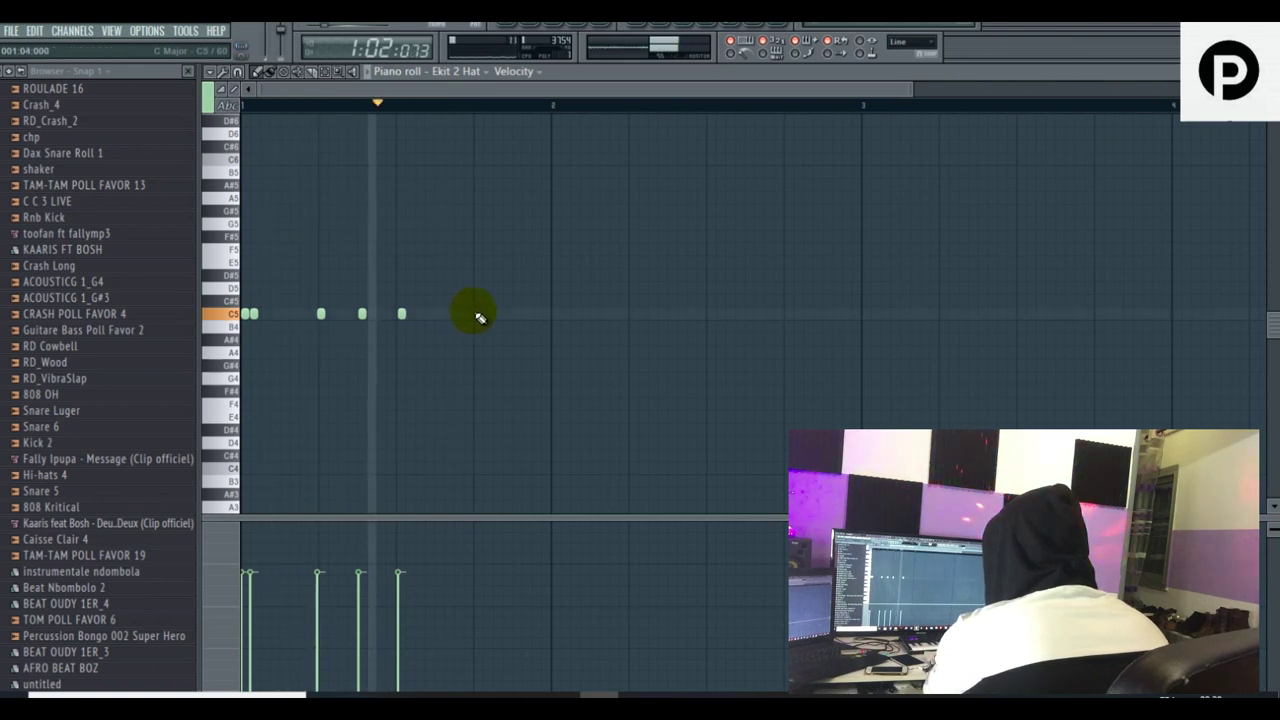
left_click(474, 312)
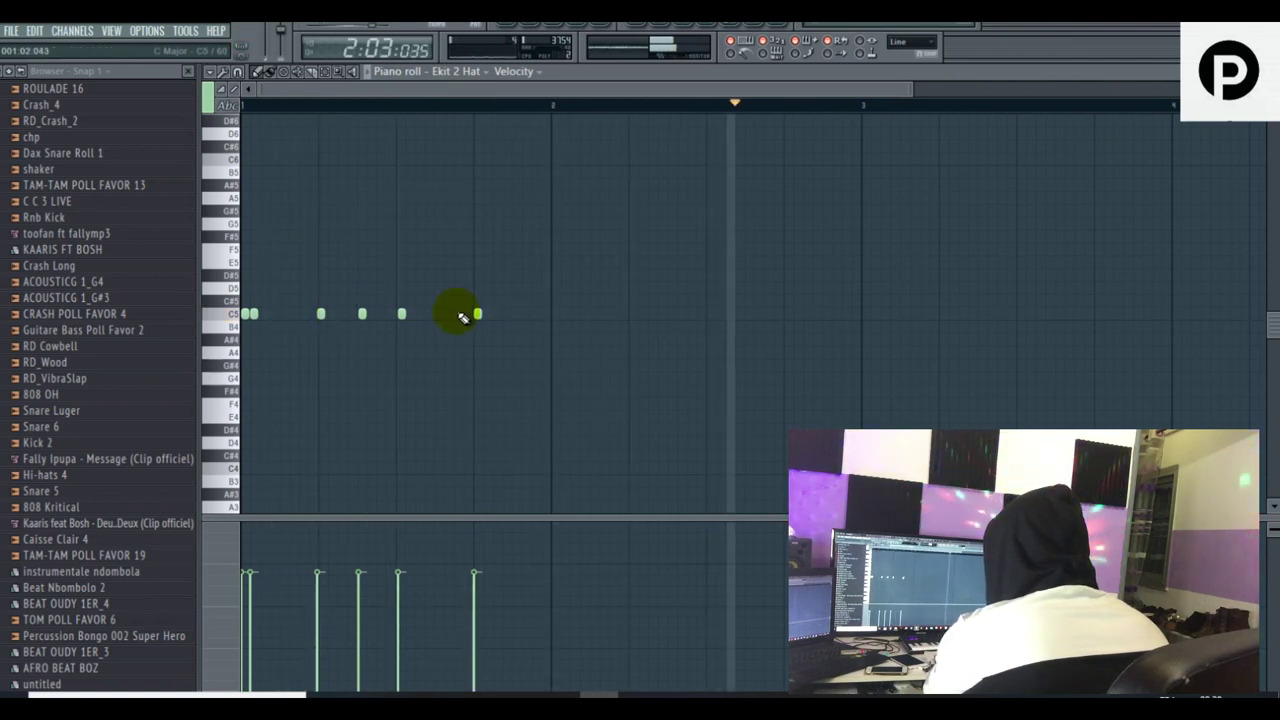
left_click(484, 314)
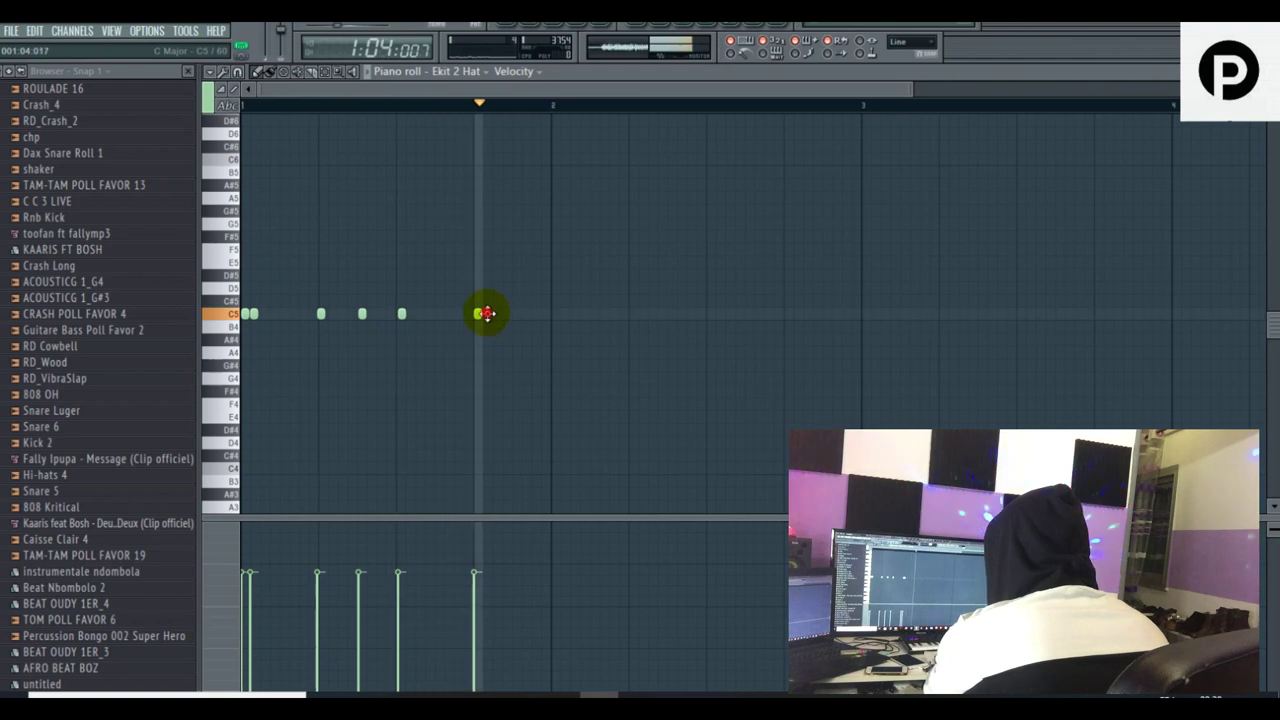
left_click(486, 314)
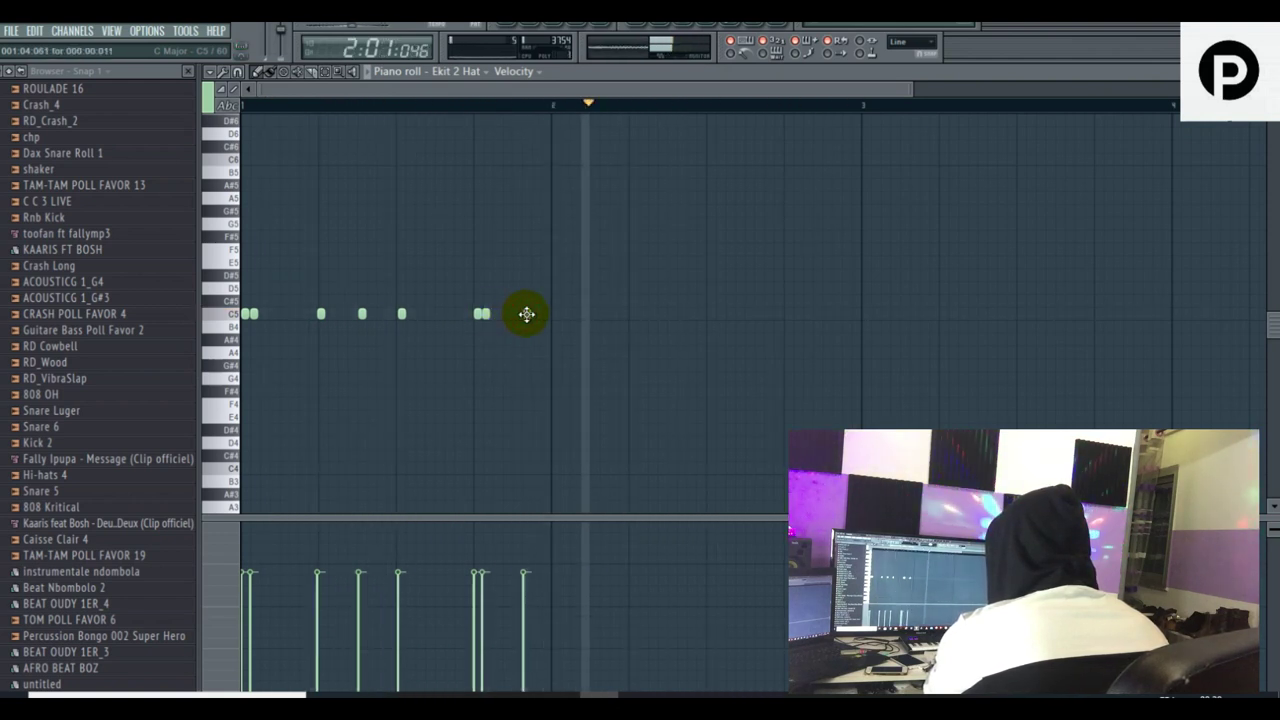
left_click(517, 314)
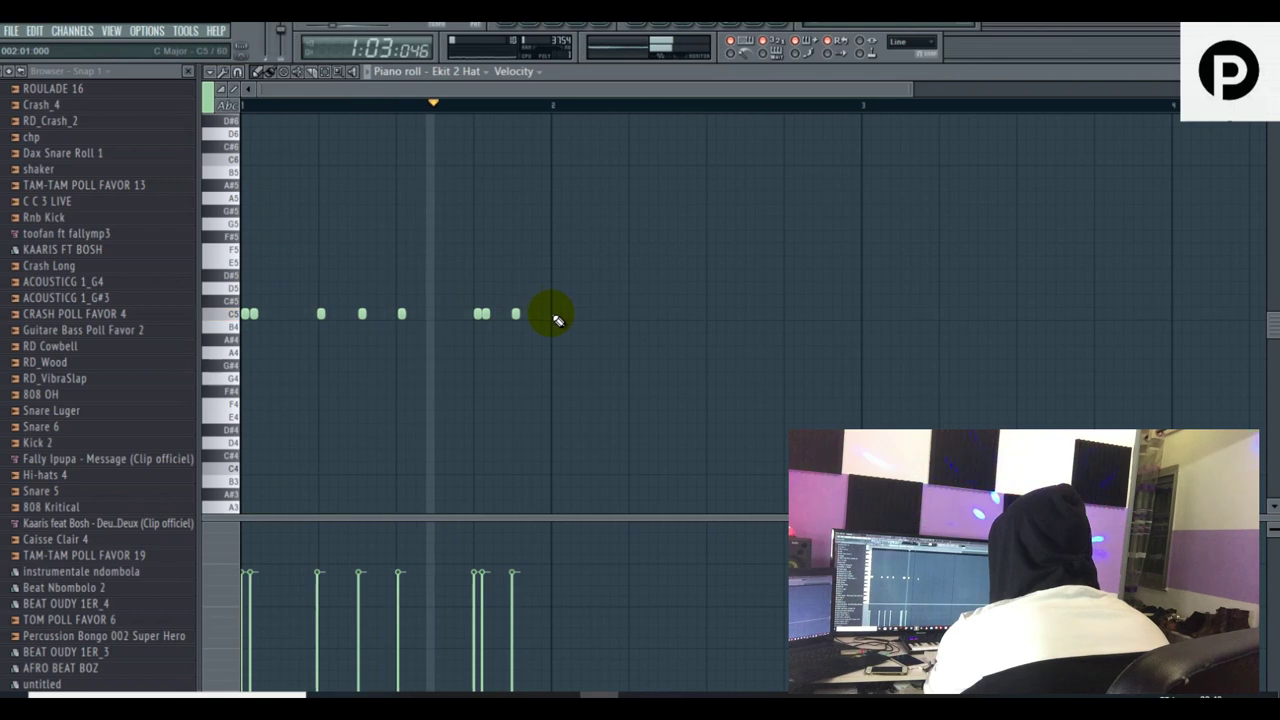
- Duplicate all bar 1 hat hits, align the copies with the start of bar 2, and return to the playlist
left_click_drag(551, 282, 220, 371)
key("ctrl+b")
key("space")
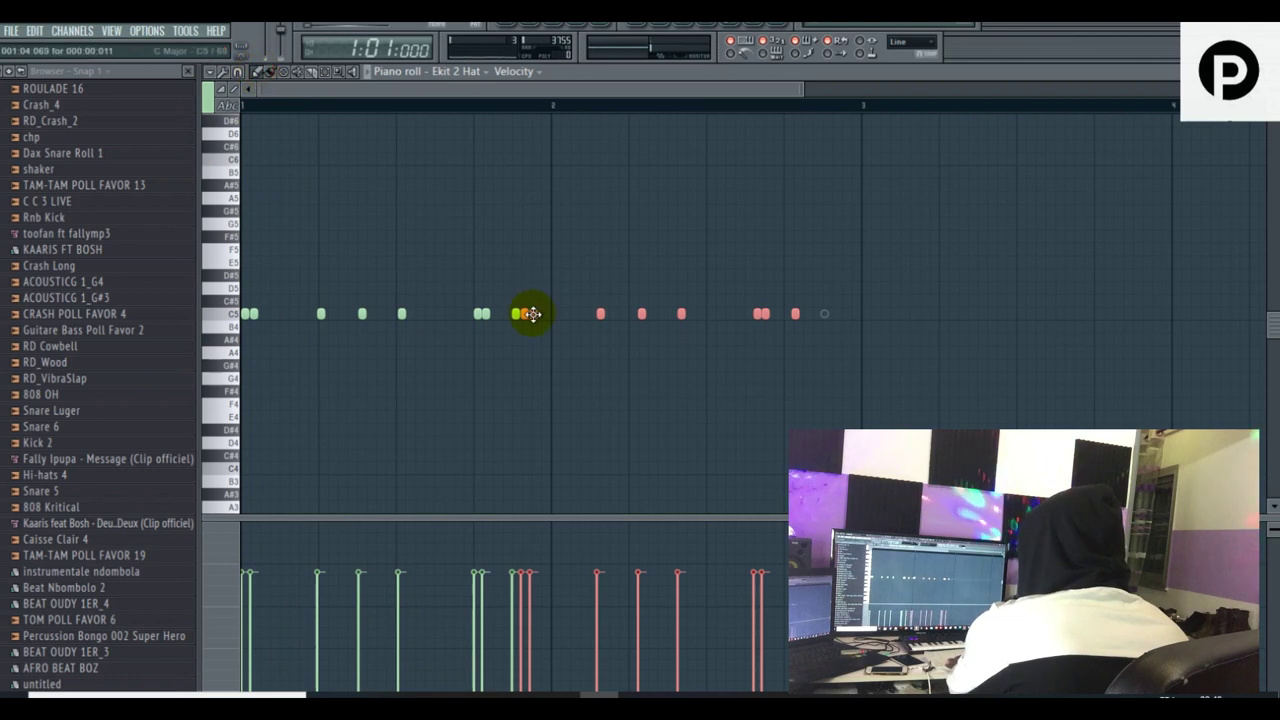
left_click_drag(532, 314, 560, 310)
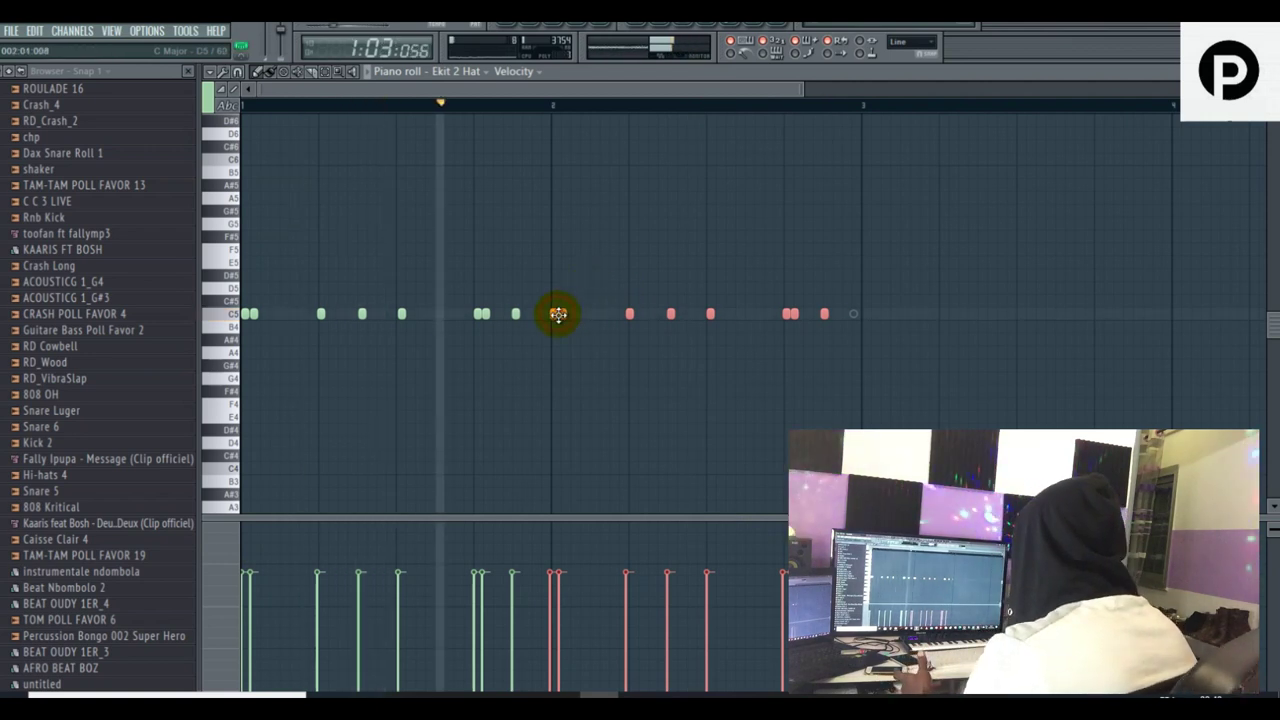
left_click_drag(559, 314, 561, 314)
left_click(585, 255)
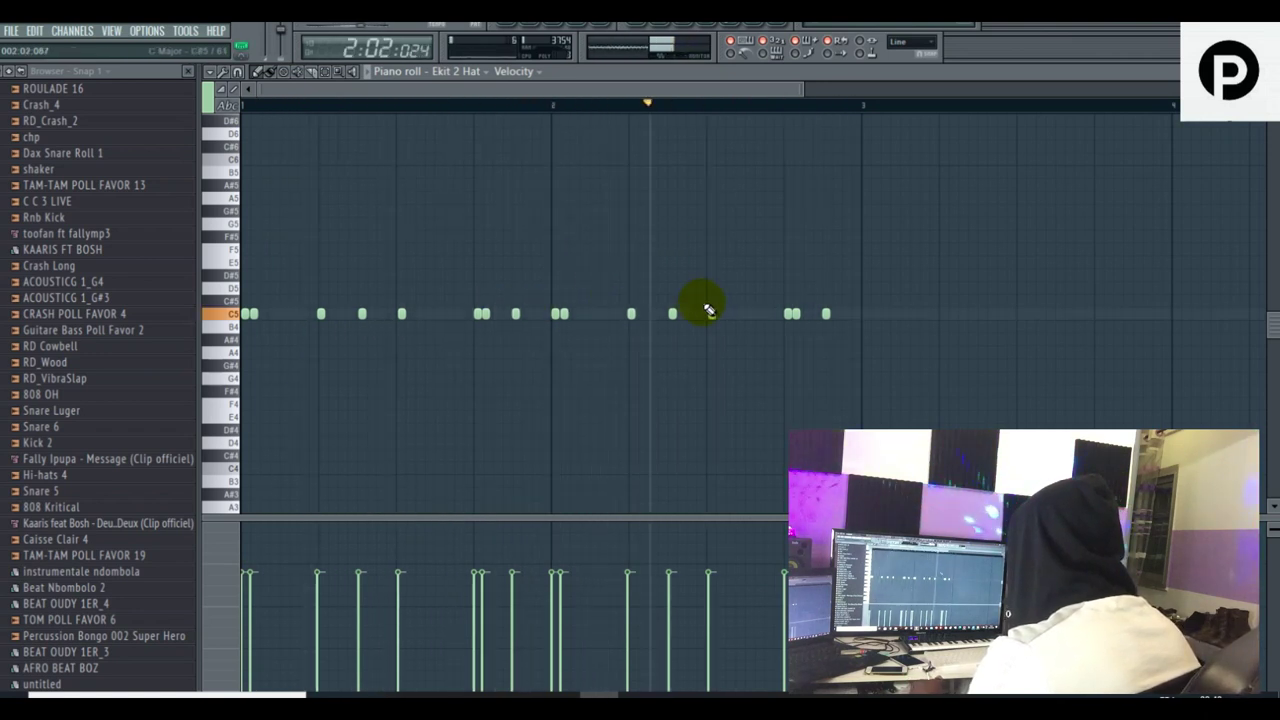
left_click(511, 29)
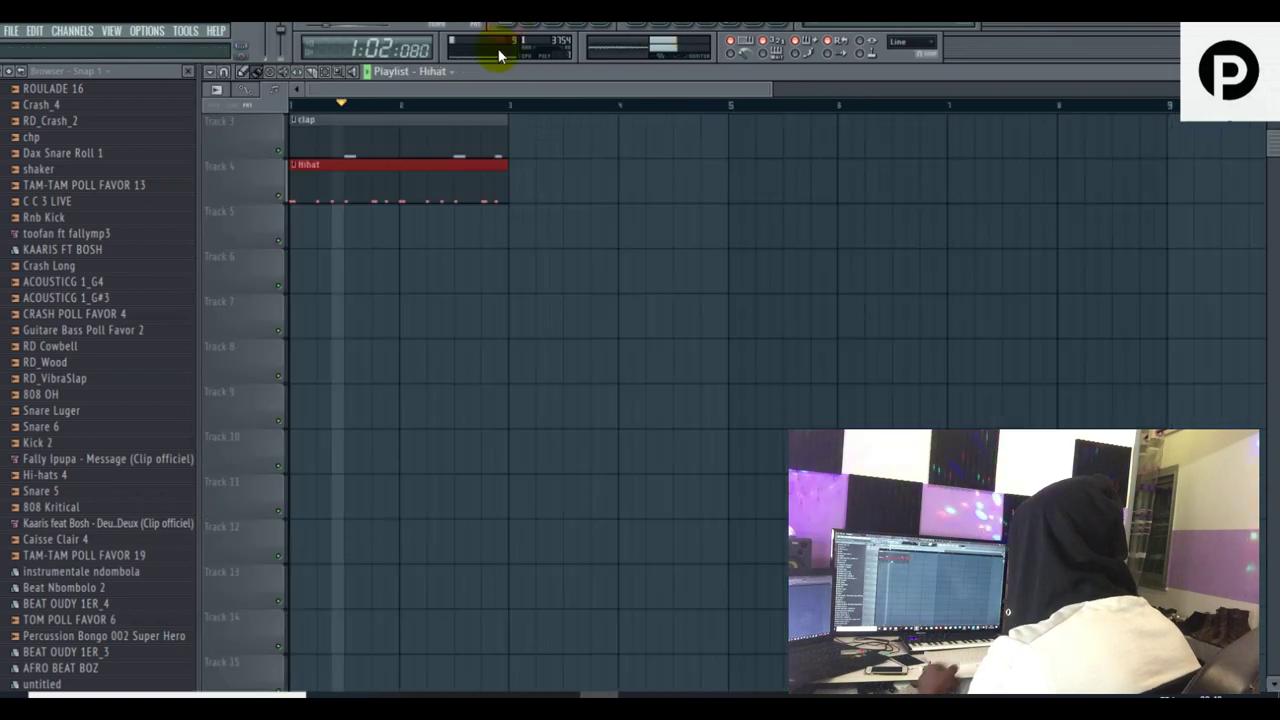
- Audition the Percussion Bongo 002 Super Hero, RD_Wood and metro tabla samples and load metro tabla into a new channel
left_click(118, 643)
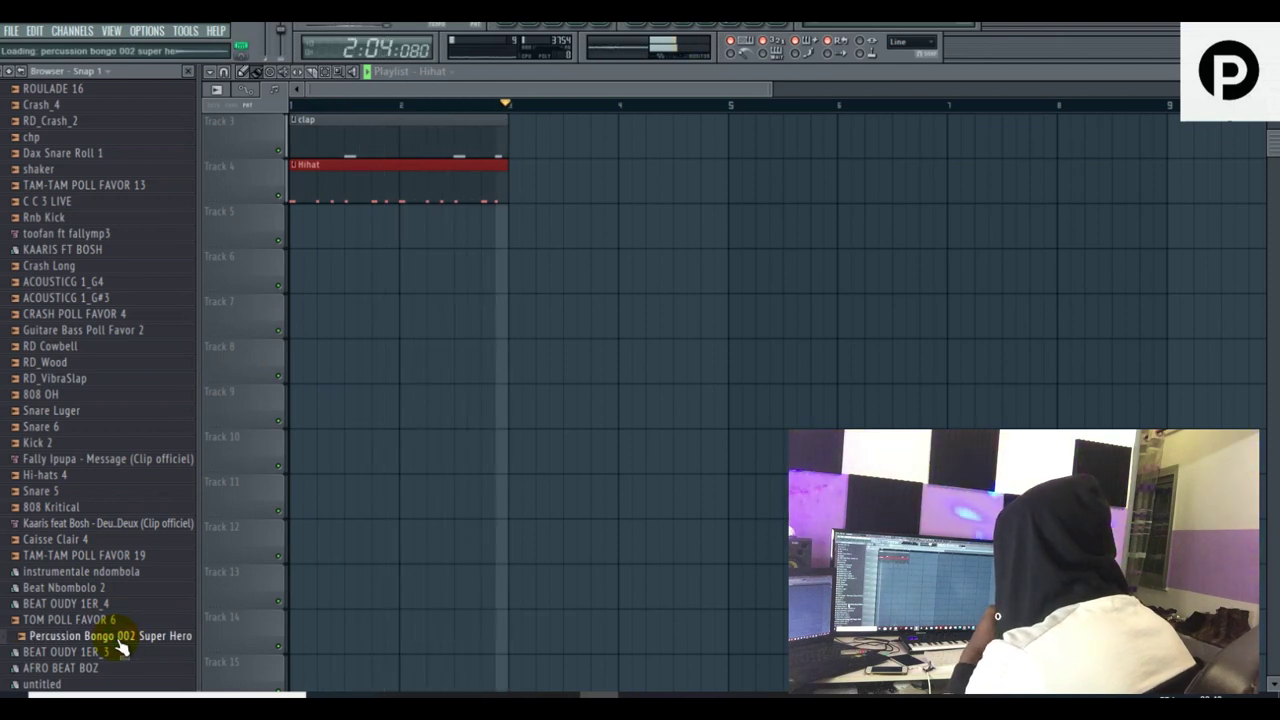
left_click(71, 368)
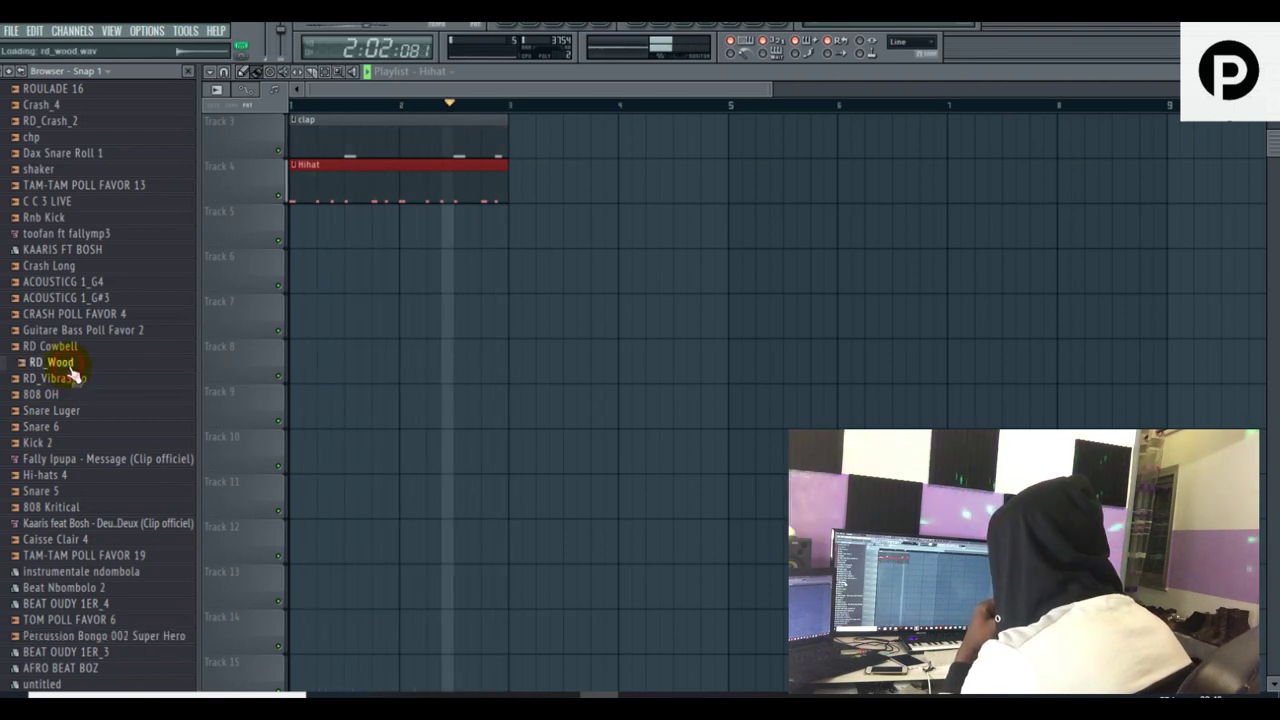
scroll(71, 372, "down", 4)
scroll(71, 372, "down", 4)
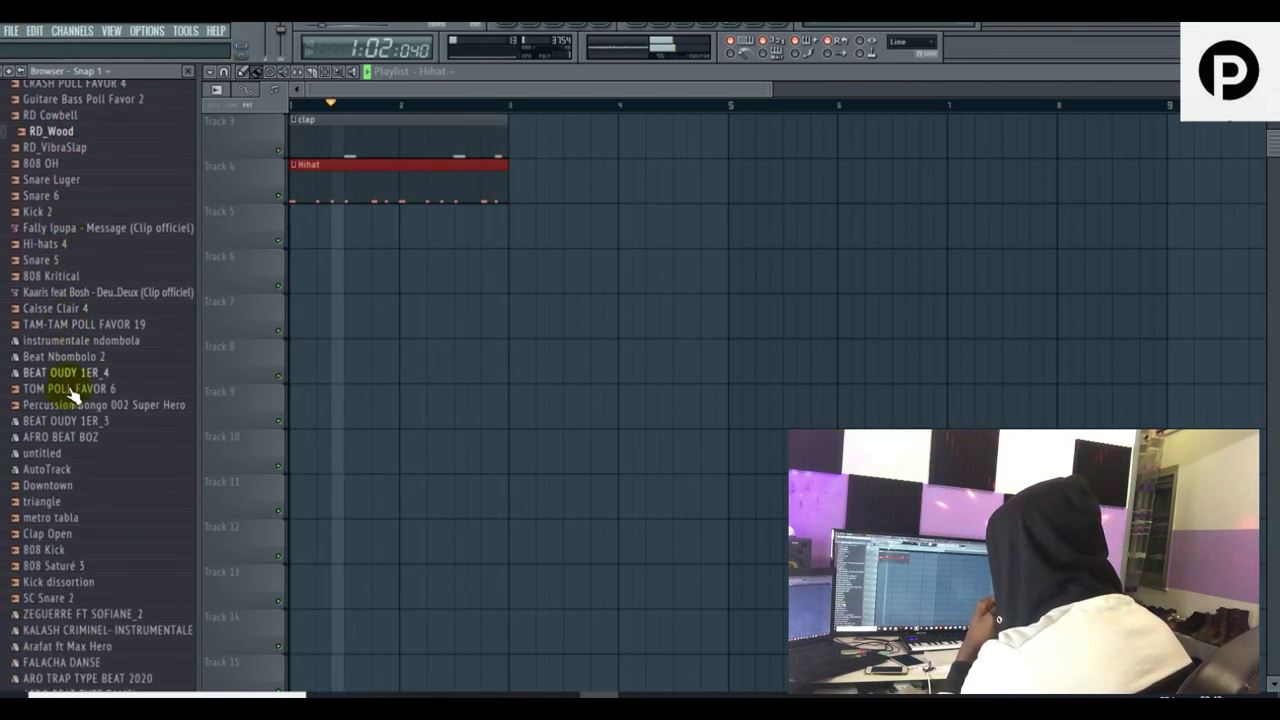
left_click(74, 509)
key("space")
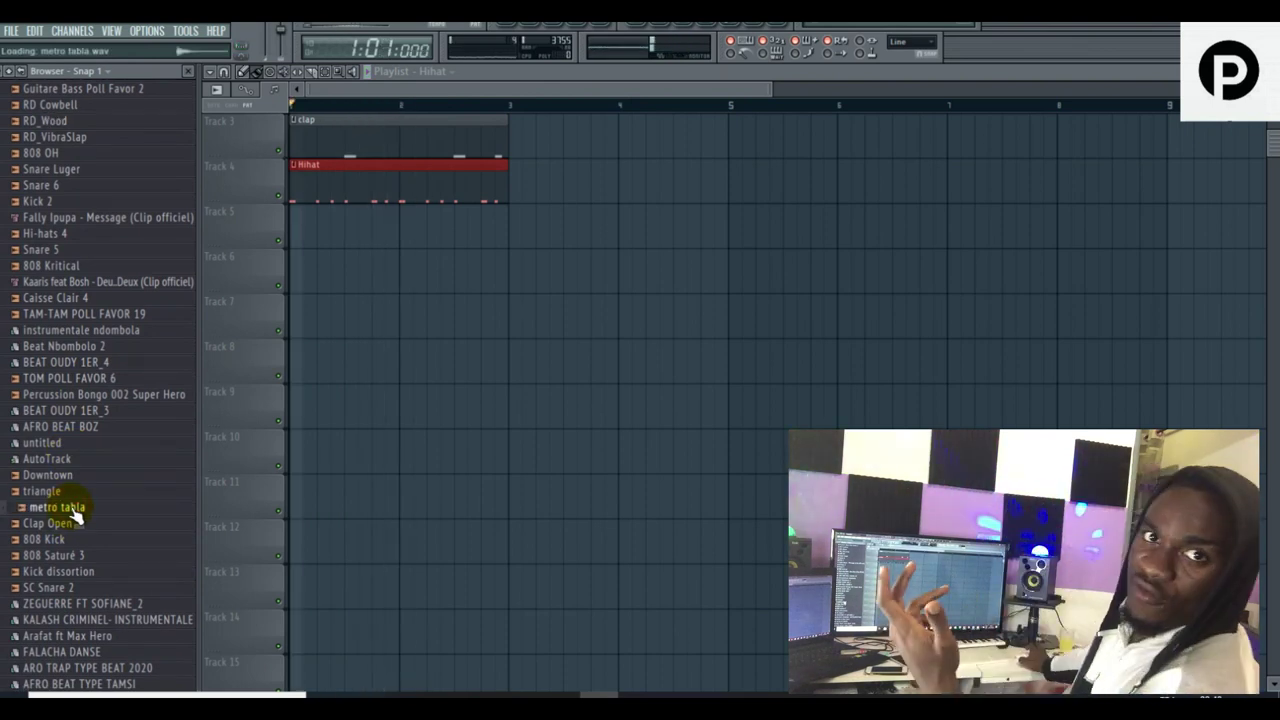
right_click(72, 510)
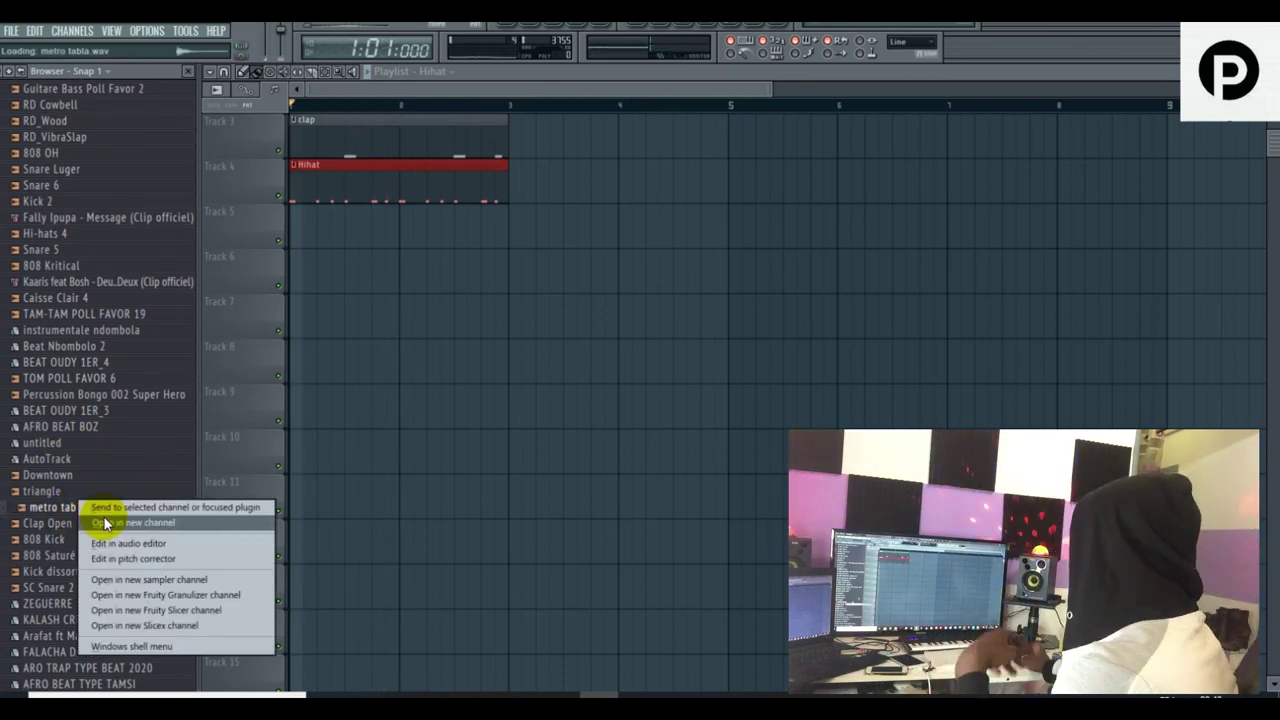
left_click(104, 522)
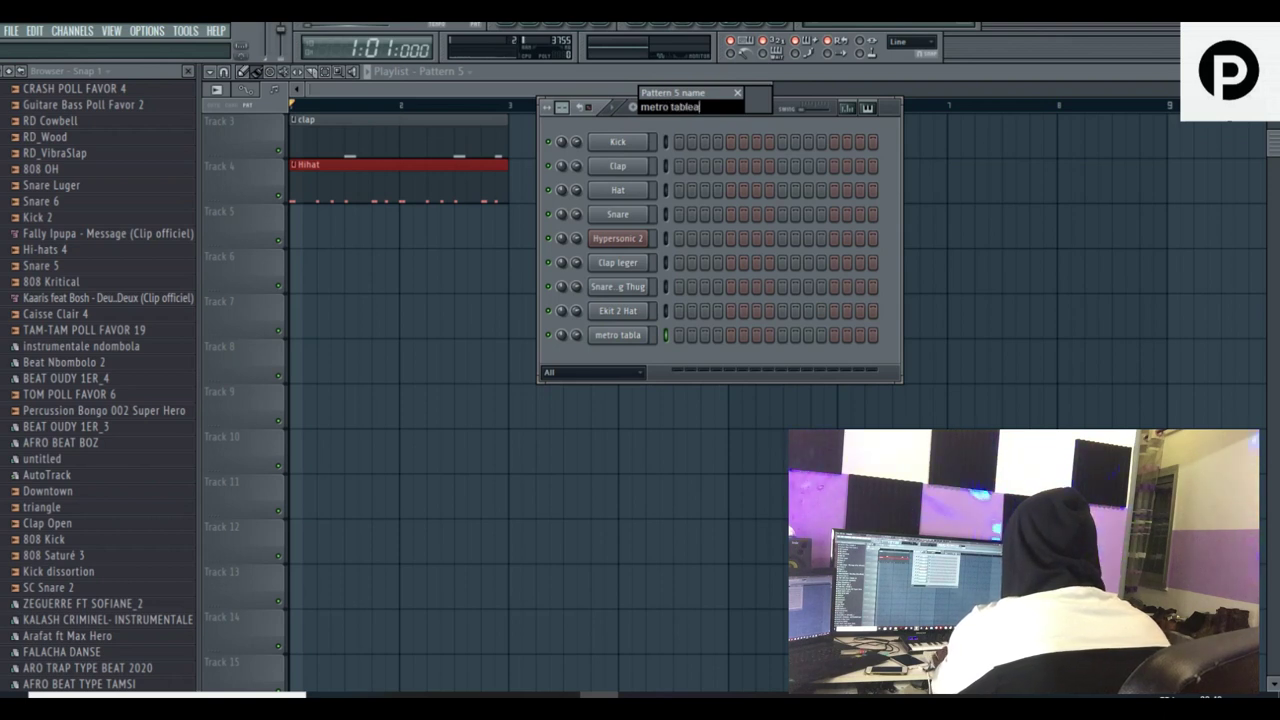
- Place the metro tabla pattern at the start of track 5 and open the metro tabla channel in the piano roll
left_click_drag(640, 112, 448, 229)
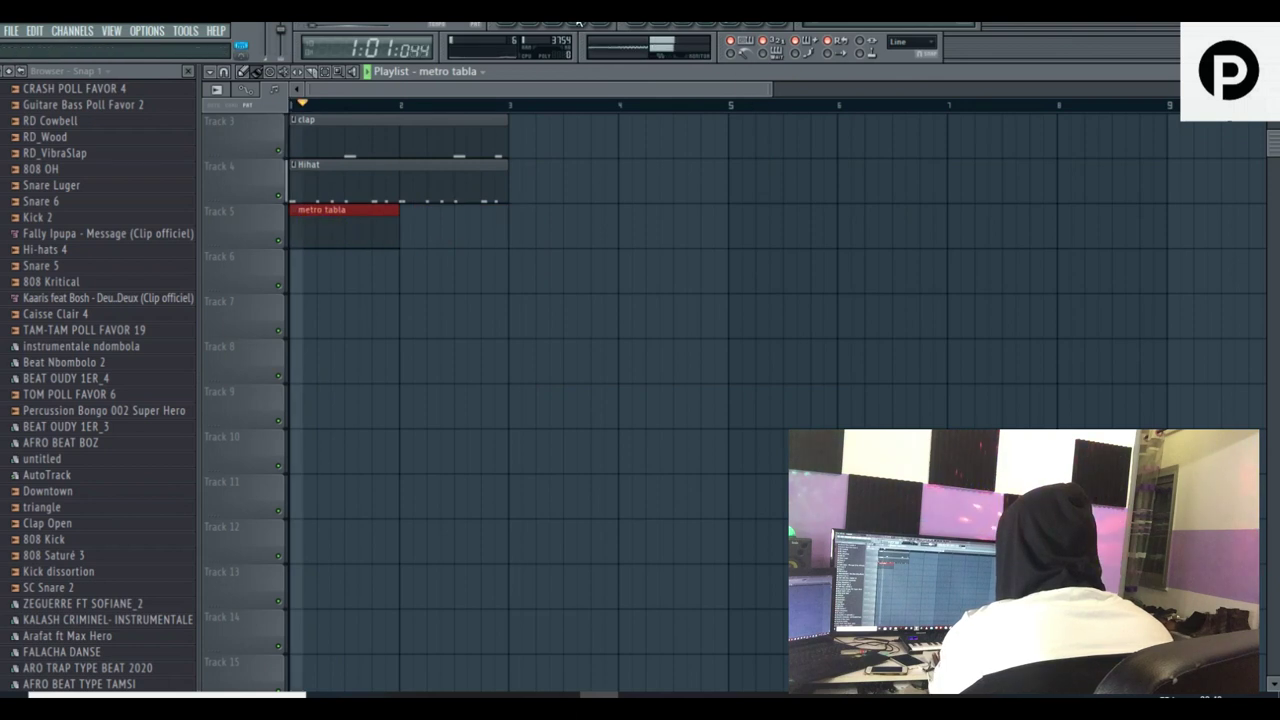
key("space")
left_click(535, 27)
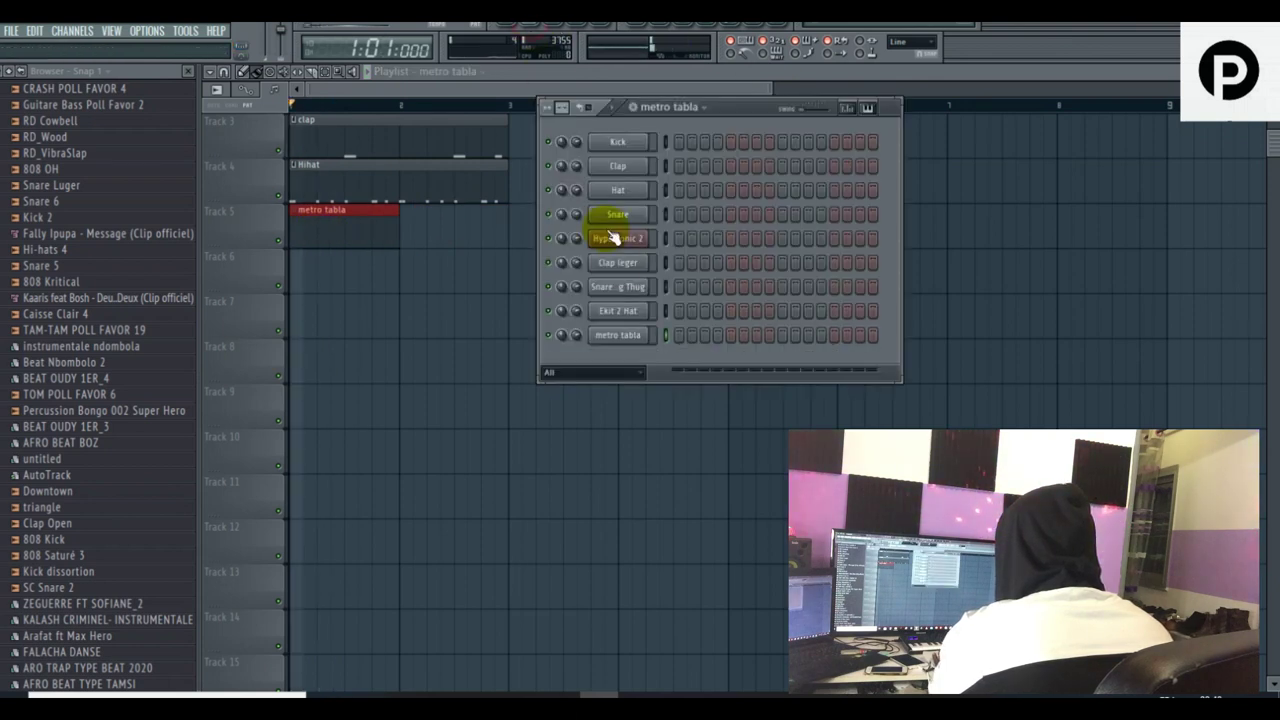
right_click(643, 342)
left_click(690, 352)
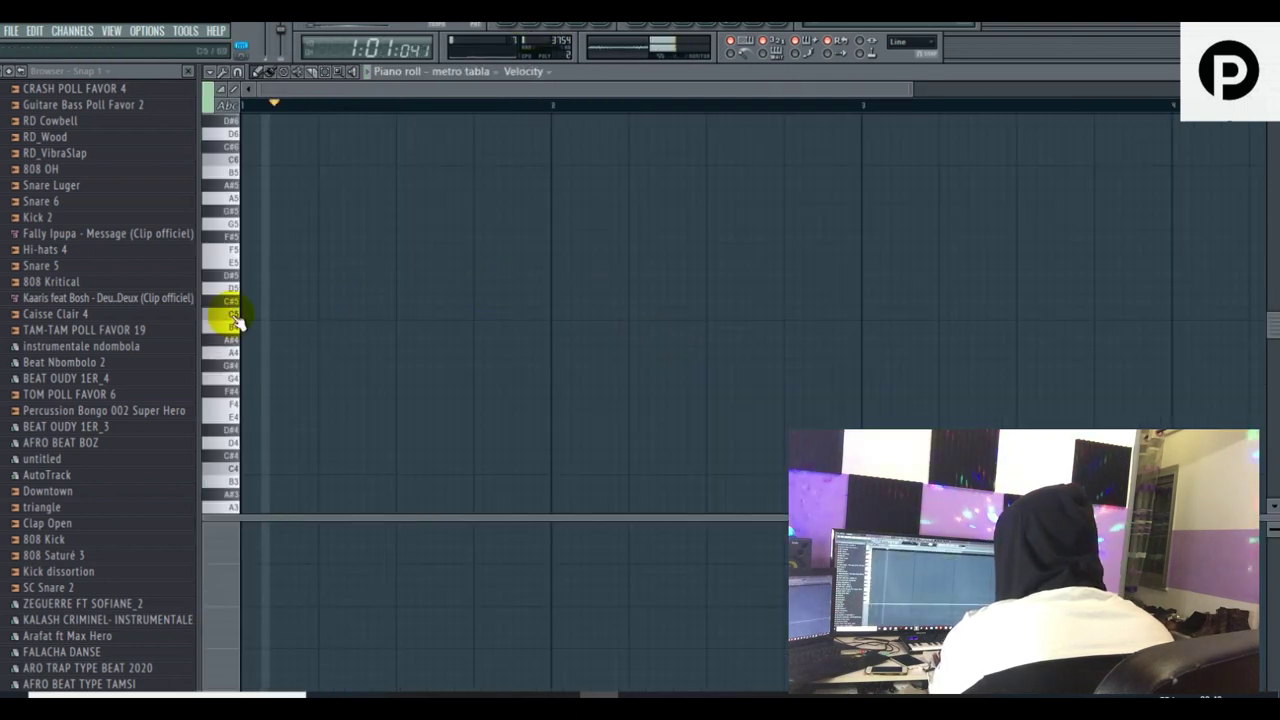
- Add short C5 tabla hits about midway through beat 2 of bars 1 and 2, fine-tuning their timing and velocity during playback
left_click(349, 312)
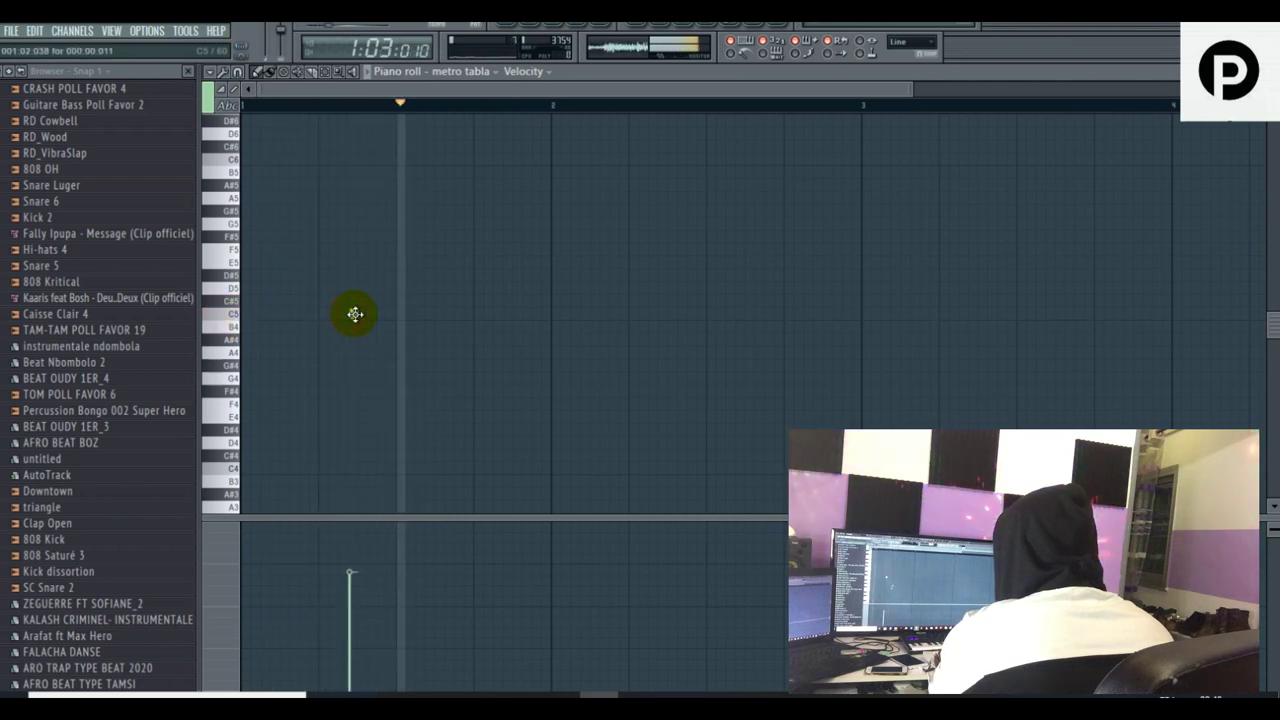
left_click(347, 547)
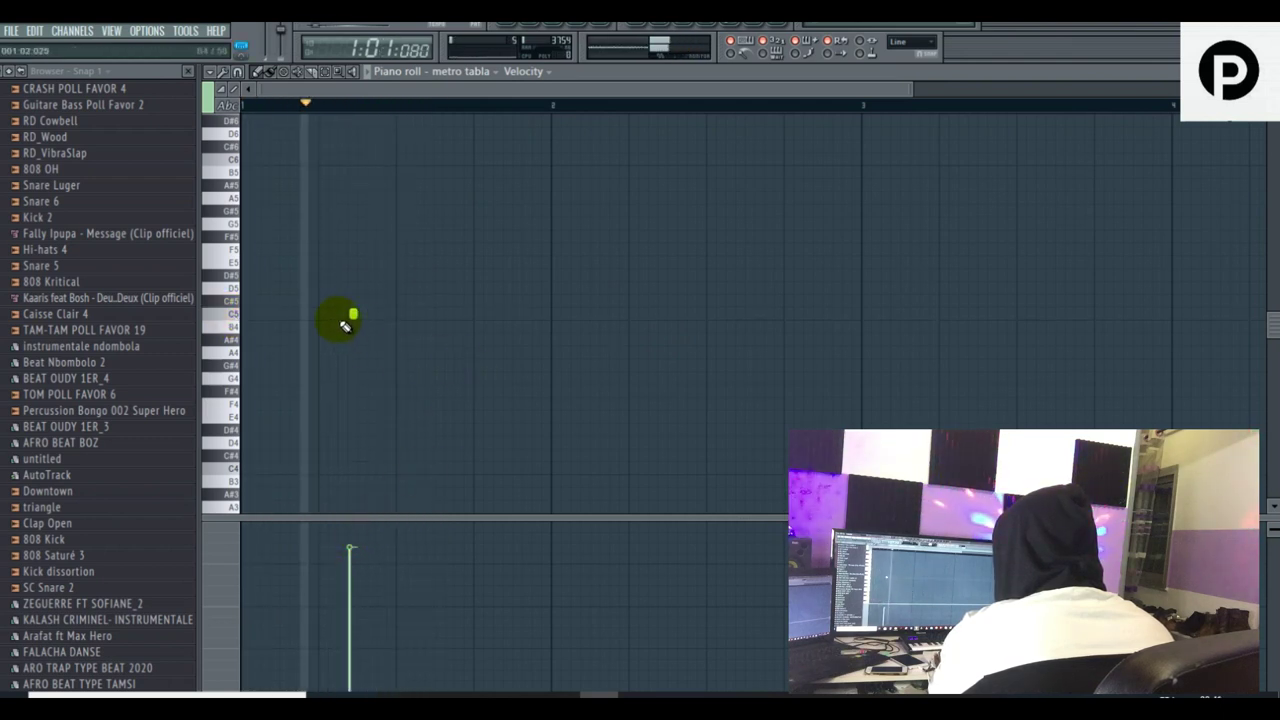
left_click_drag(355, 316, 359, 315)
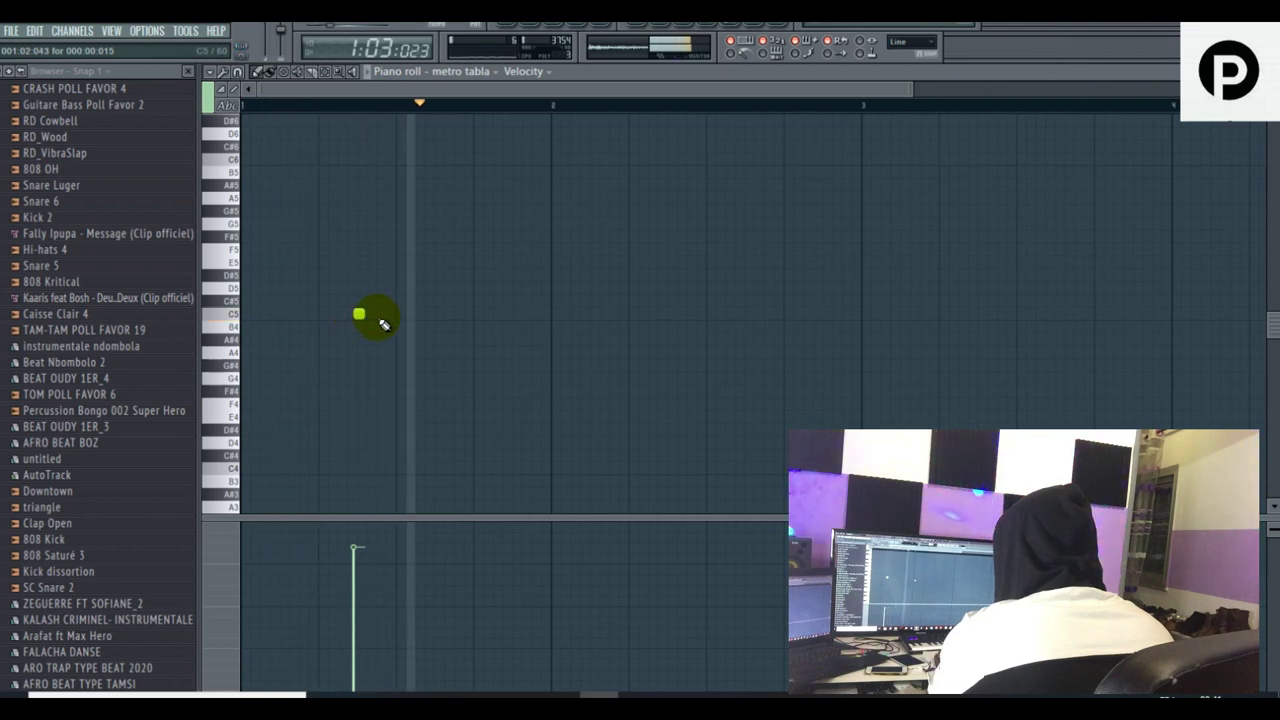
left_click(665, 315)
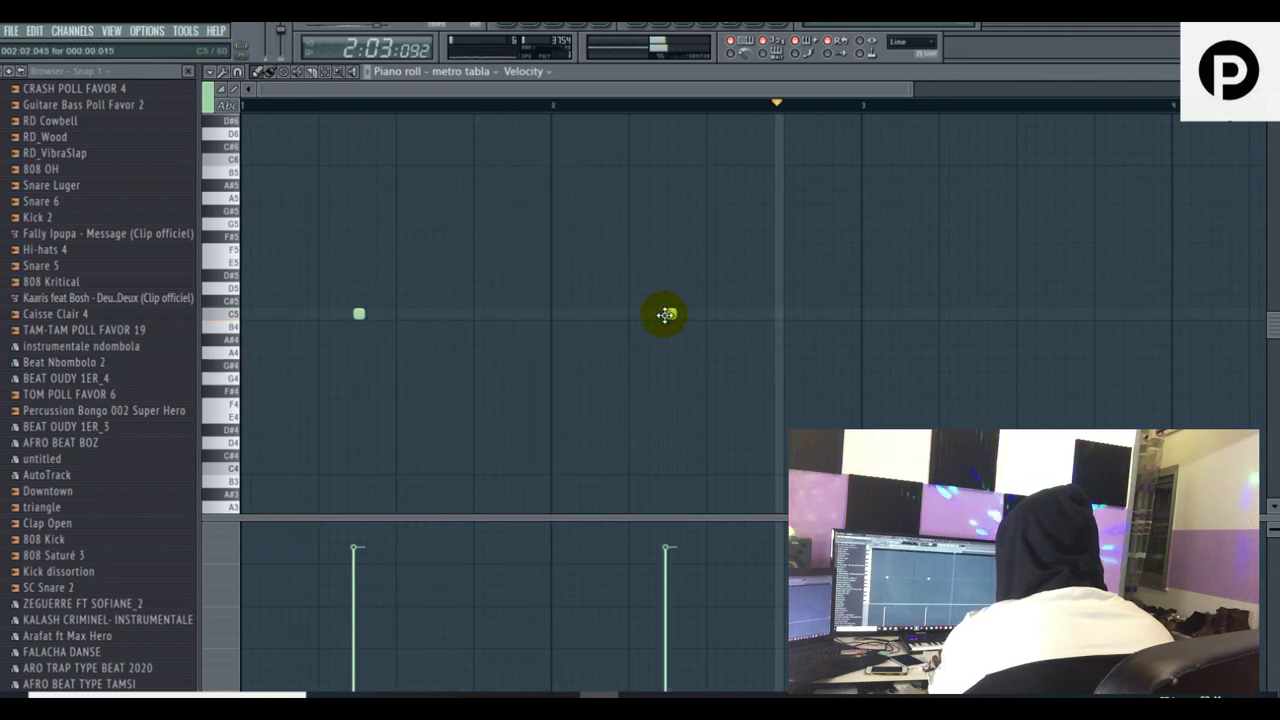
left_click_drag(665, 314, 668, 315)
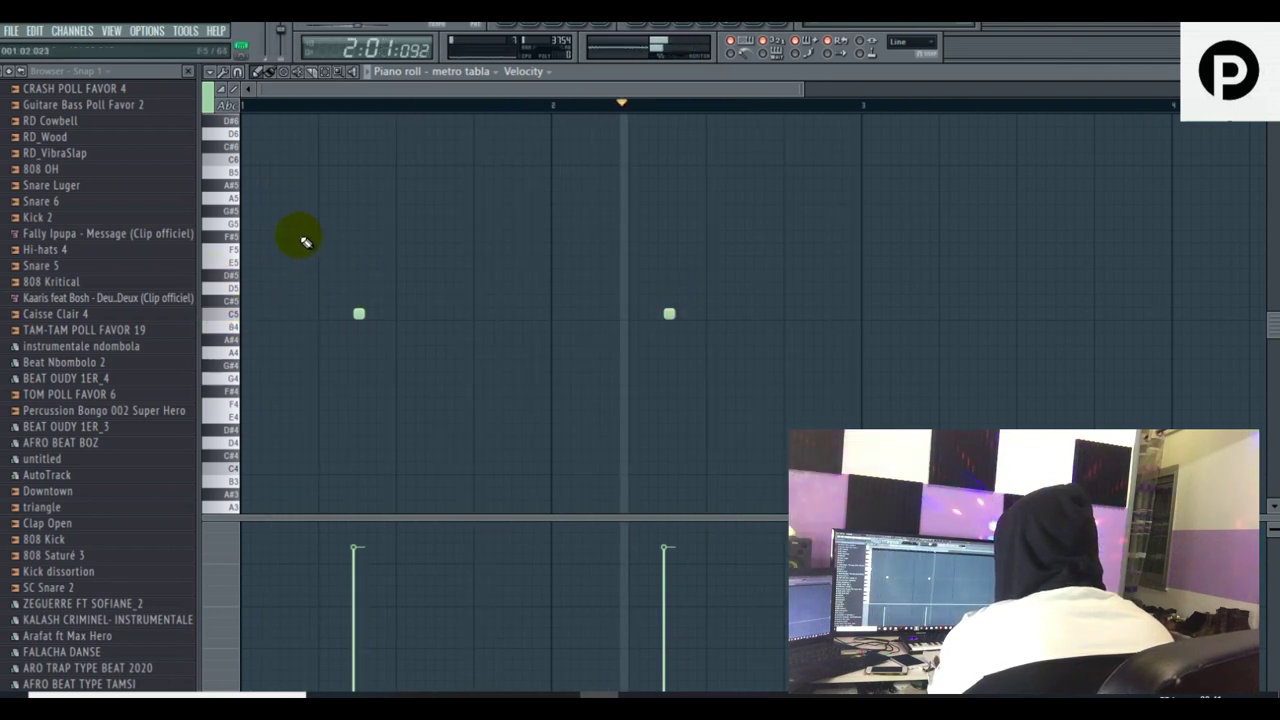
- Try a D#5 tabla hit about midway through beat 3 of bar 2, adjust its timing and velocity, and delete it
left_click(233, 262)
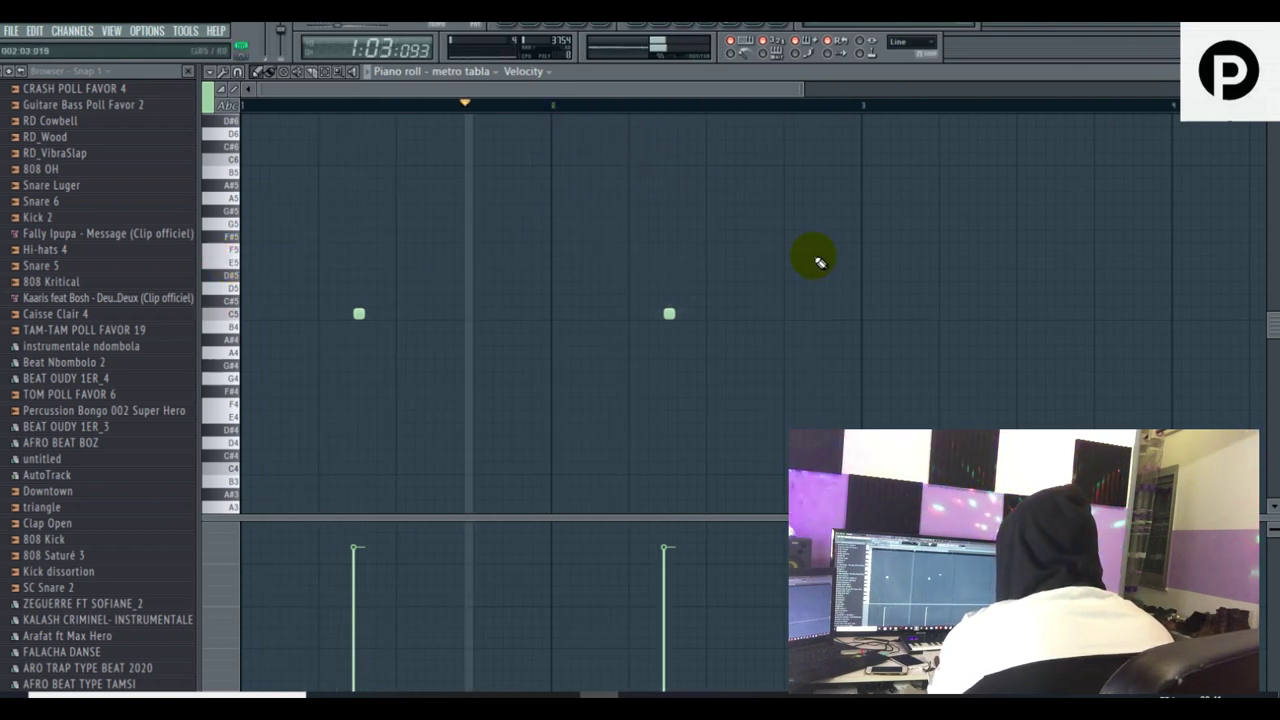
left_click(745, 280)
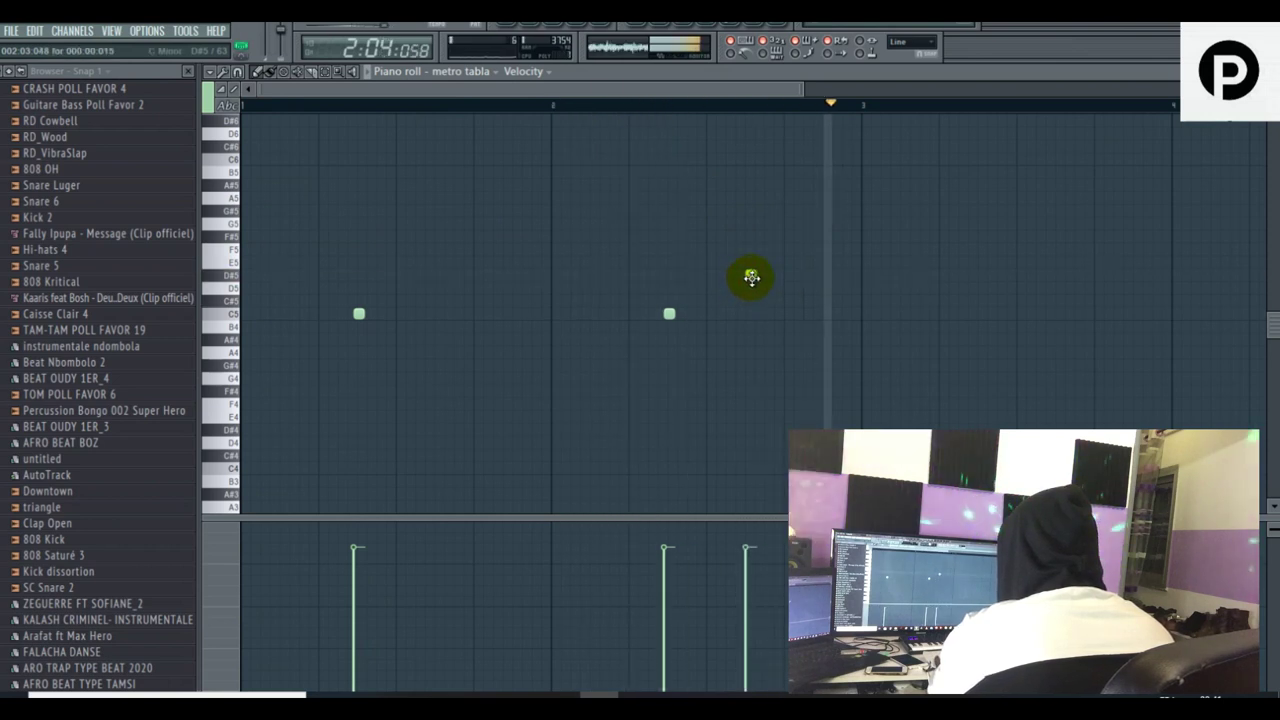
left_click_drag(748, 292, 750, 286)
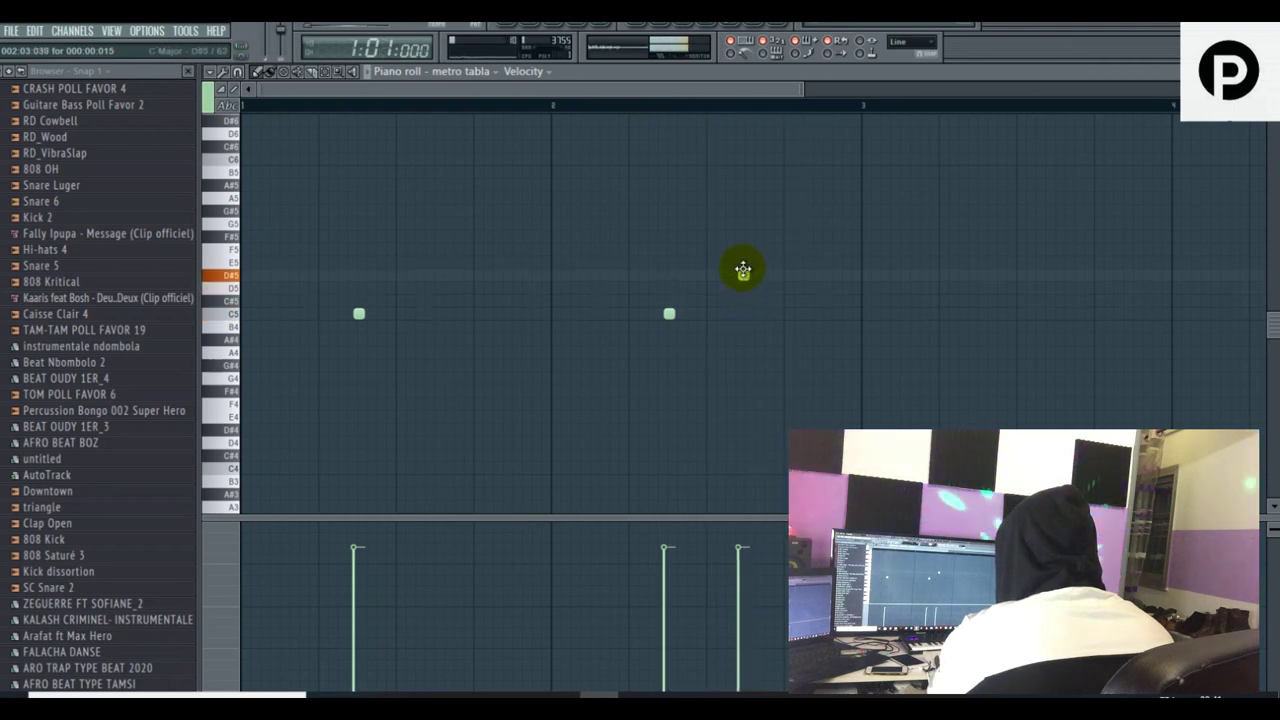
key("space")
left_click_drag(743, 286, 748, 286)
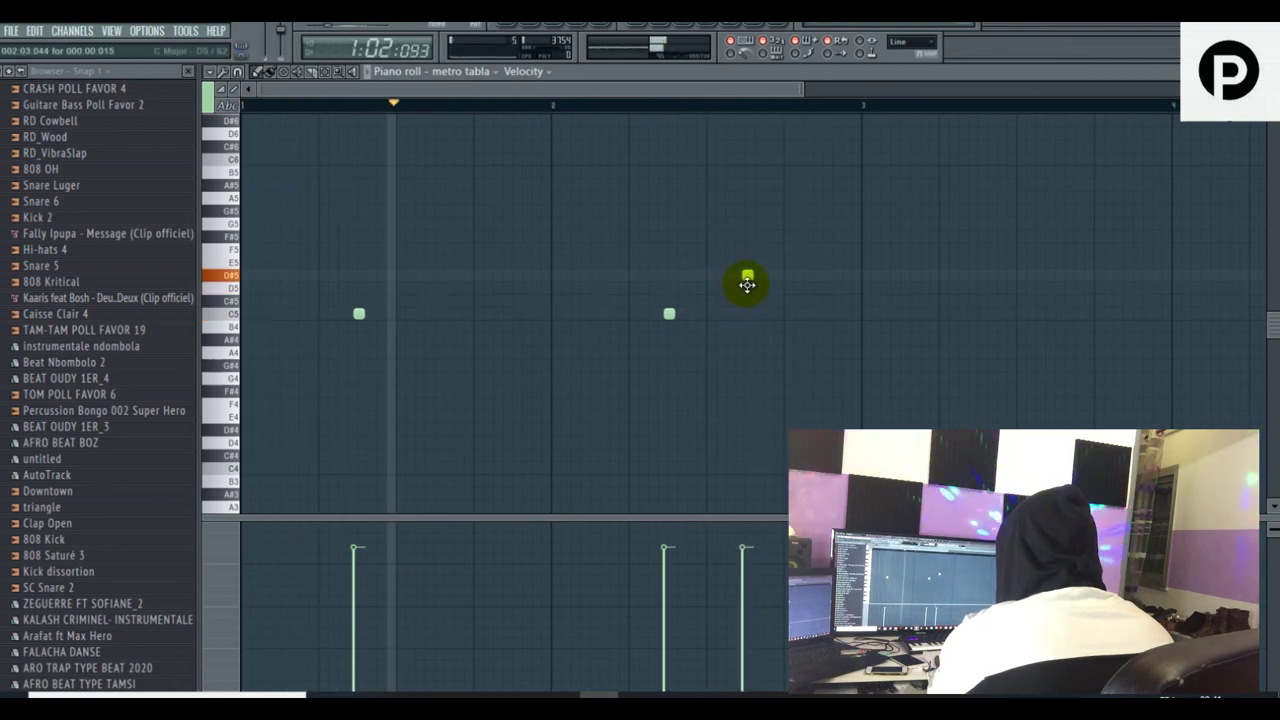
left_click_drag(741, 548, 743, 561)
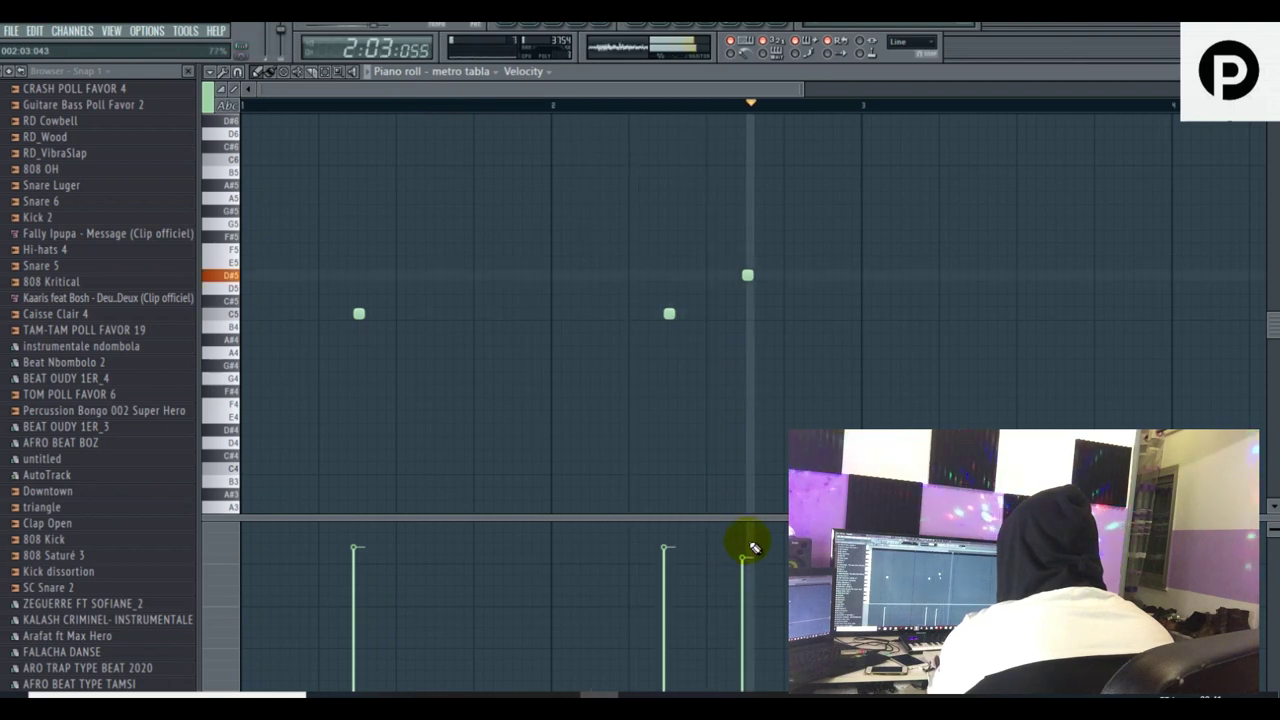
right_click(749, 277)
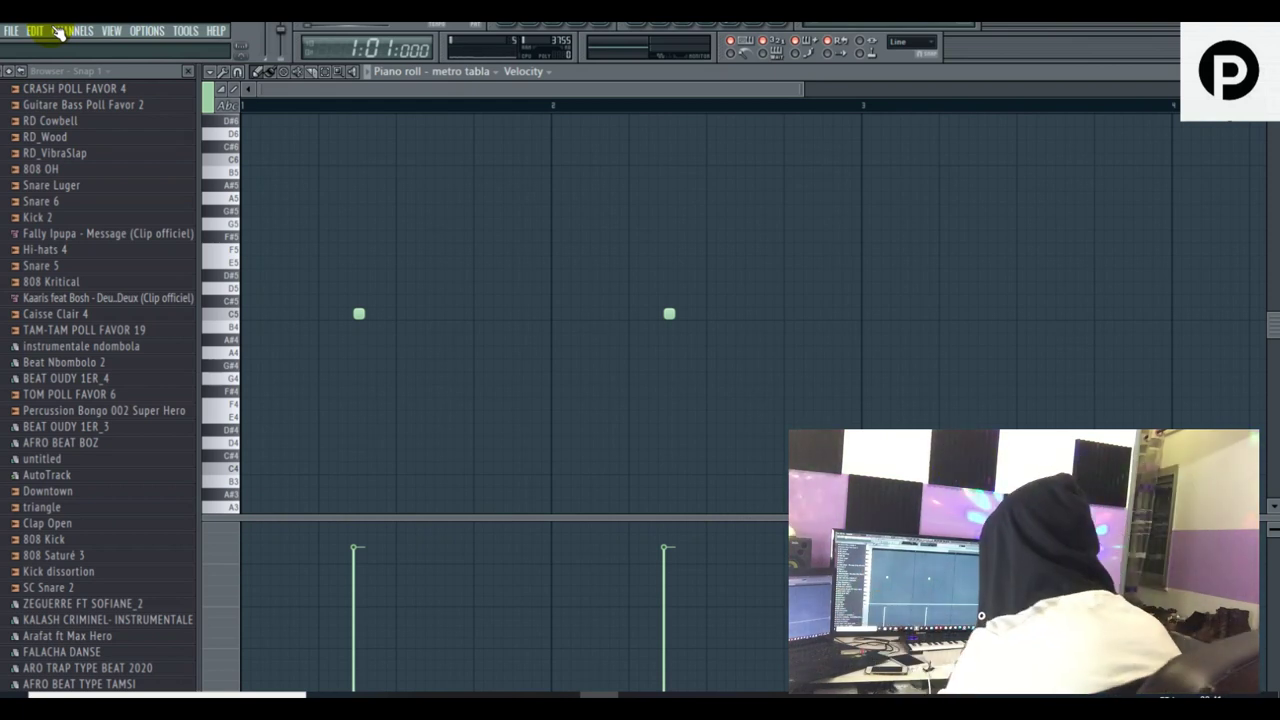
- Add a Purity synth channel and name a new pattern "sub bass"
left_click(587, 645)
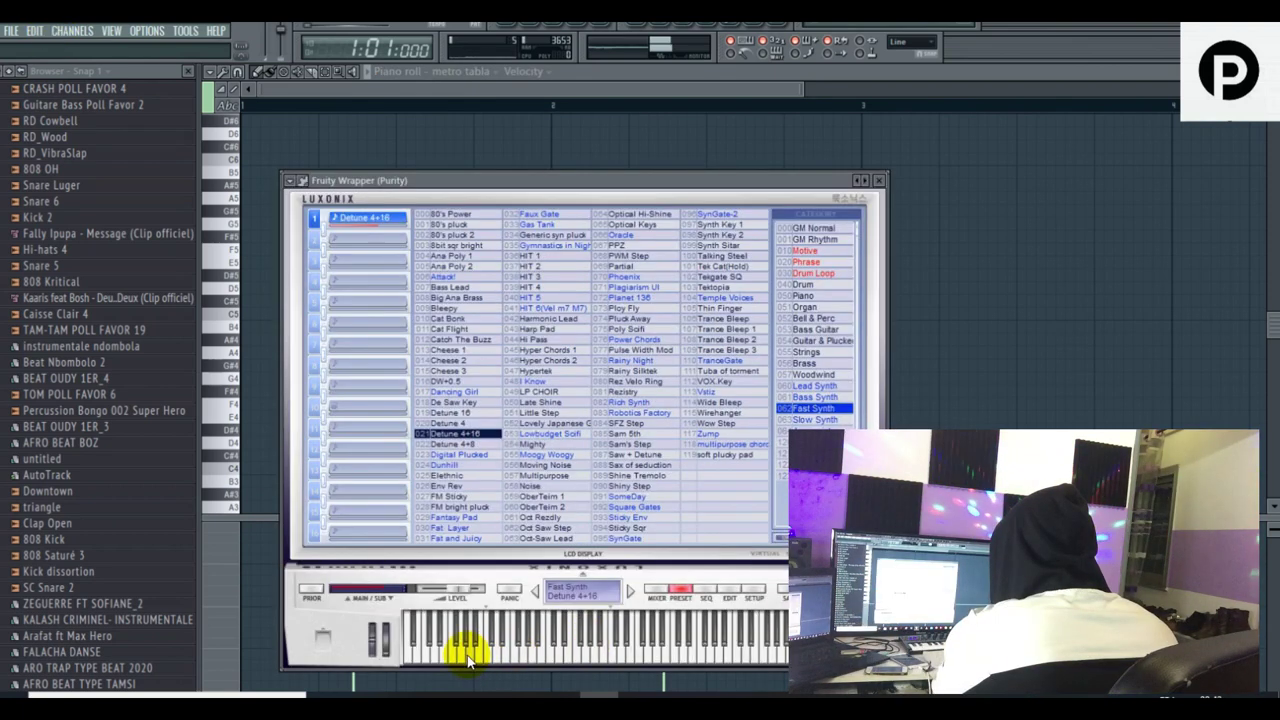
key("space")
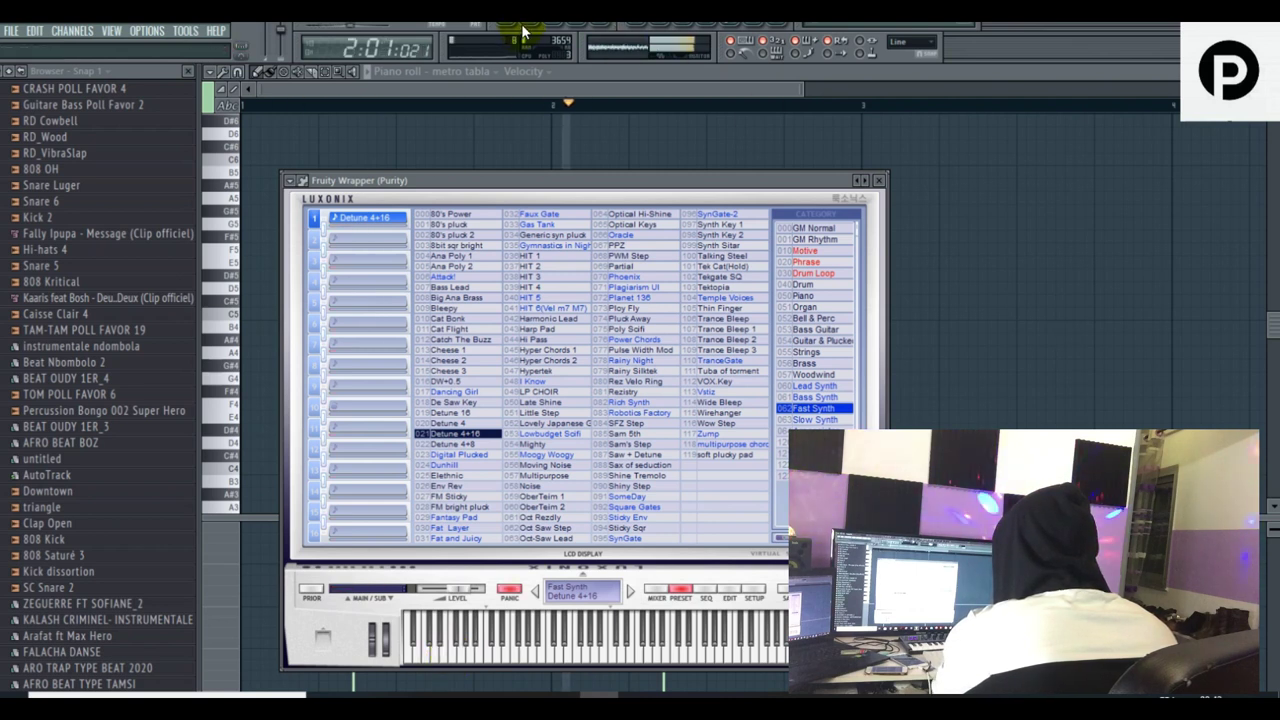
left_click(532, 32)
left_click(636, 106)
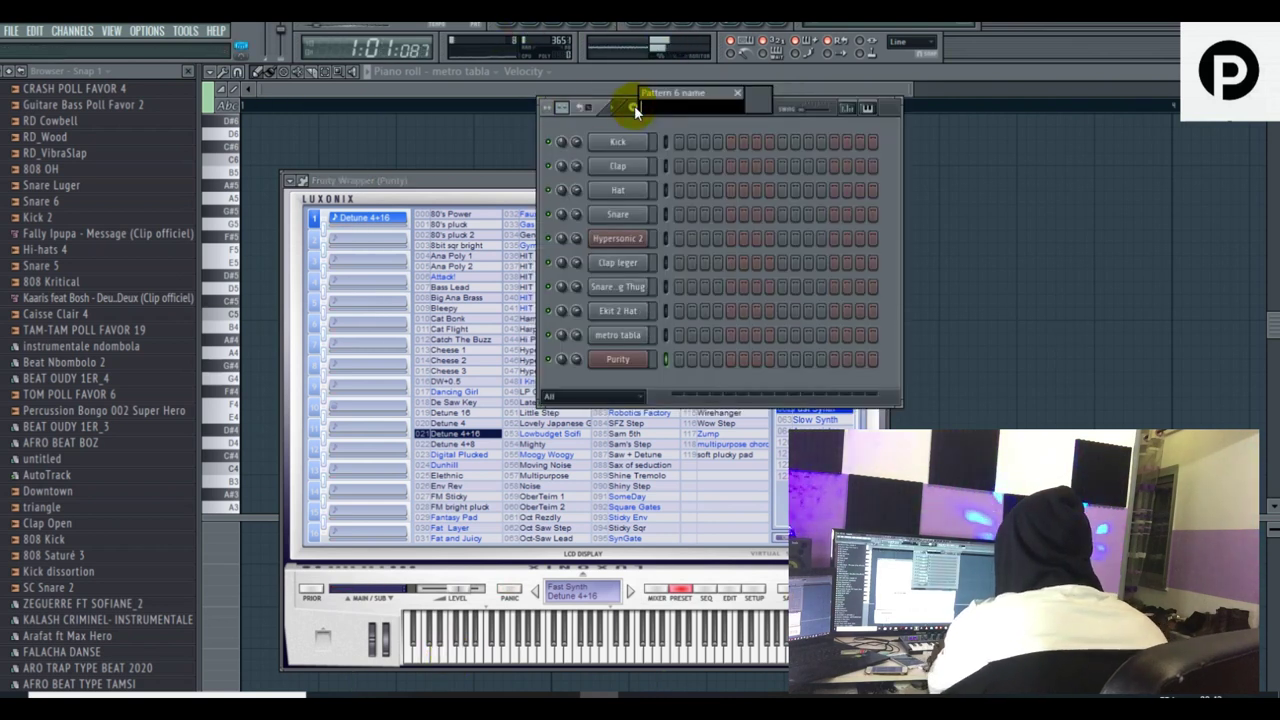
type("sub bass")
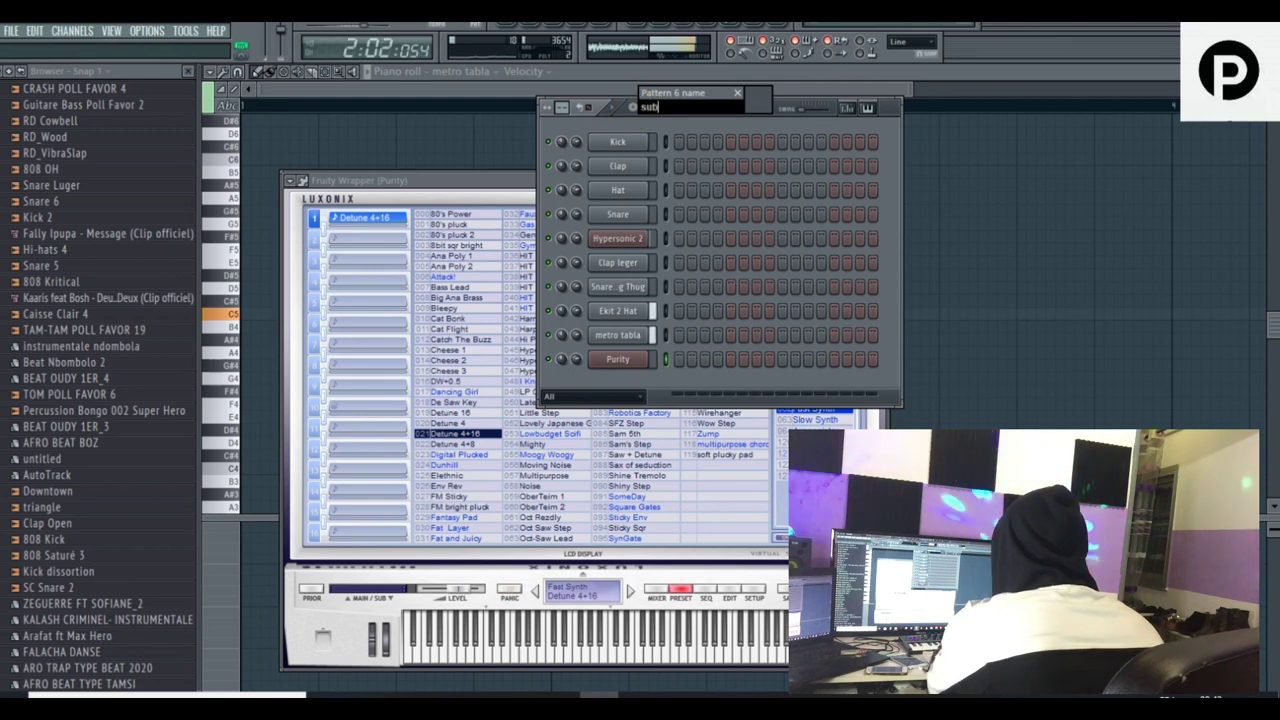
- Place the sub bass pattern at the start of track 6 in the playlist and play the arrangement
left_click(513, 33)
left_click_drag(352, 294, 302, 259)
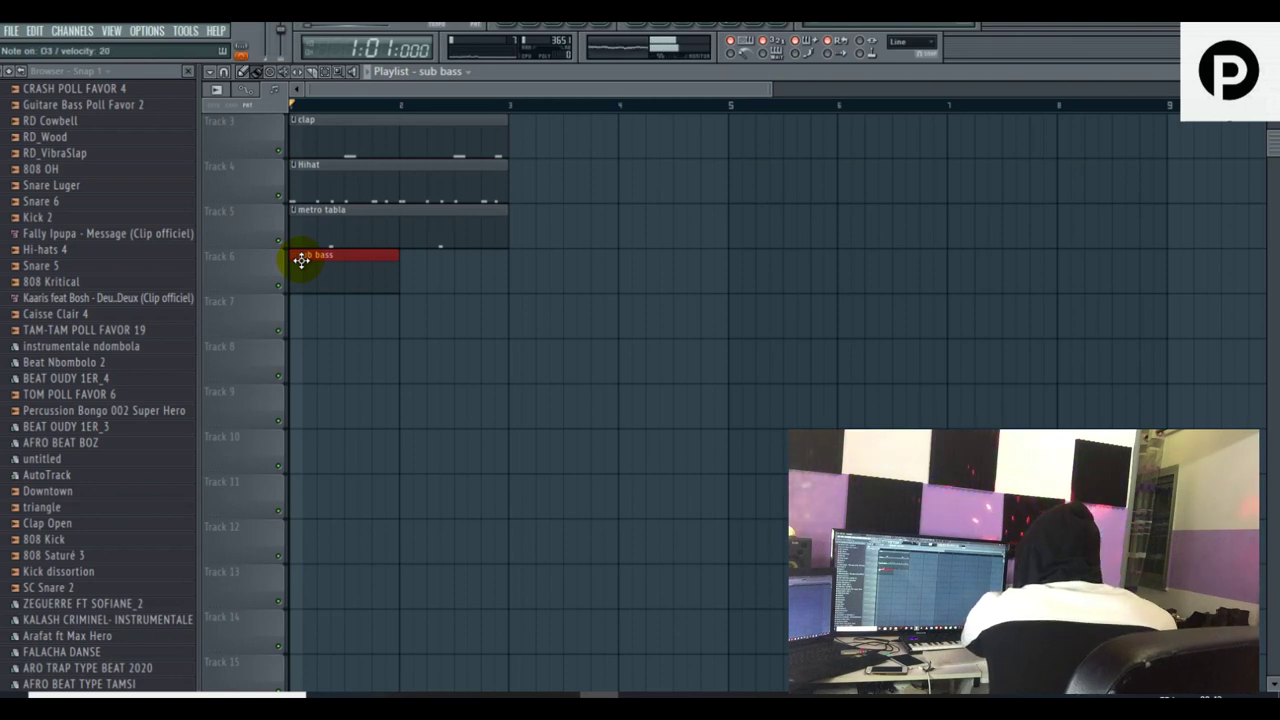
key("space")
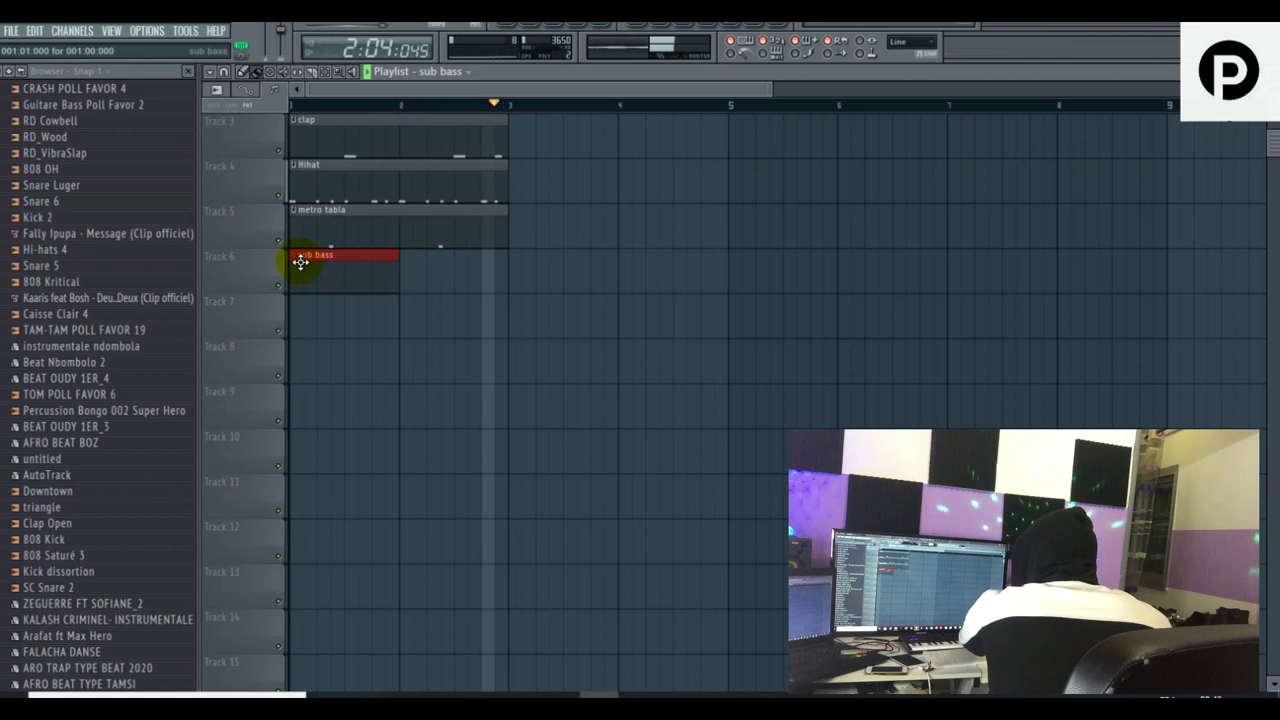
right_click(539, 274)
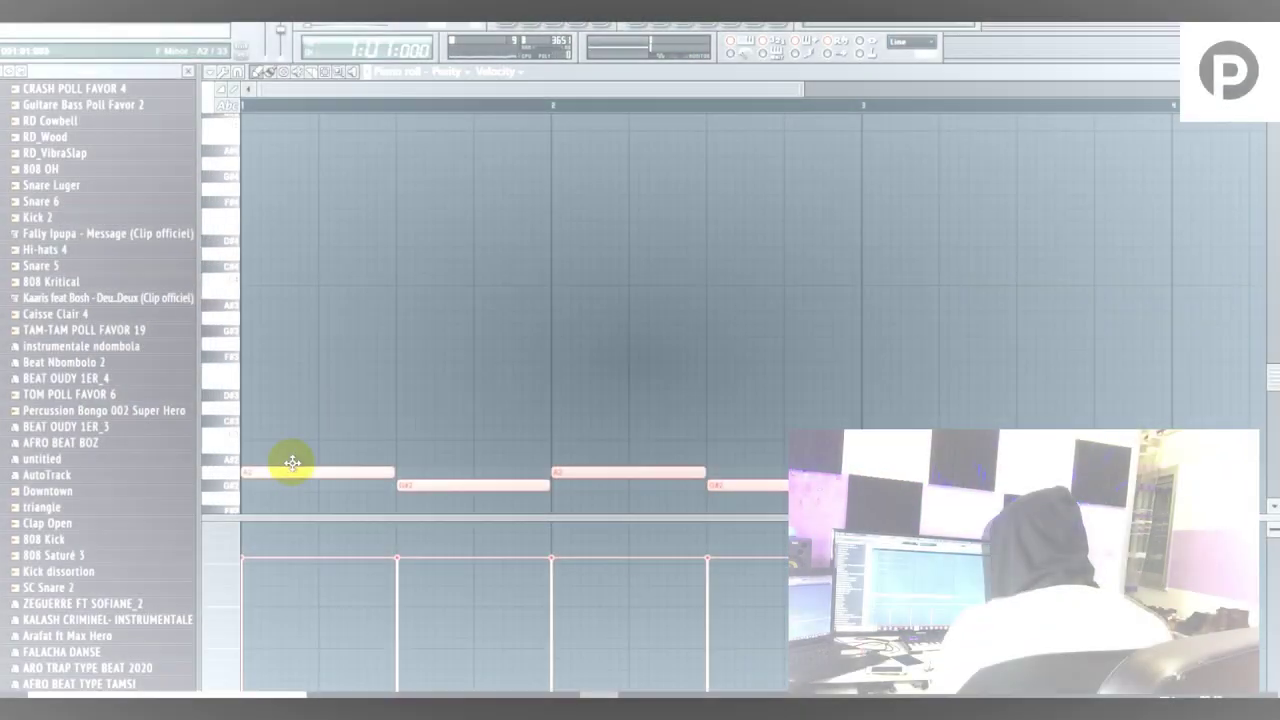
- Transpose the four half-bar sub bass notes down to alternate between F2 and E2, and use Purity's Detune 4 Fast Synth preset
mouse_move(292, 463)
left_mouse_down()
mouse_move(289, 452)
mouse_move(283, 520)
mouse_move(279, 477)
left_mouse_up()
key("space")
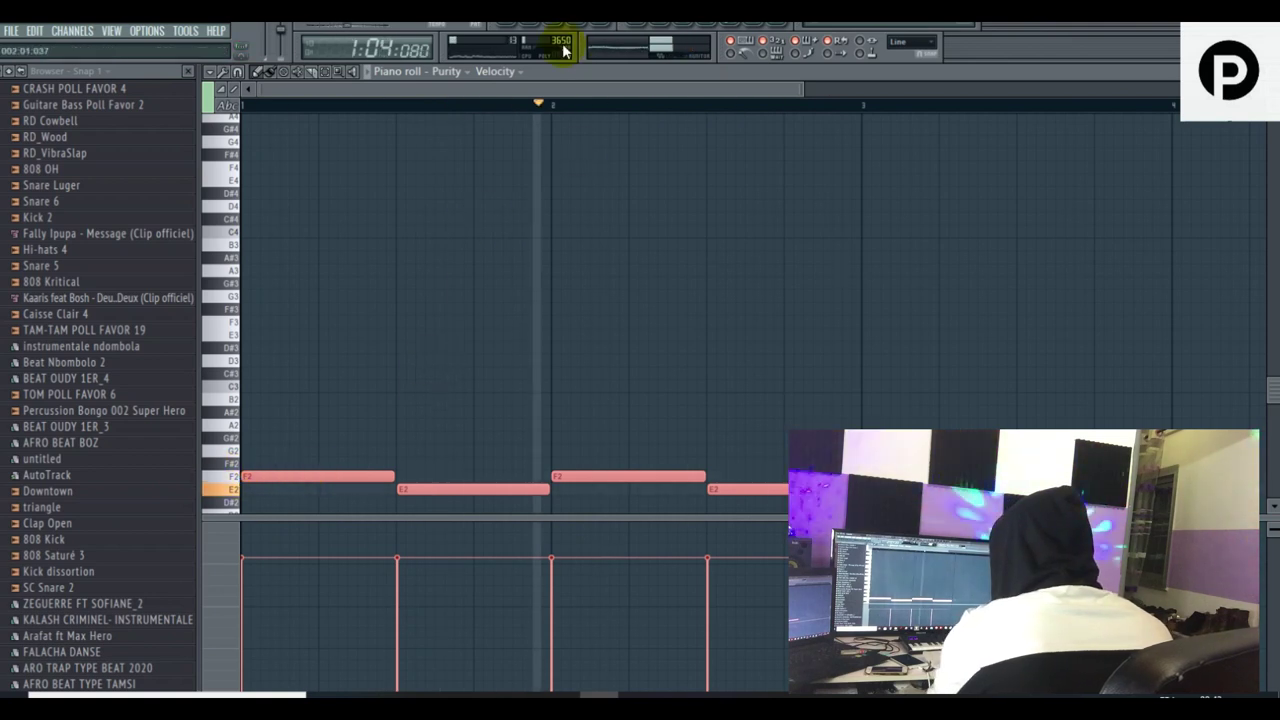
left_click(535, 29)
left_click(602, 362)
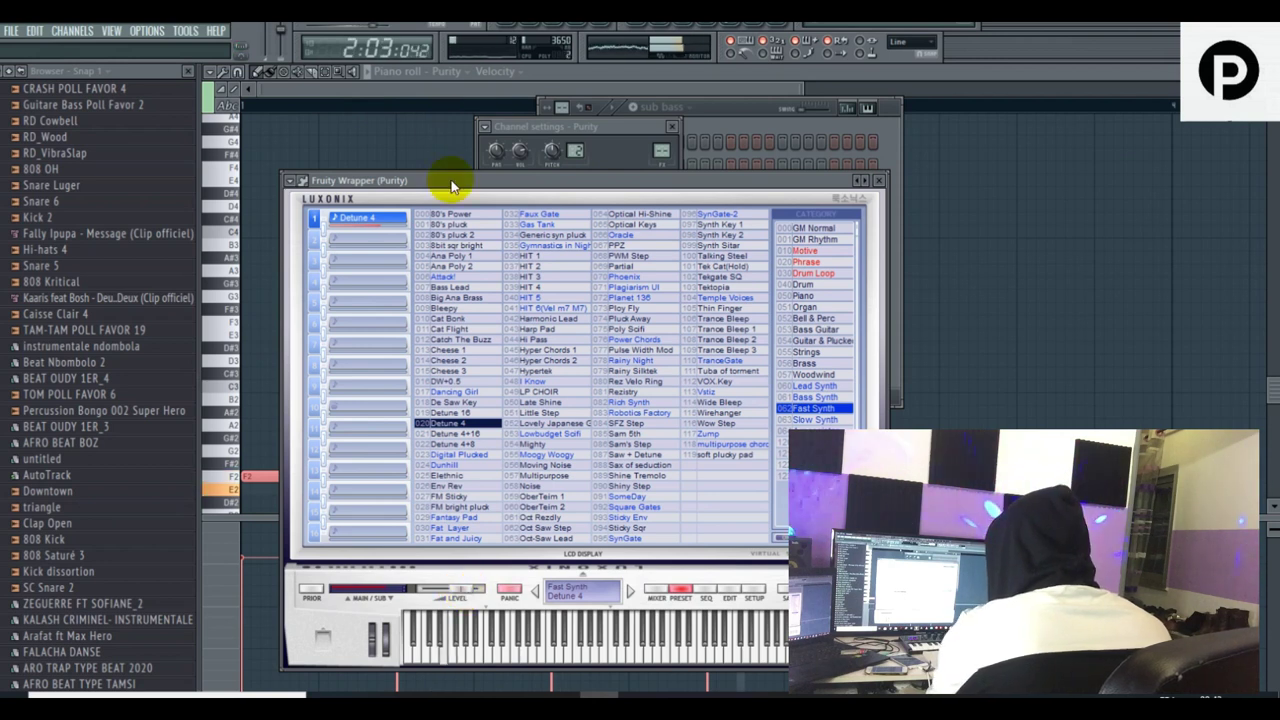
left_click(443, 97)
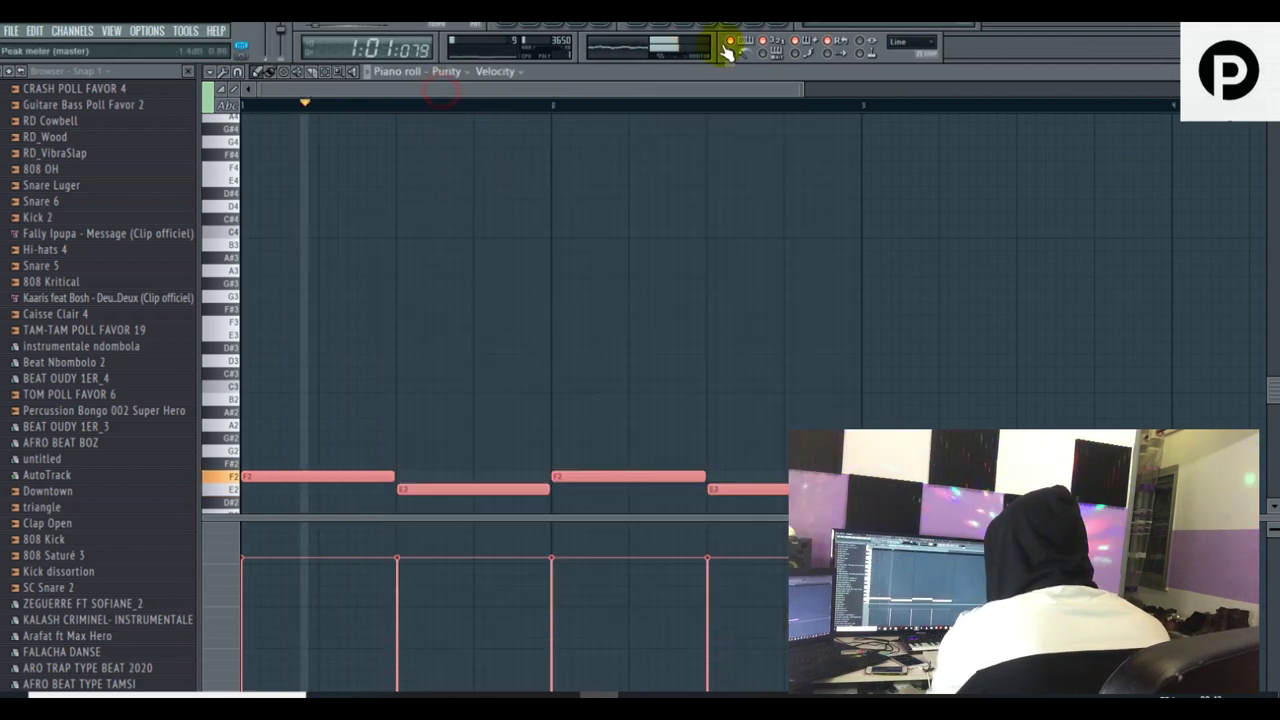
left_click(516, 32)
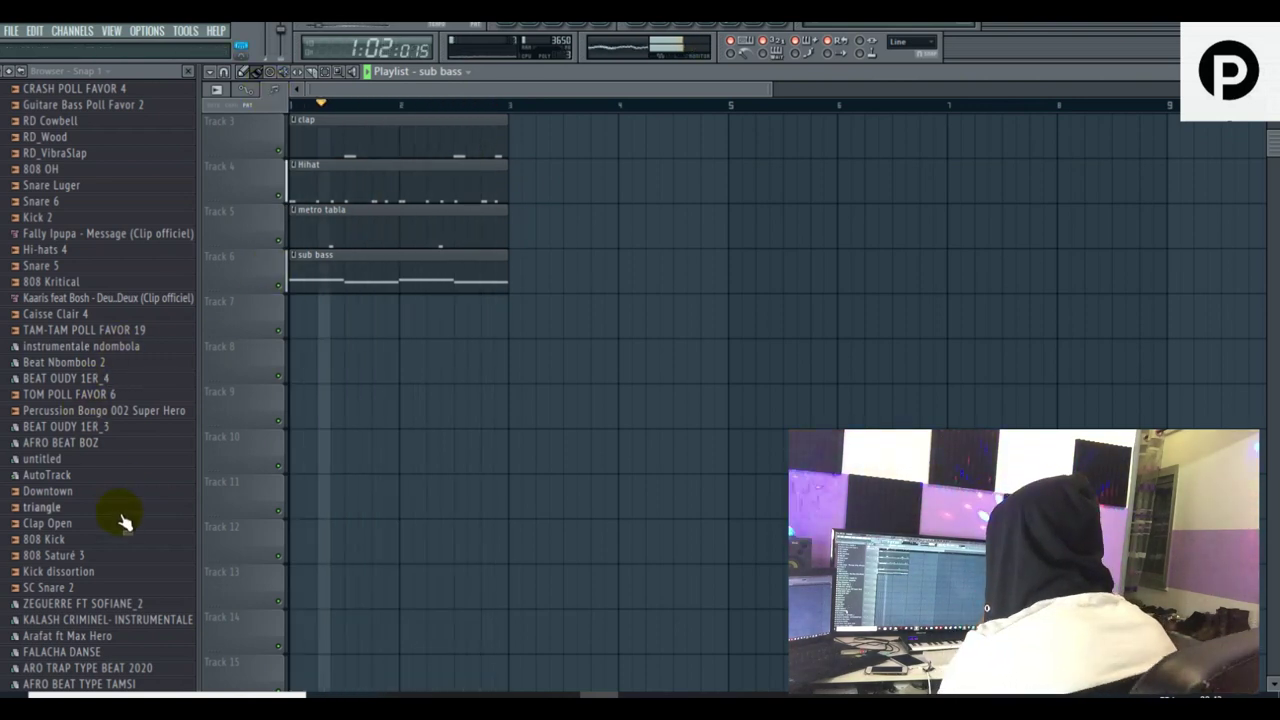
- Audition the Kick distortion sample from the browser and load it into a new channel
left_click(88, 573)
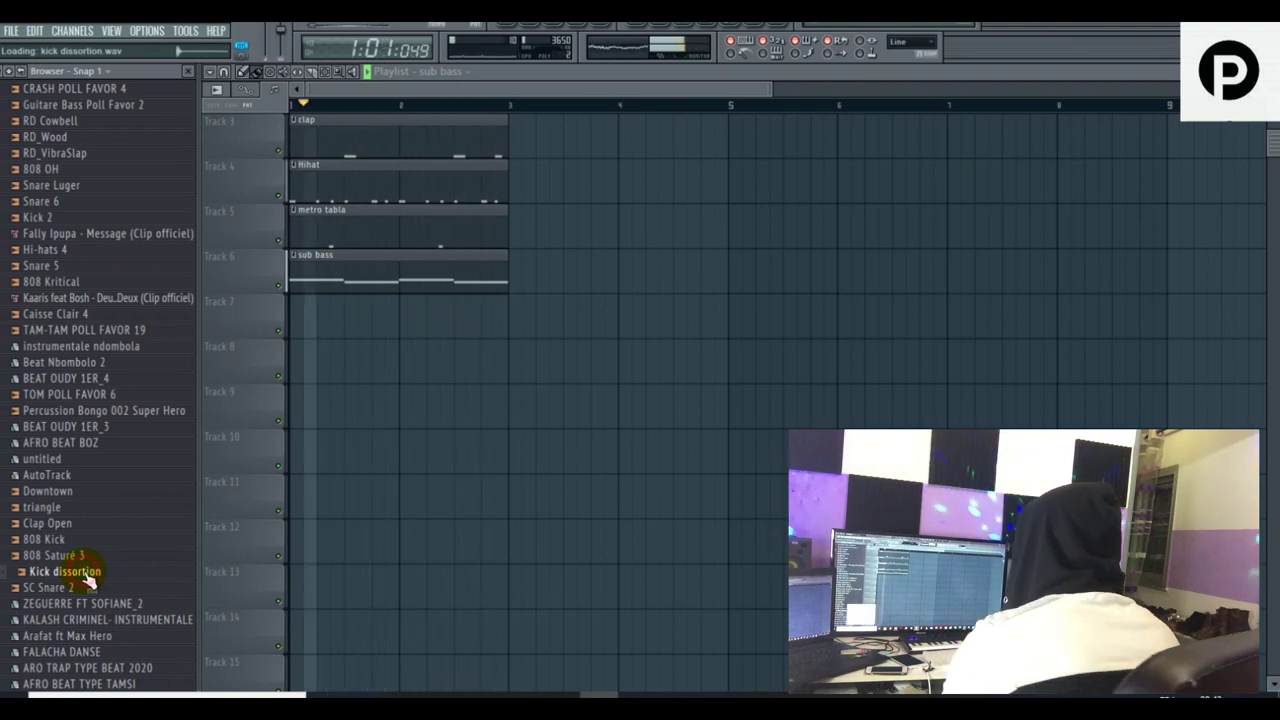
right_click(88, 574)
left_click(148, 545)
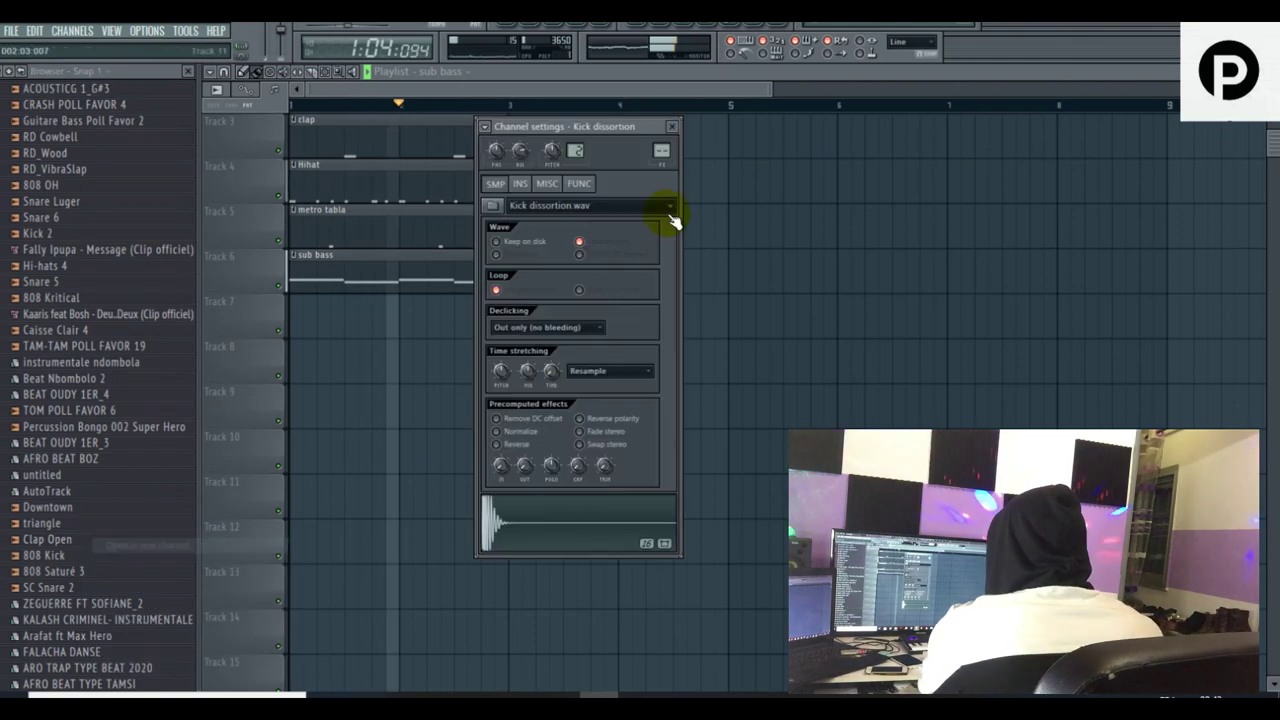
- Create a new pattern named "kICK" and place it at the start of track 7 in the playlist
left_click(538, 28)
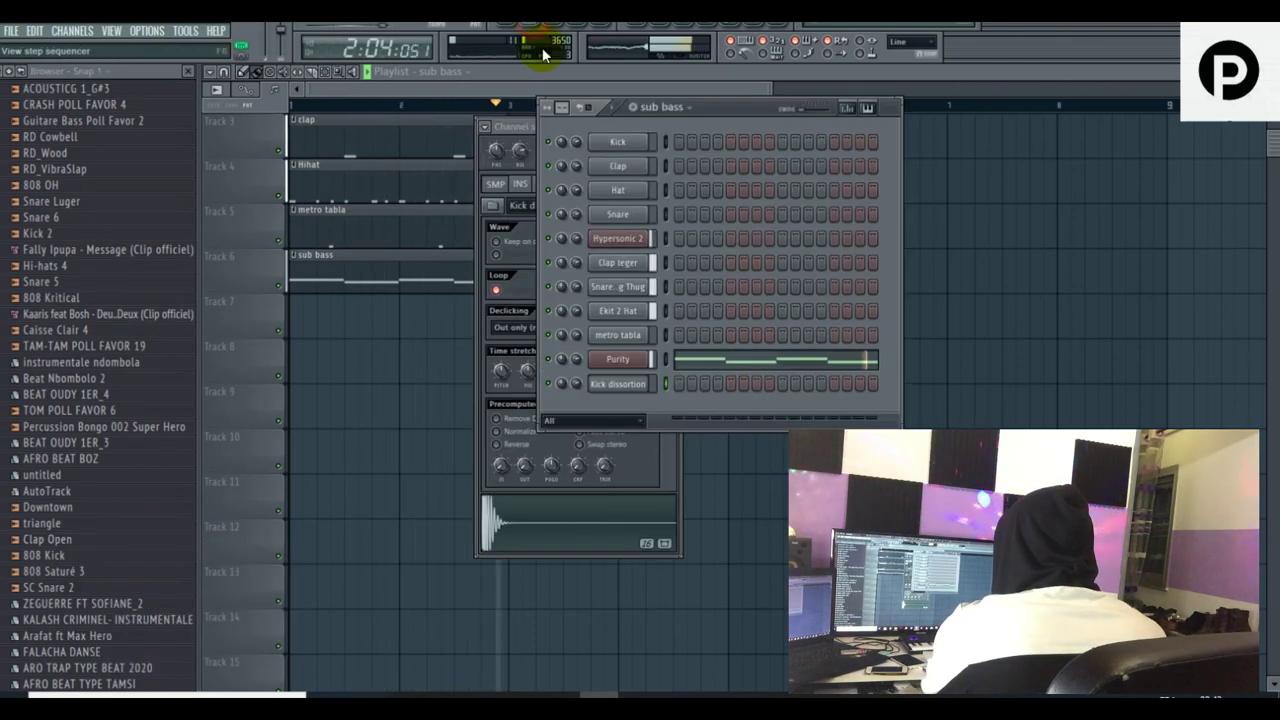
left_click(635, 106)
type("k")
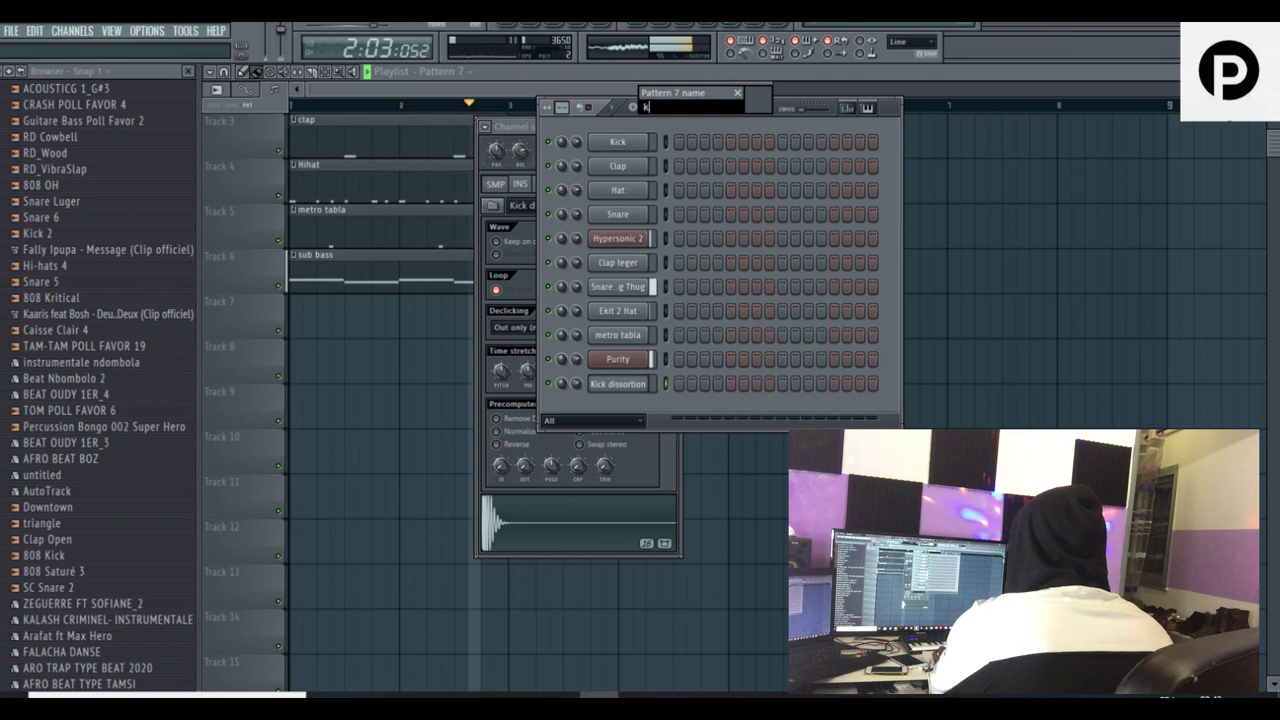
key("Return")
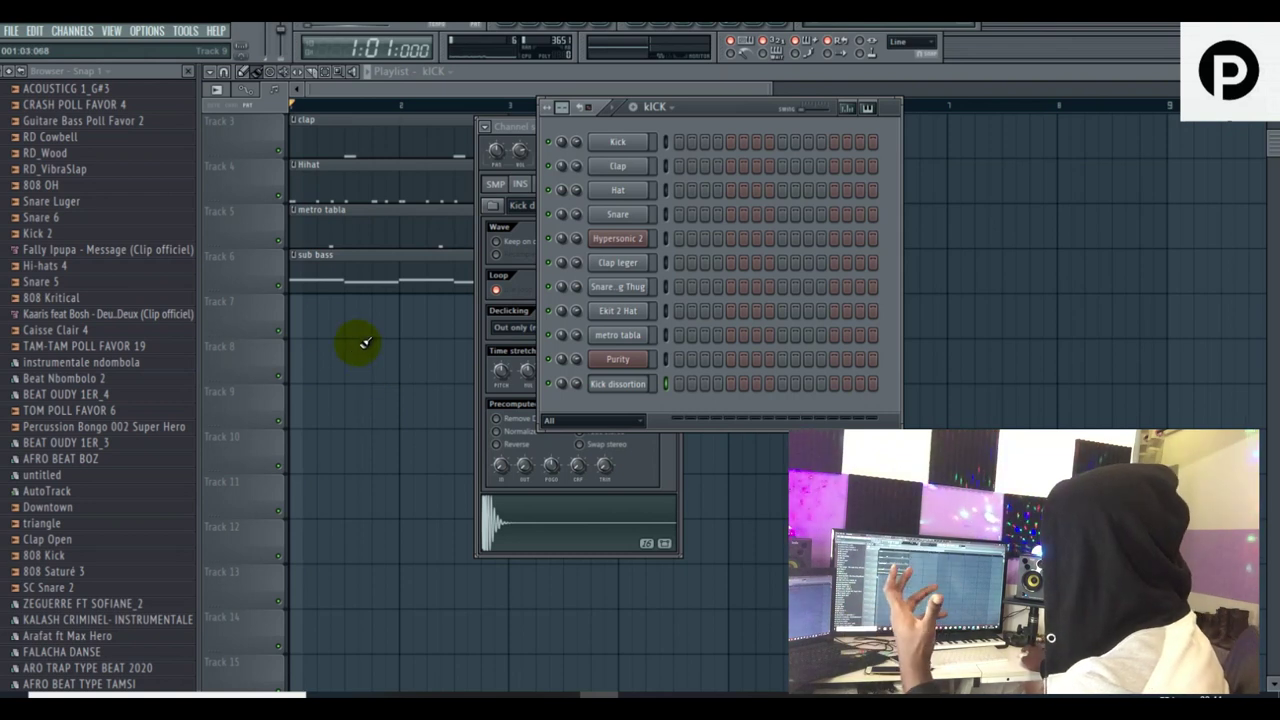
key("F12")
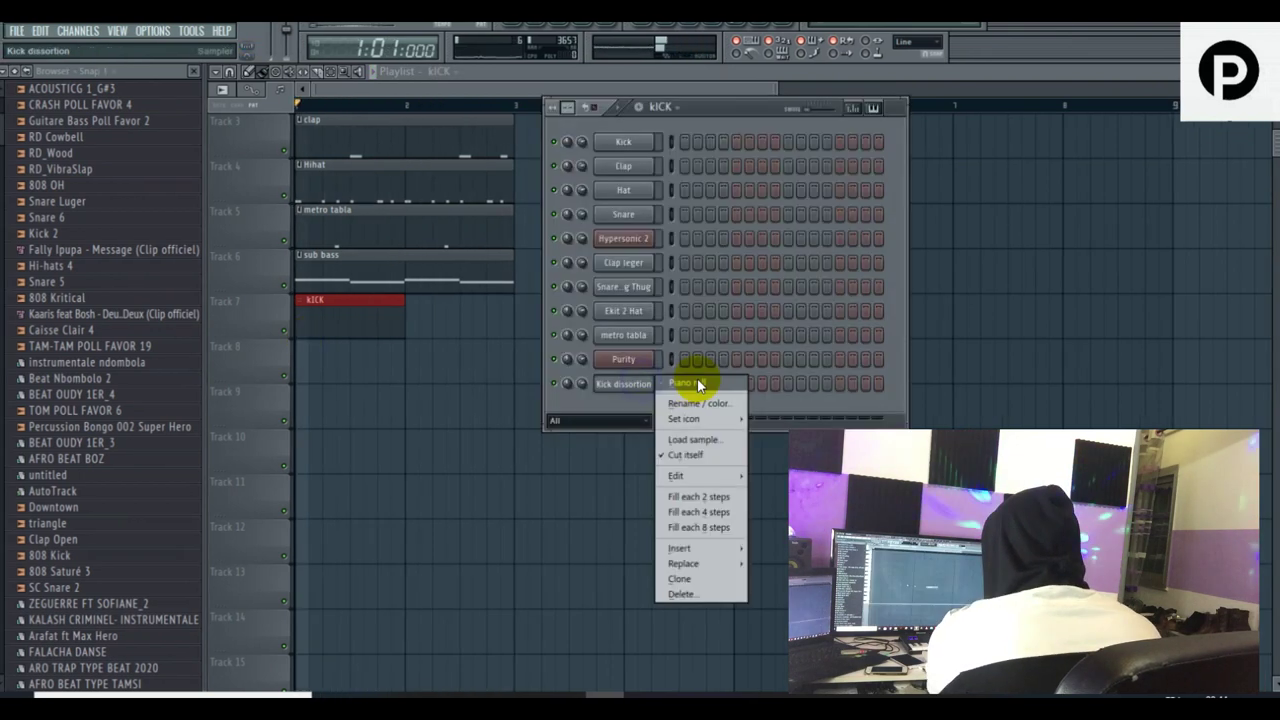
- In the Kick distortion piano roll, place short C5 notes at the start of bar 1 and halfway through beats 1 and 2
left_click(700, 380)
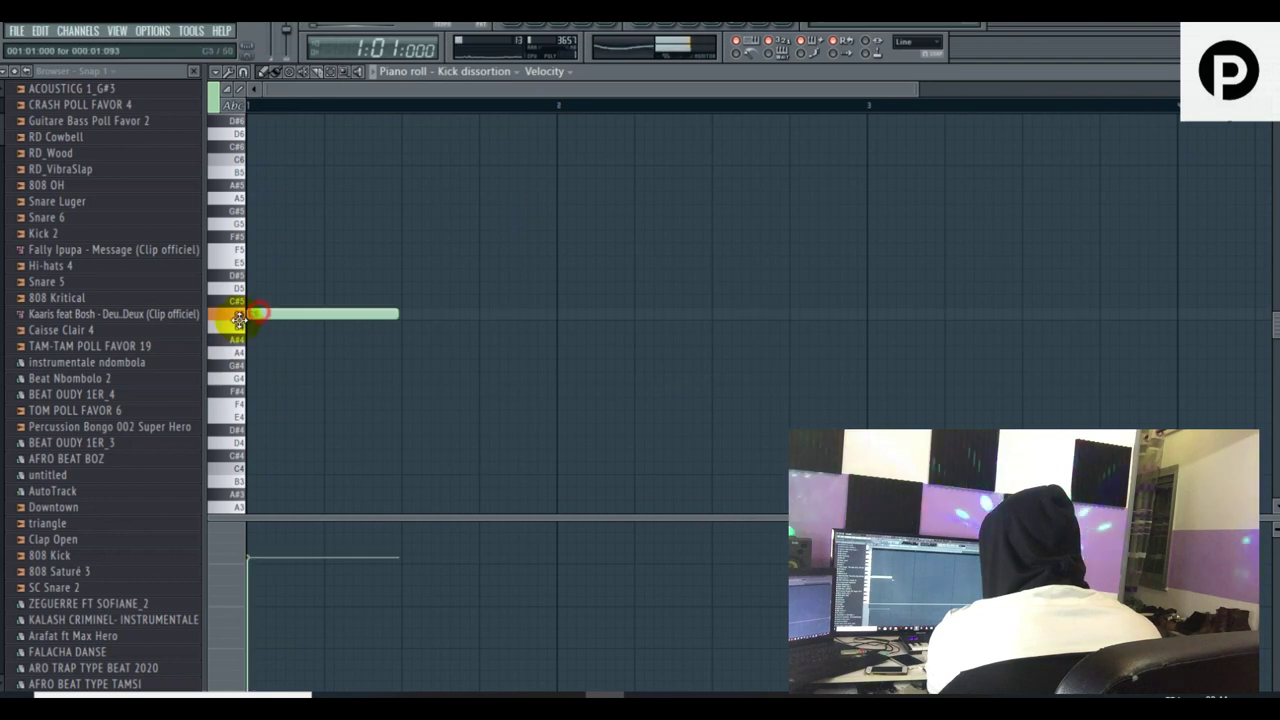
key("space")
left_click(296, 305)
mouse_move(297, 305)
left_mouse_down()
mouse_move(306, 323)
mouse_move(289, 331)
mouse_move(289, 314)
left_mouse_up()
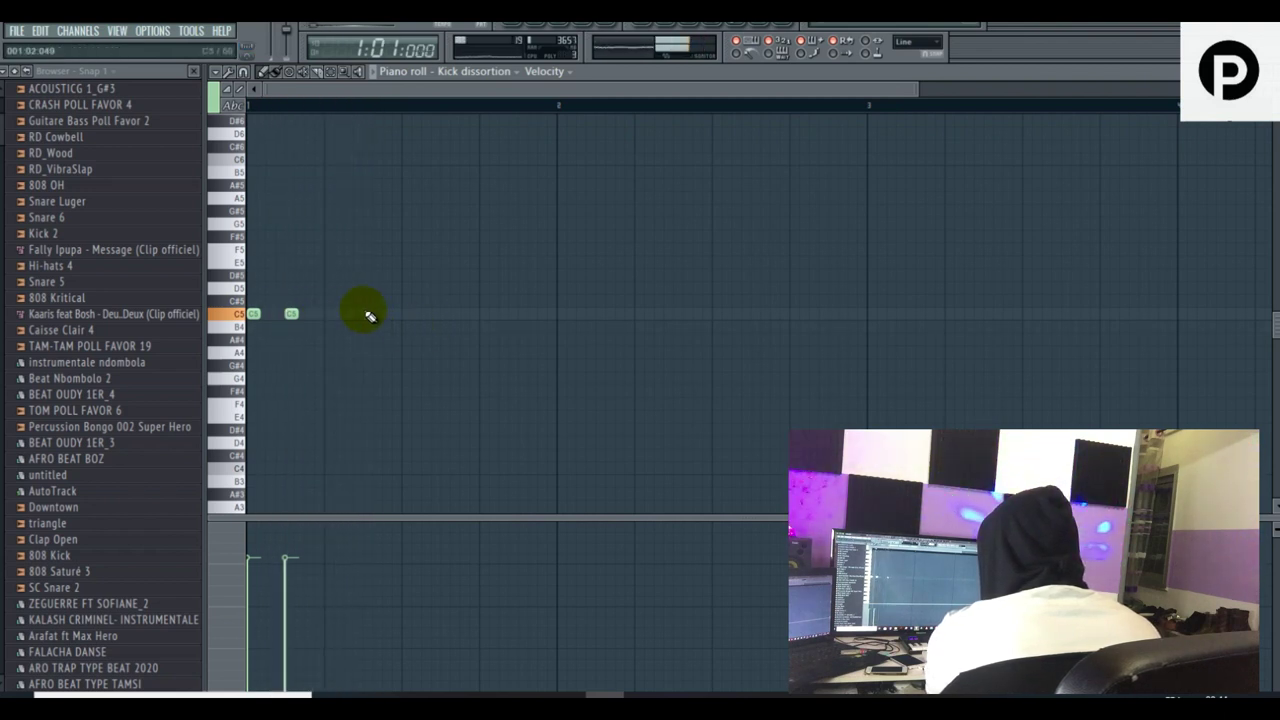
key("space")
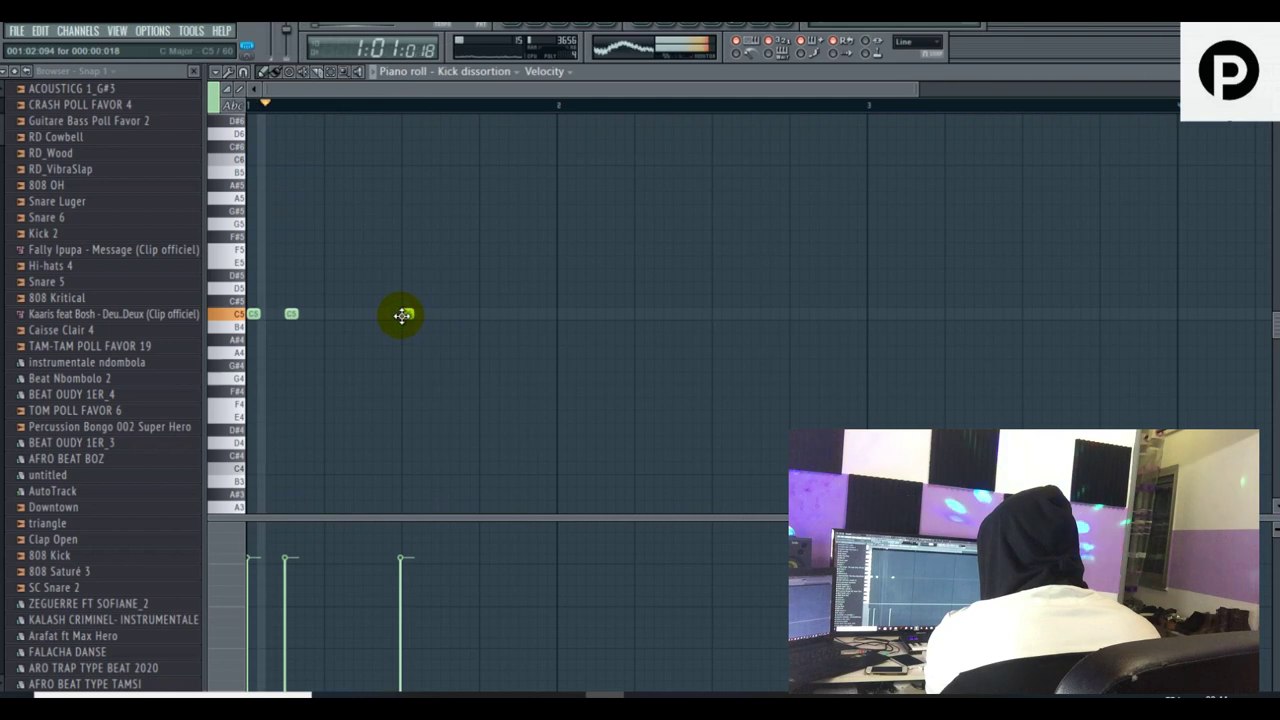
left_click_drag(360, 316, 367, 317)
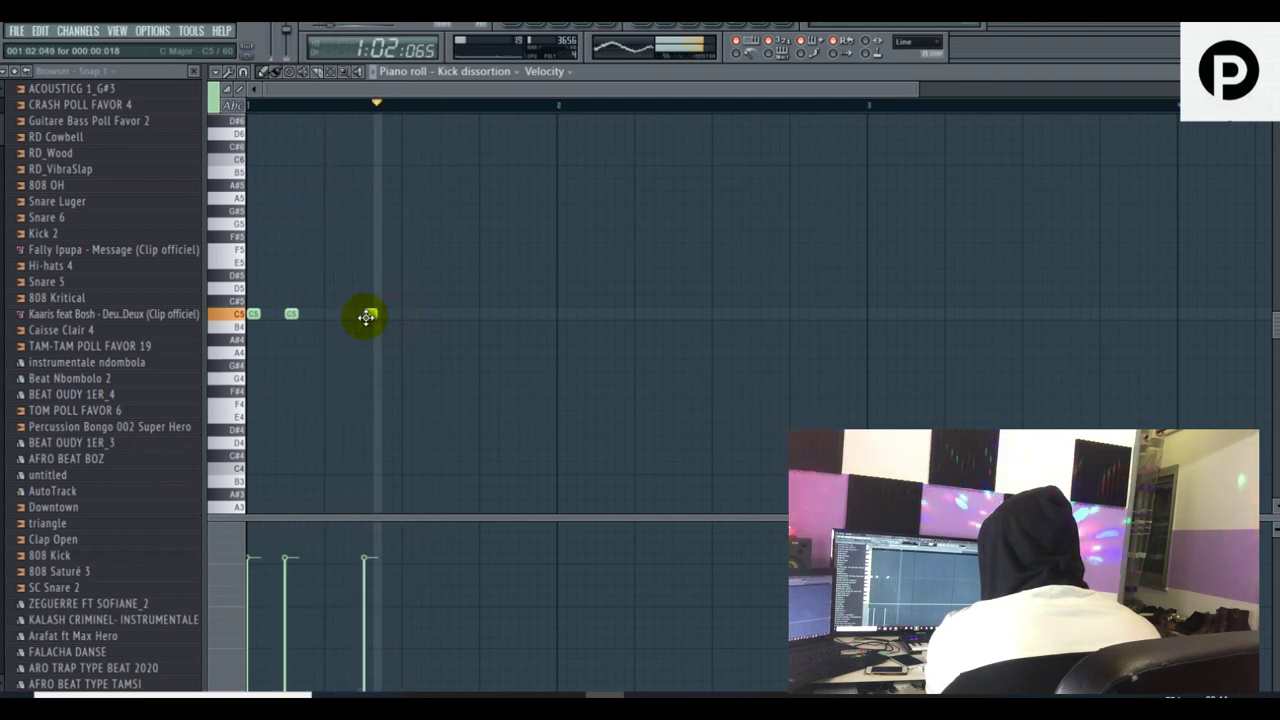
key("space")
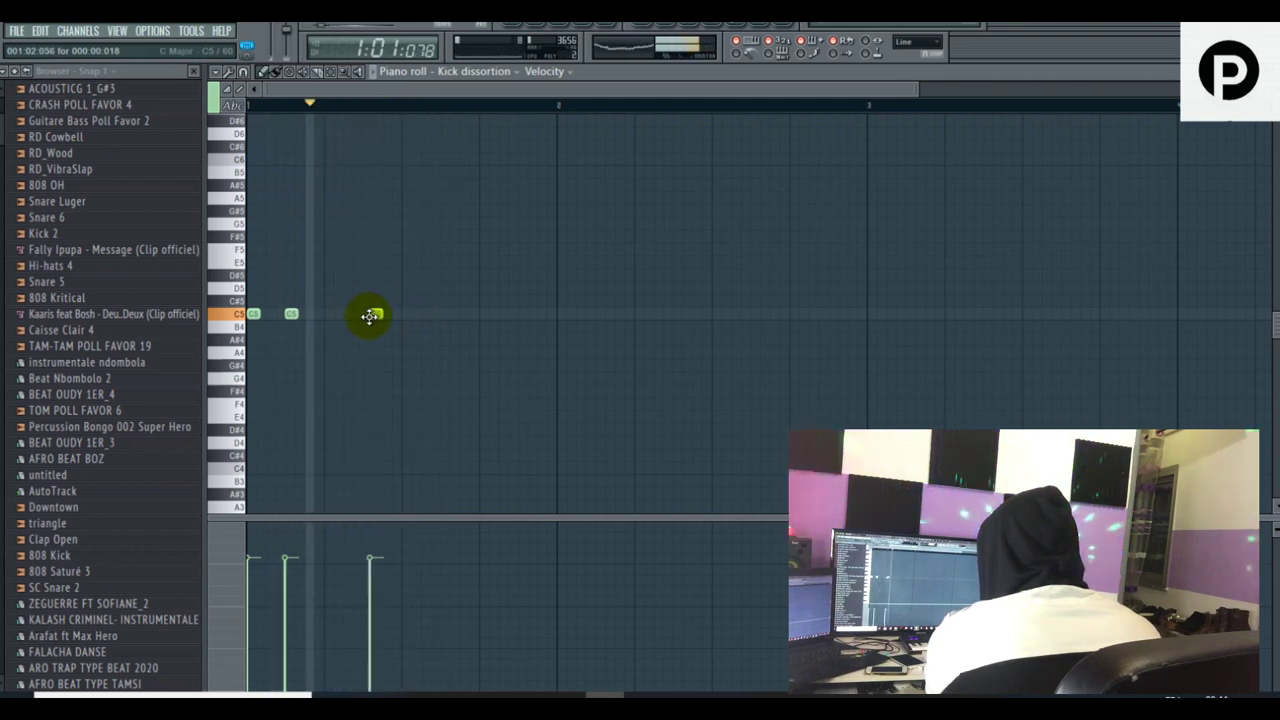
key("space")
key("space")
- Add C5 kicks on bar 1 beat 4, bar 2 beat 2 and halfway through bar 2 beat 3, removing the one on bar 2 beat 1
left_click_drag(441, 318, 486, 312)
key("space")
key("space")
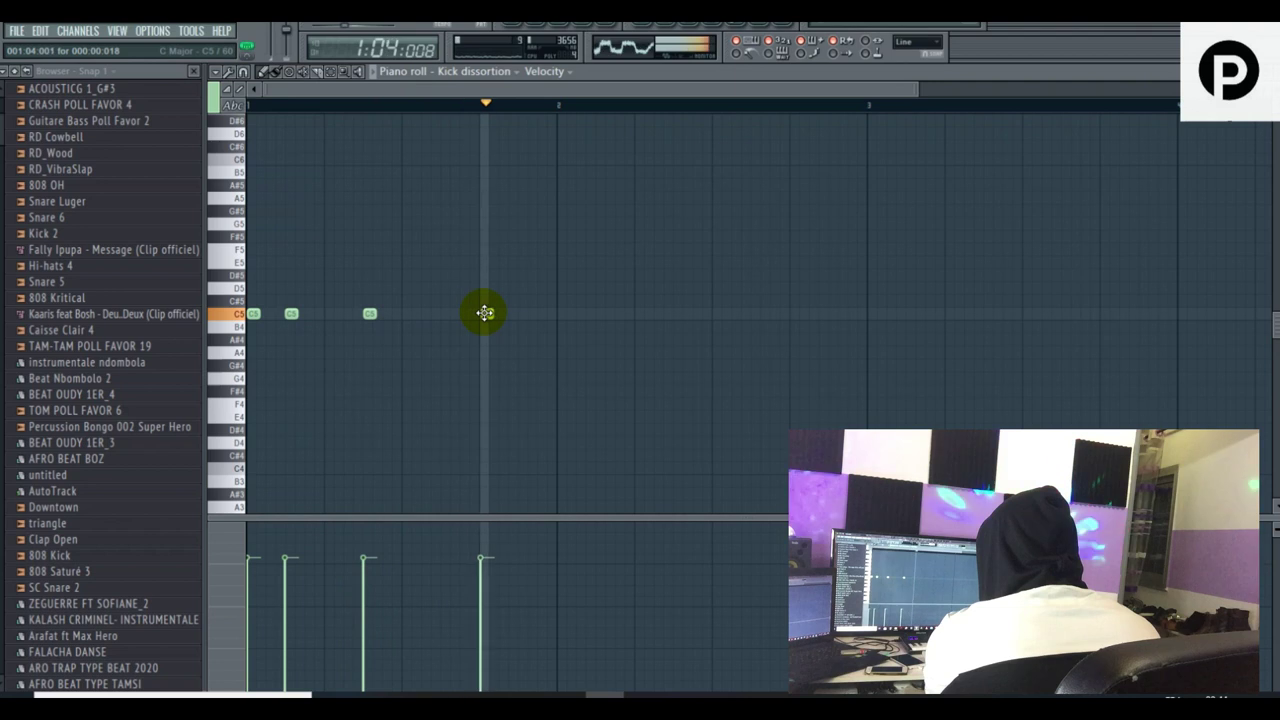
left_click(562, 313)
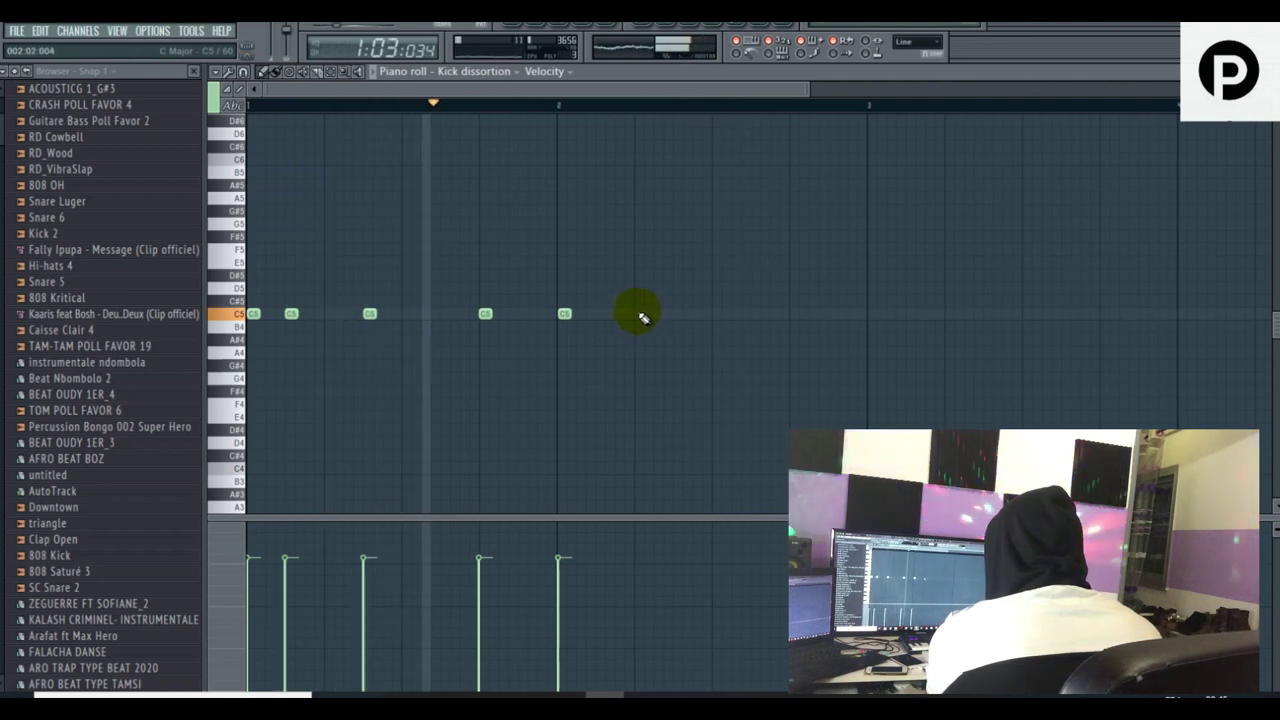
right_click(564, 314)
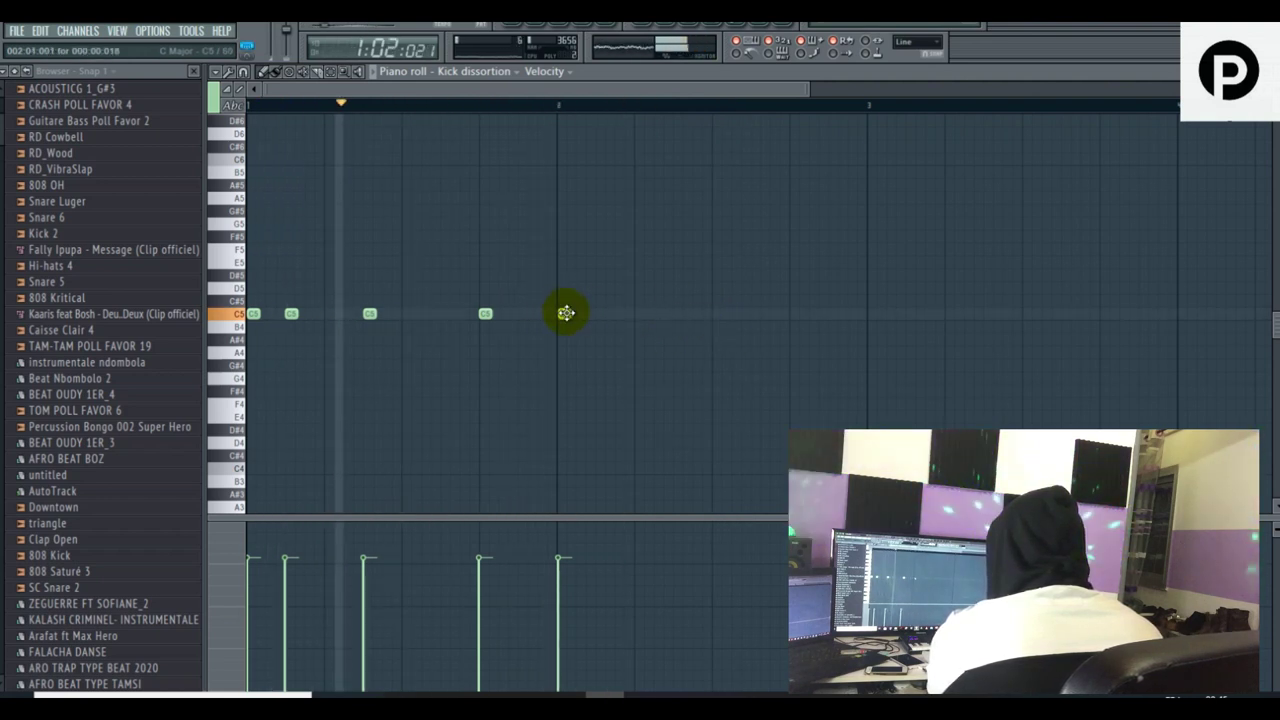
left_click(641, 314)
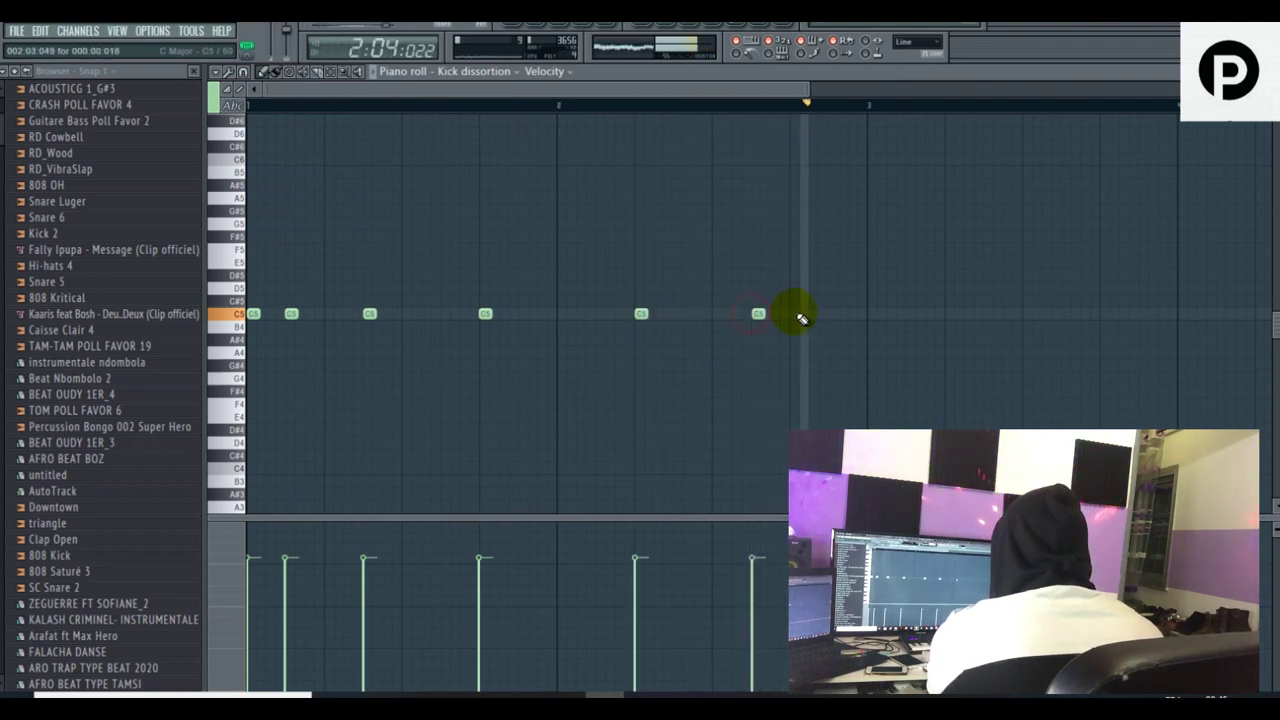
- Select the two-bar clips on tracks 1 to 7 in the playlist and duplicate them to start at bar 3
left_click(519, 33)
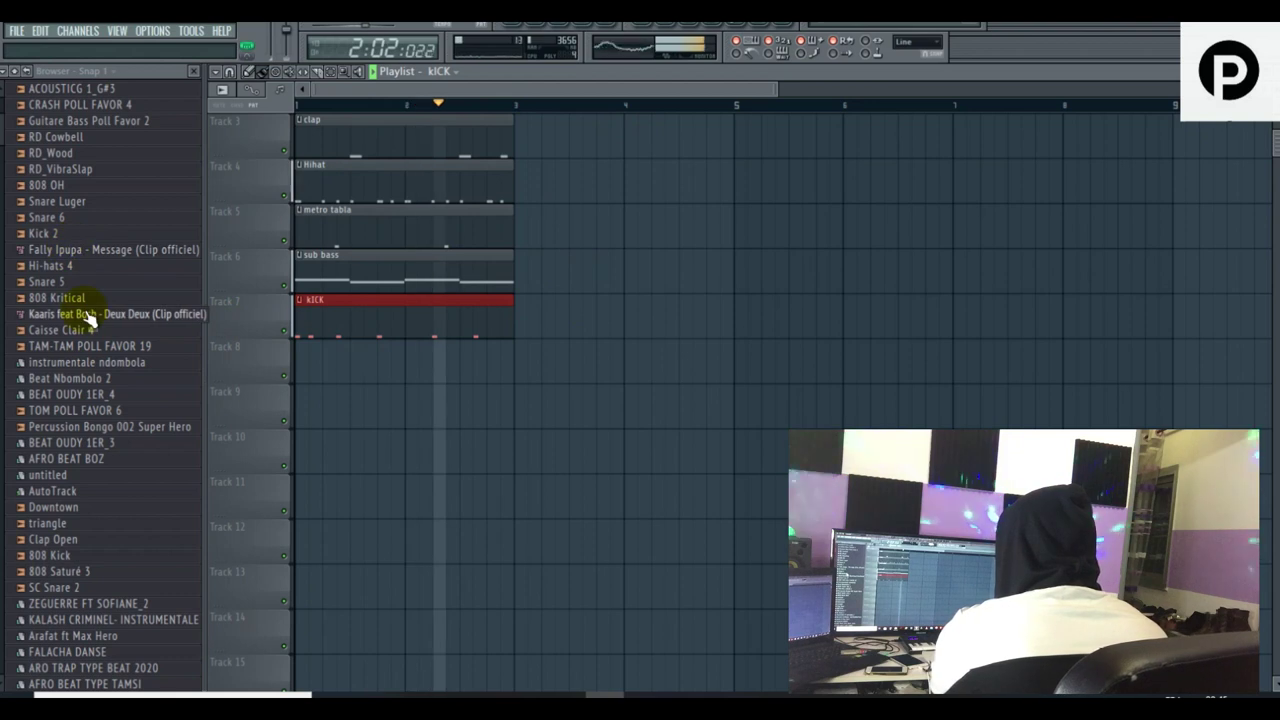
left_click(606, 236)
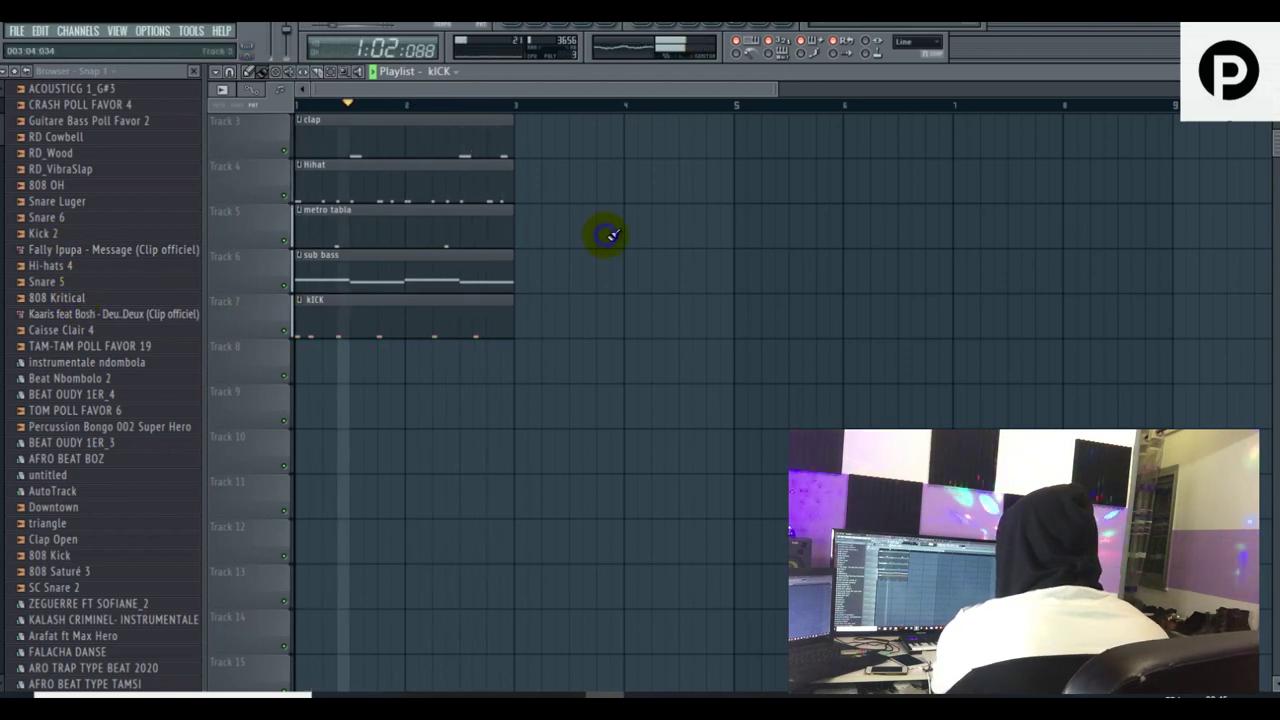
scroll(477, 186, "up", 2)
left_click(329, 73)
left_click_drag(331, 146, 473, 496)
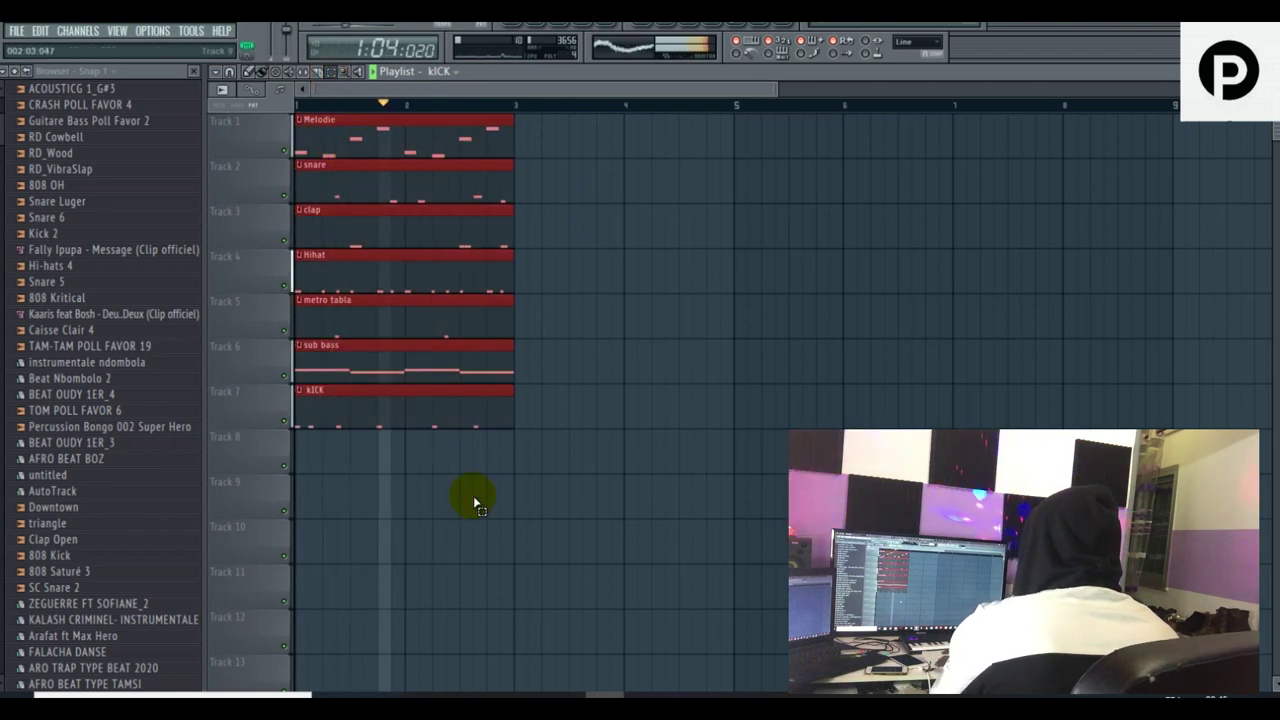
key("ctrl+b")
left_click(261, 73)
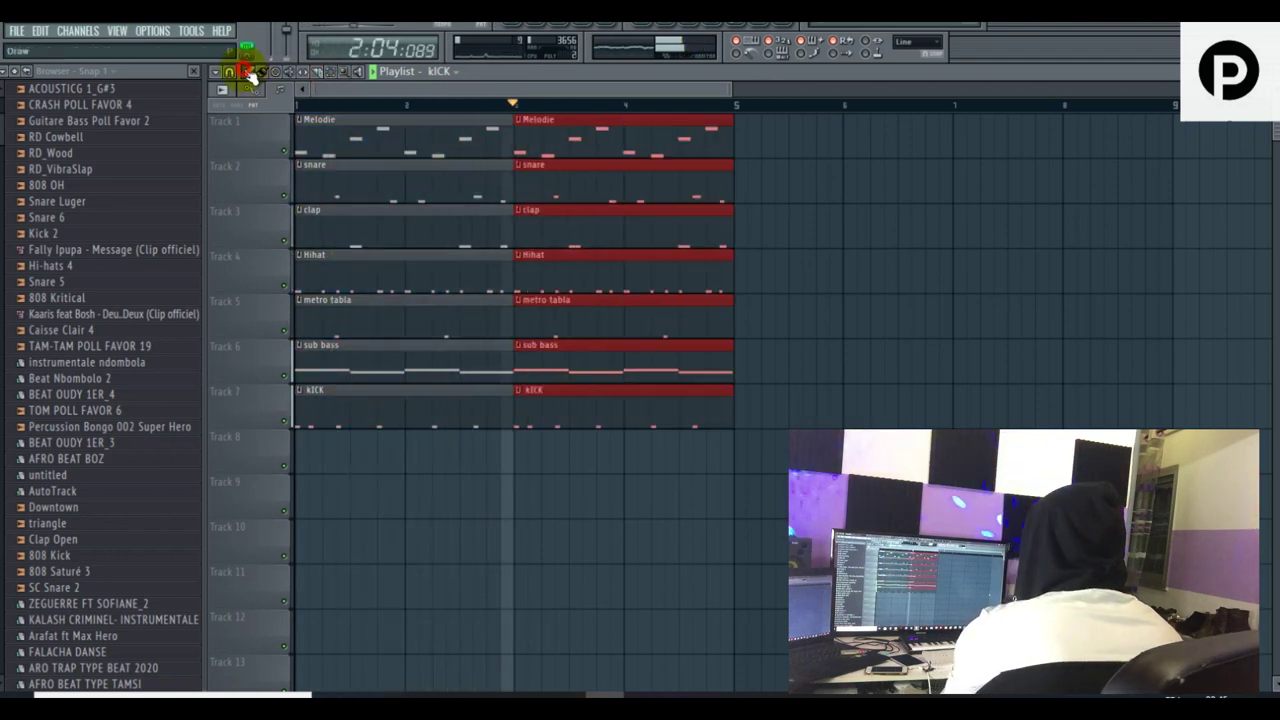
left_click(1171, 414)
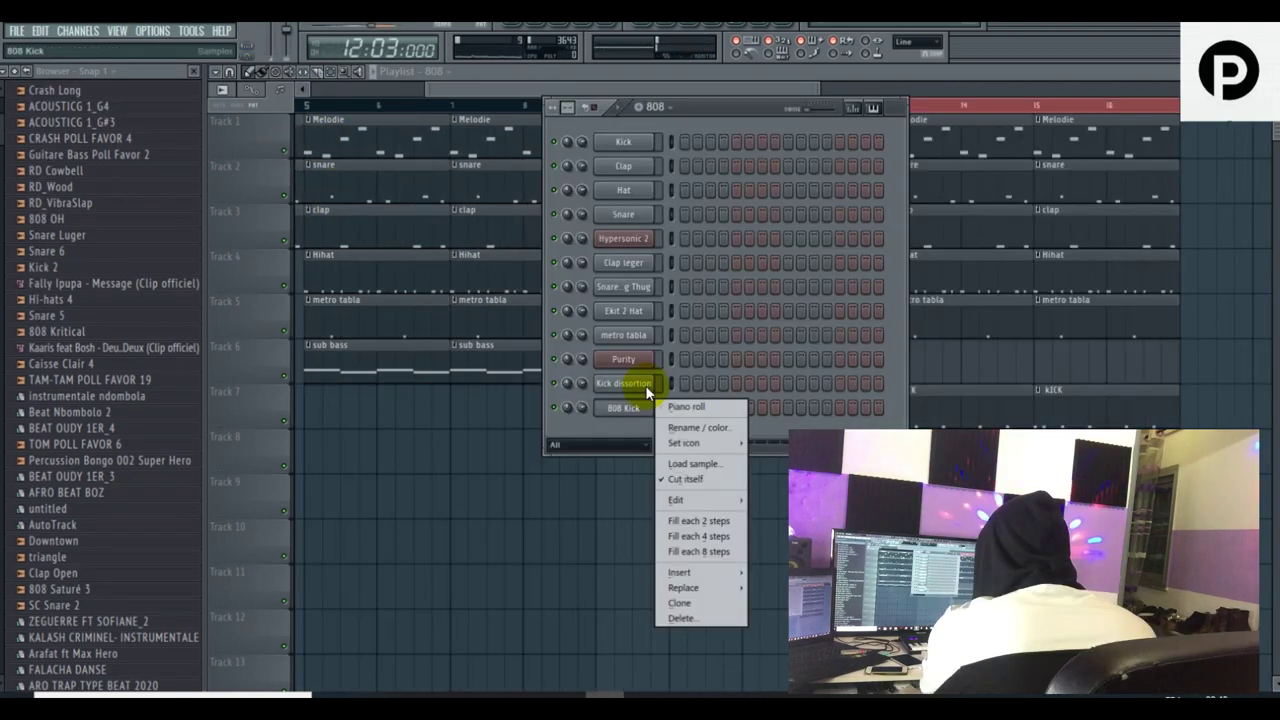
- Open the 808 Kick channel's piano roll and place a short C6 note at the start of bar 1
left_click(643, 390)
right_click(649, 380)
left_click(635, 412)
right_click(635, 412)
left_click(672, 407)
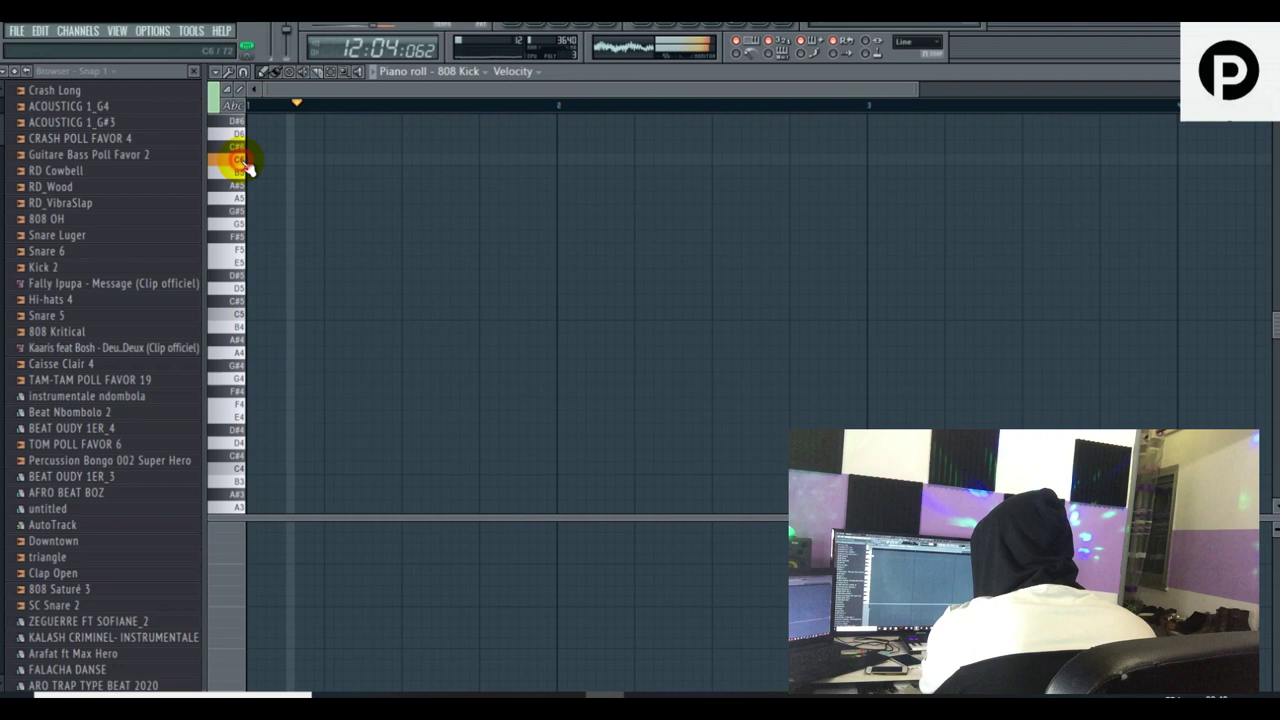
key("space")
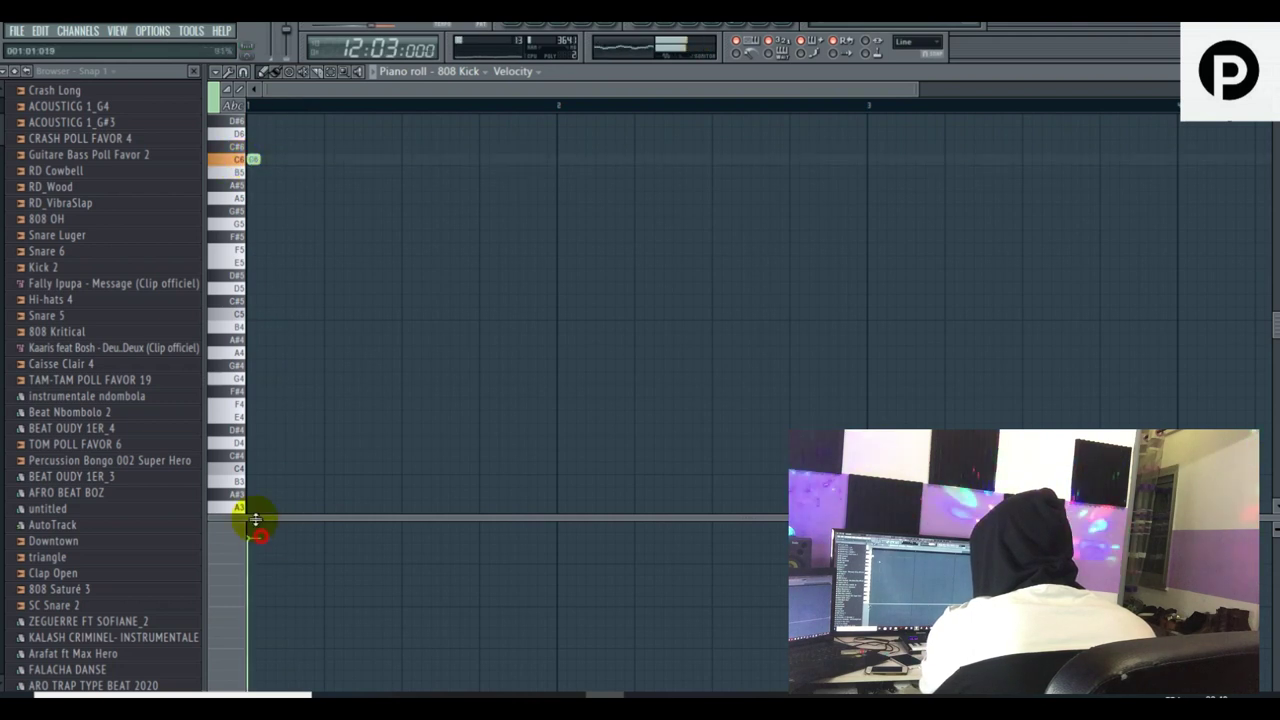
- Add a slide note after the opening note and move it down to E5, with a short C5 note on beat 2
double_click(279, 187)
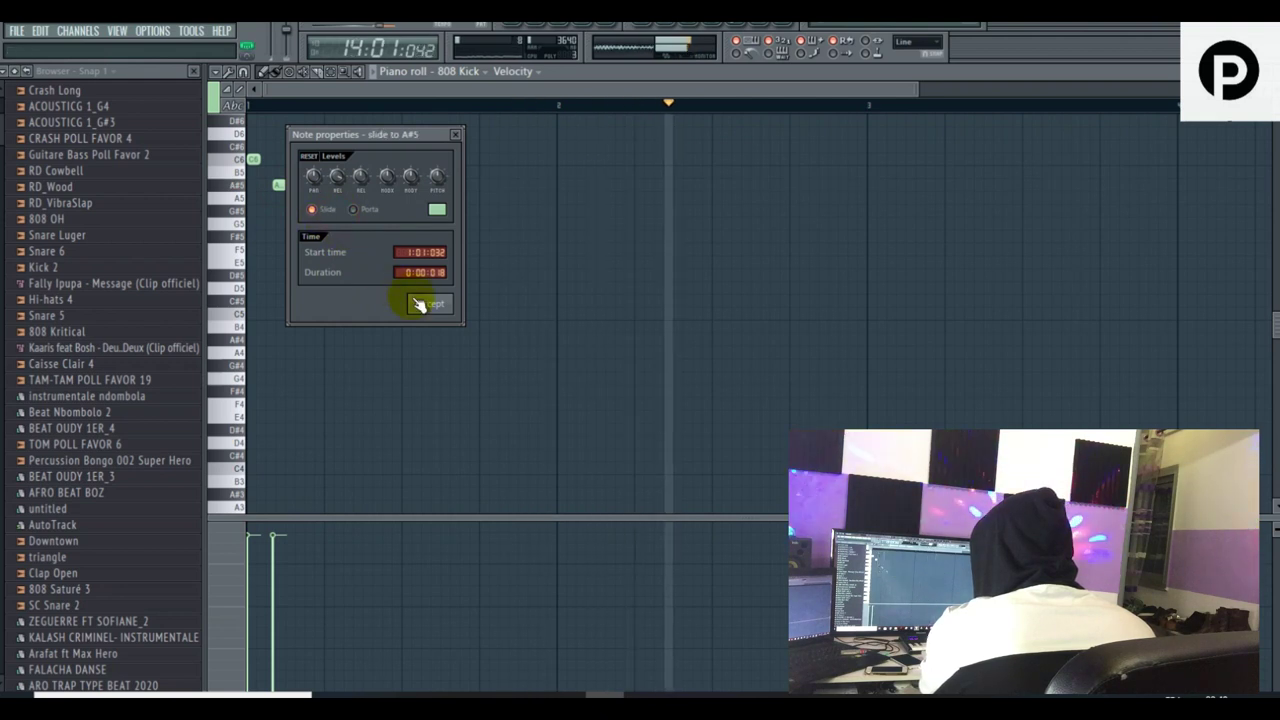
left_click(421, 301)
left_click(297, 225)
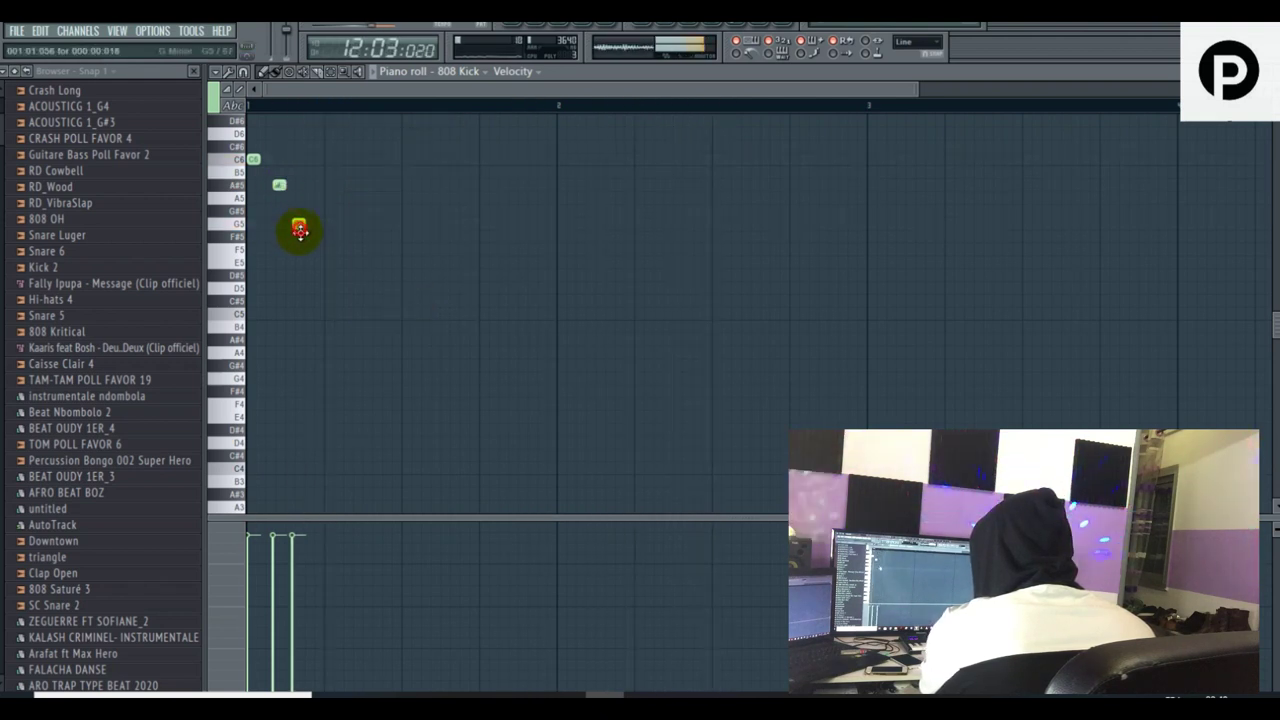
left_click_drag(329, 261, 330, 262)
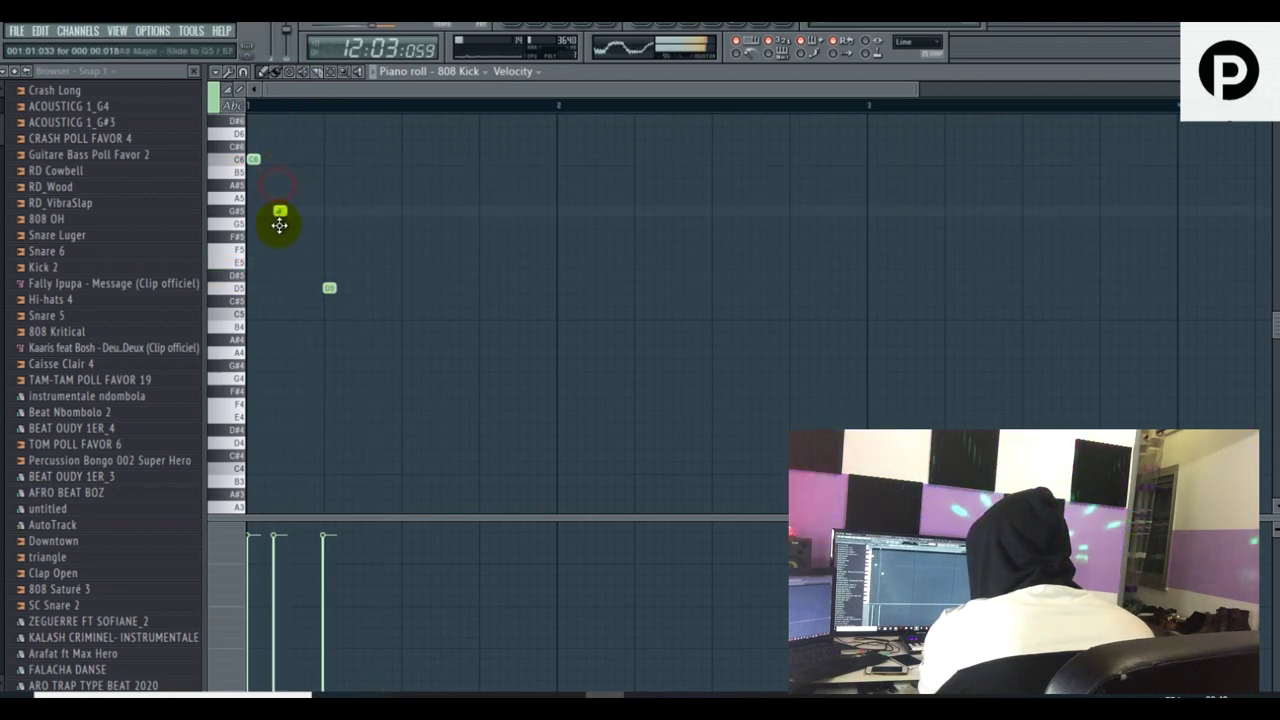
left_click_drag(279, 224, 279, 233)
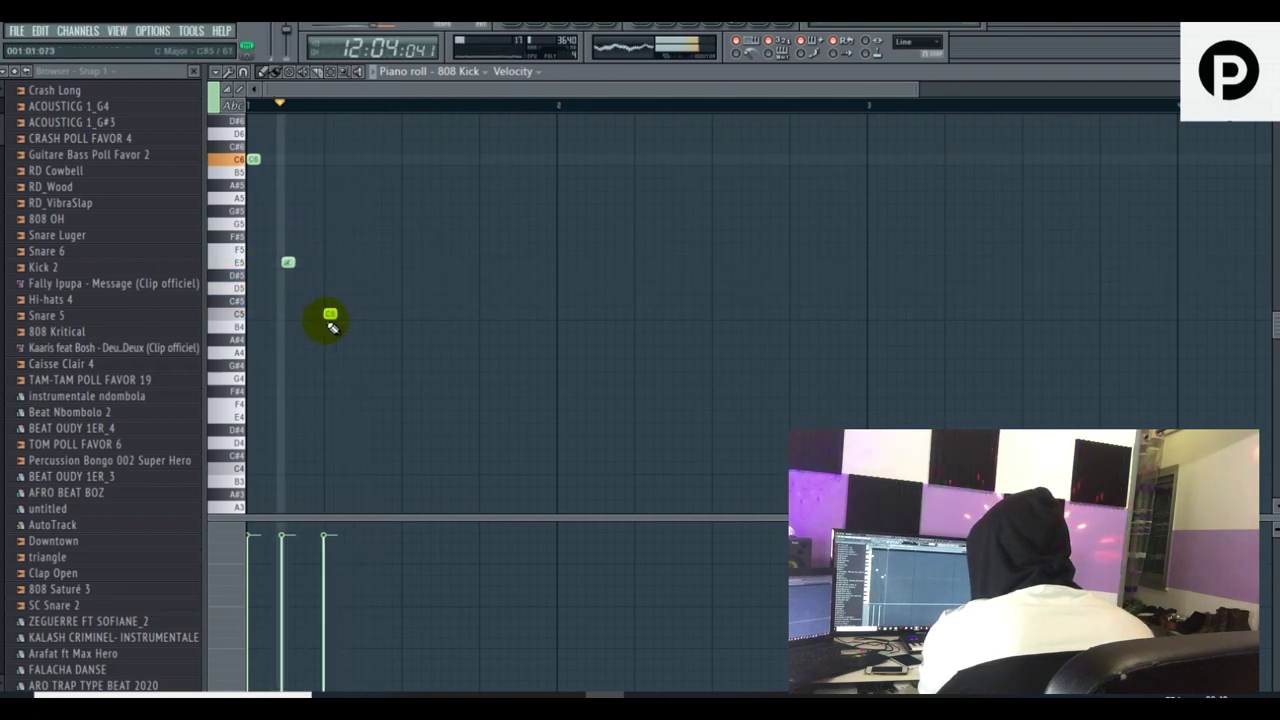
key("space")
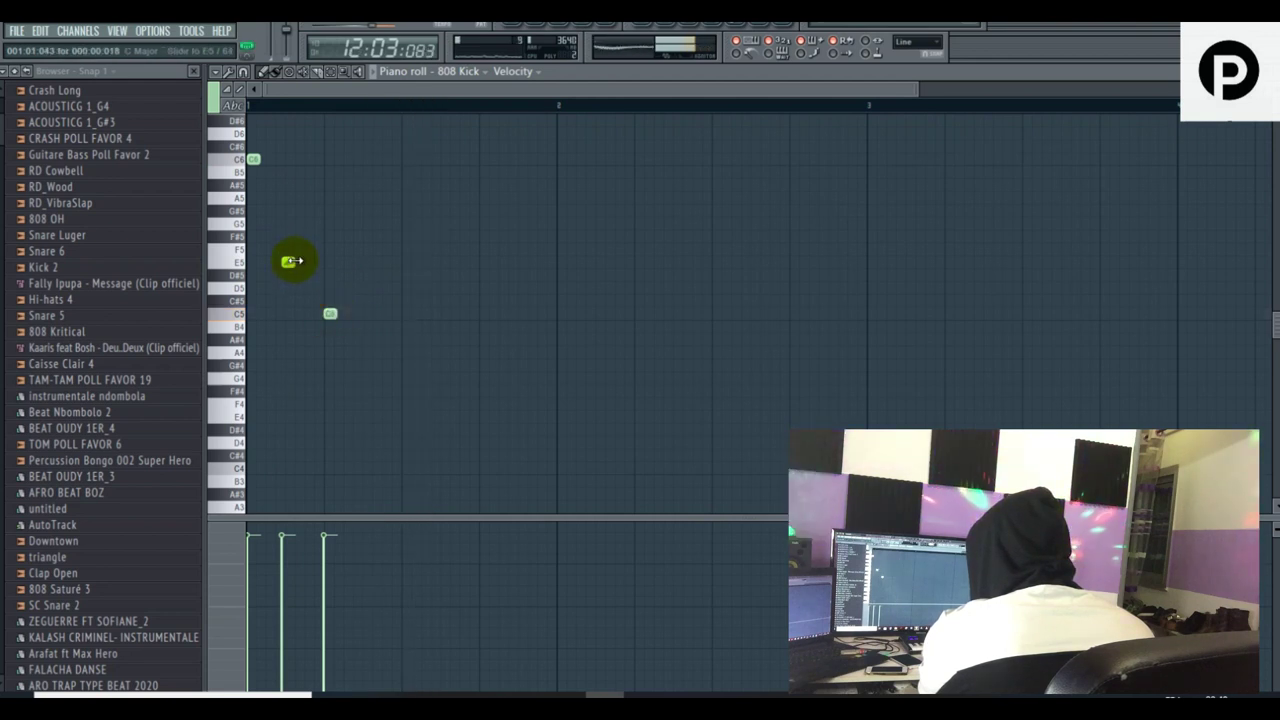
- Lower the opening note to A#5, add a short C#6 note after it, and delay the E5 slide note slightly
key("space")
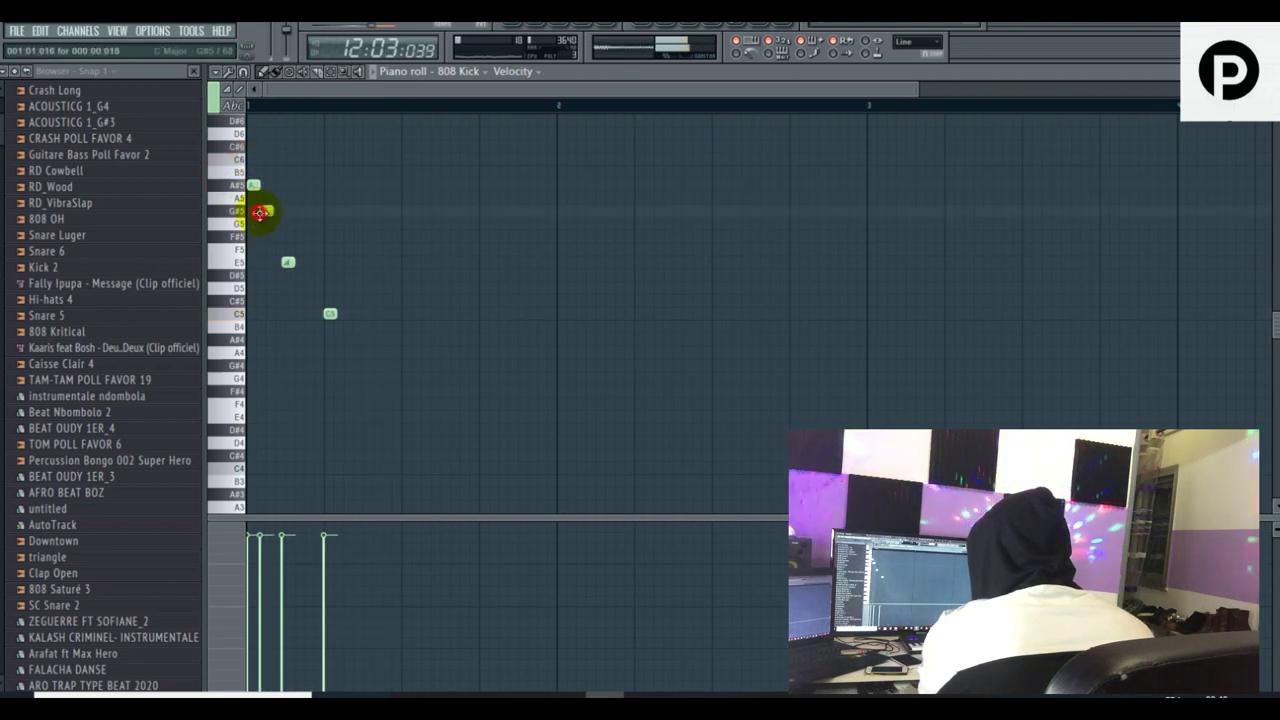
left_click(289, 260)
left_click(274, 145)
left_click(268, 185)
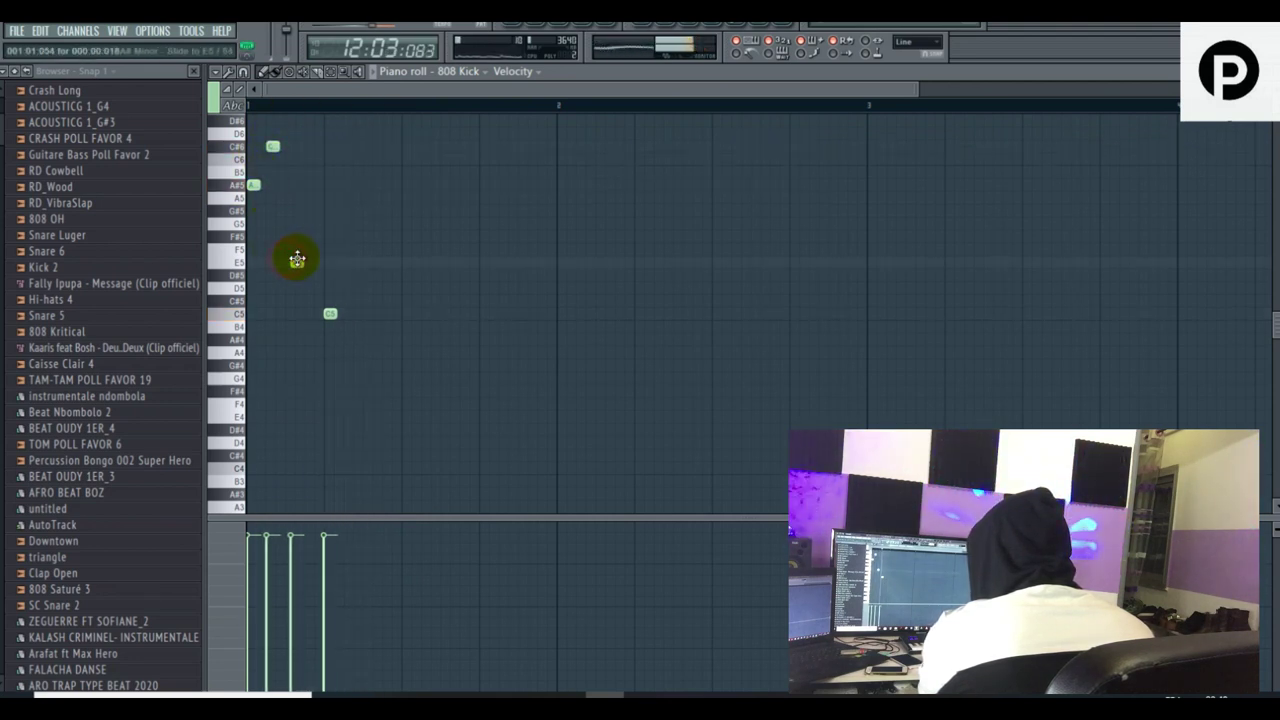
- Try the beat 2 note on A4 and B4, and replace it with a longer C5 note
left_click(331, 314)
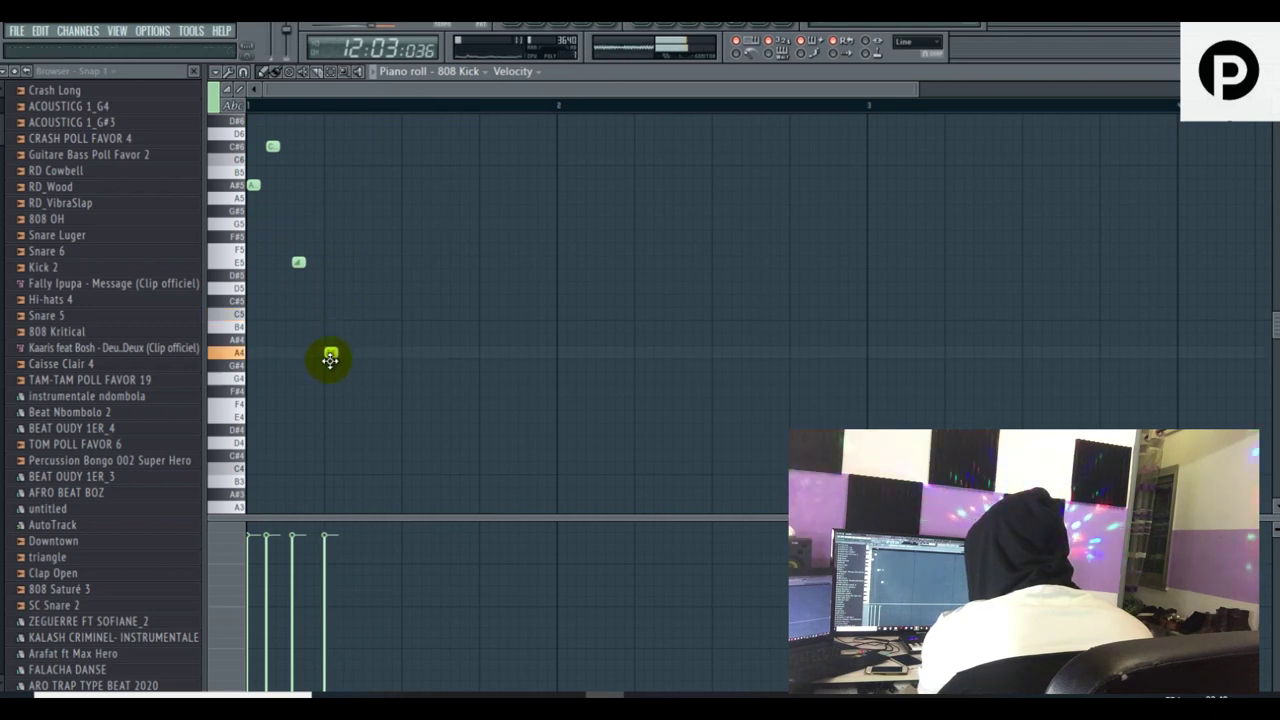
right_click(330, 352)
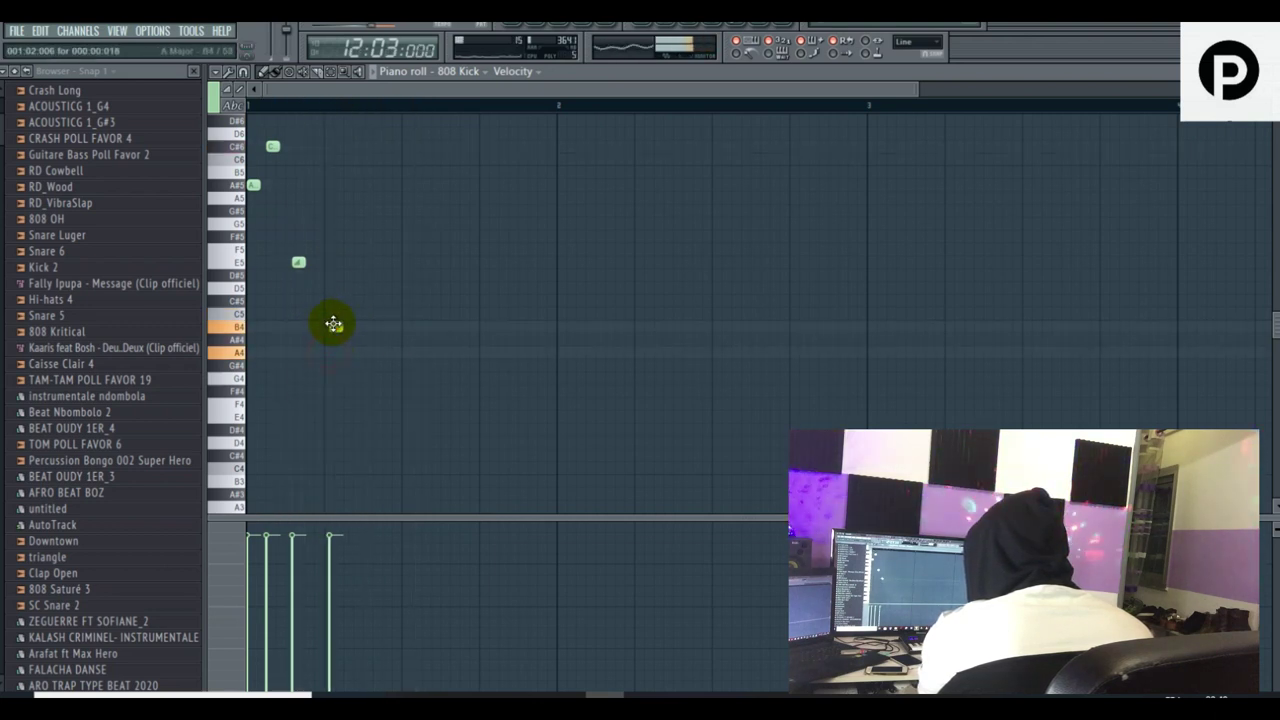
right_click(326, 328)
left_click(330, 310)
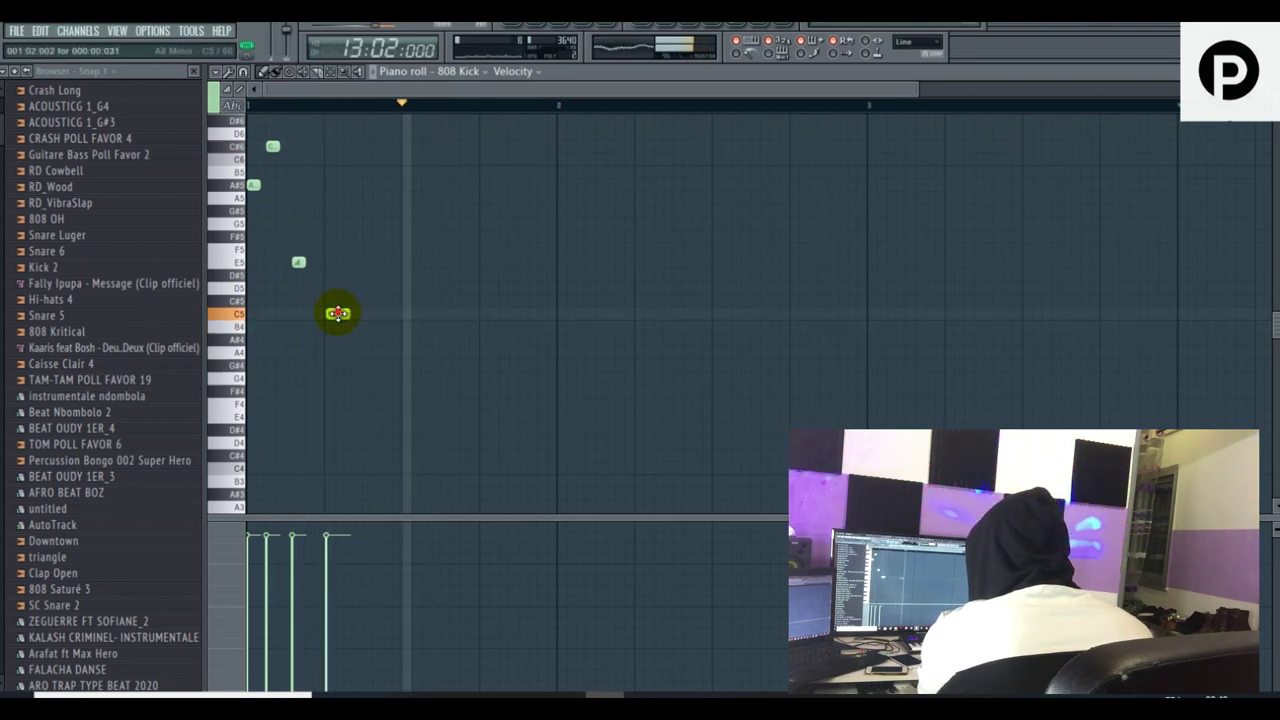
- Add C5 notes of the same length at the start of bar 2 and on beat 2 of bar 3
left_click(481, 311)
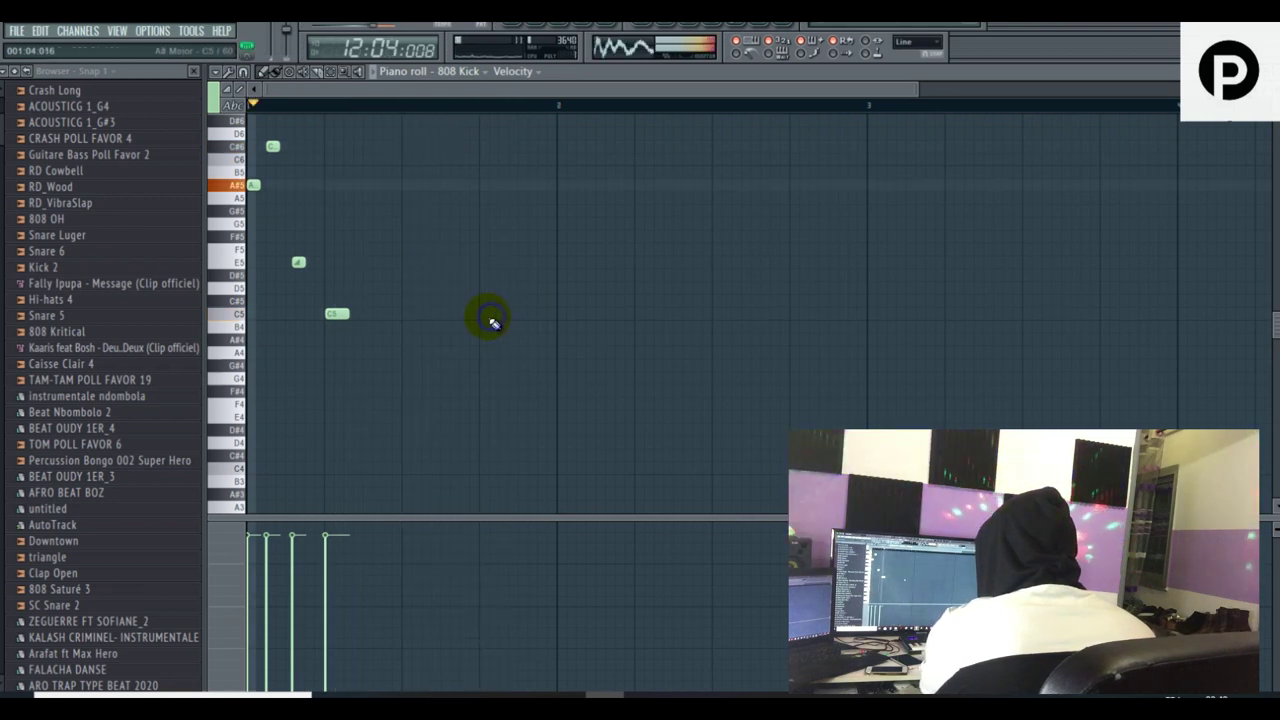
left_click(565, 311)
left_click_drag(572, 313, 566, 320)
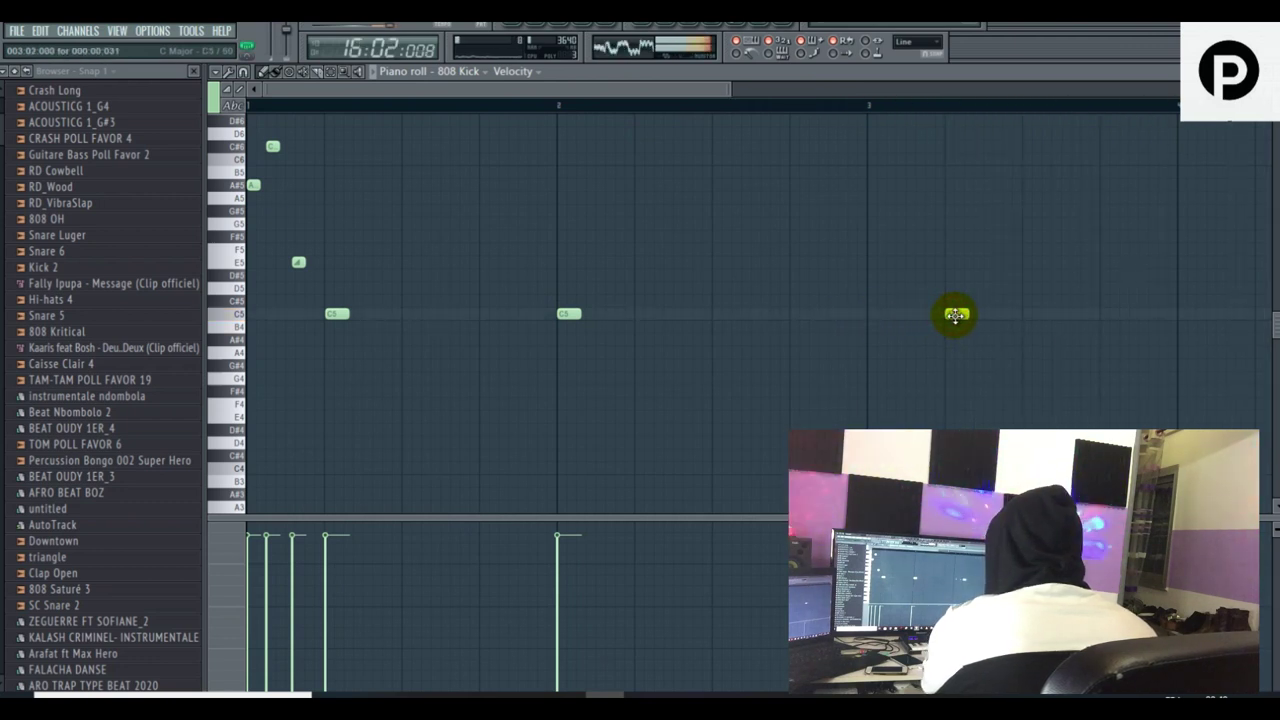
- Replace the opening A#5 and C#6 notes with a single longer E6 note at the start of bar 1
scroll(624, 302, "up", 3)
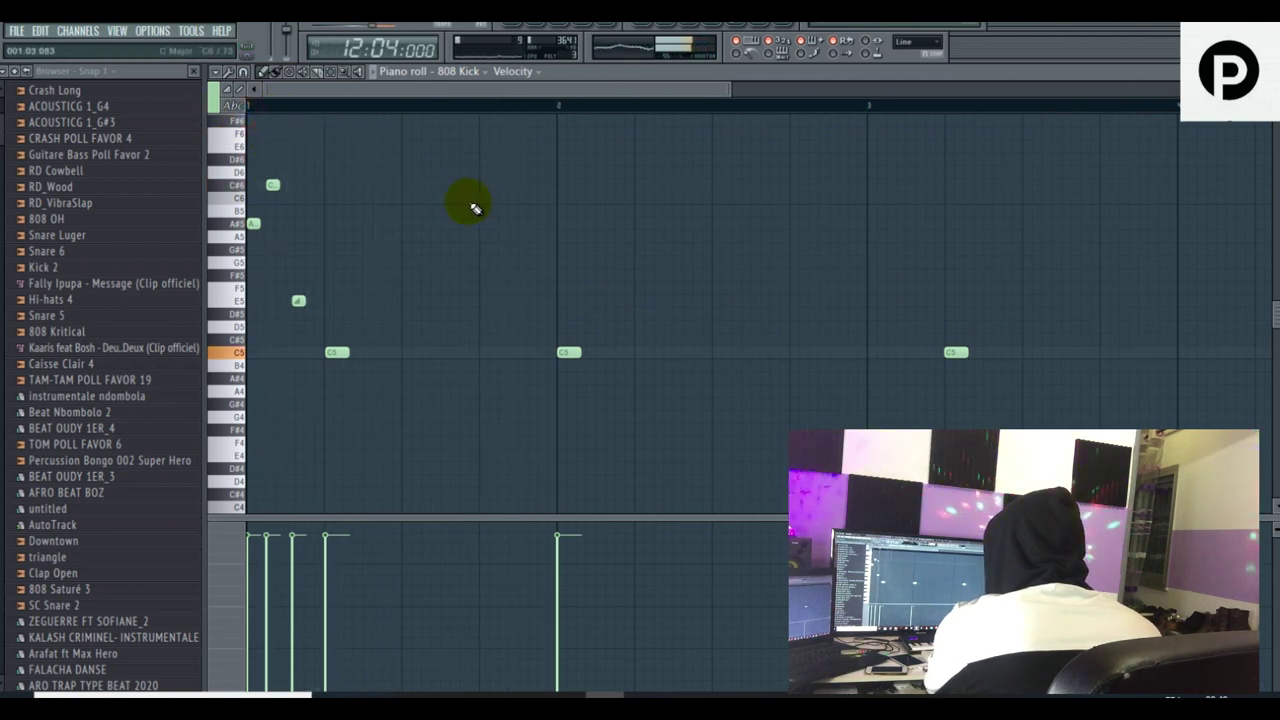
left_click_drag(259, 225, 266, 225)
mouse_move(250, 157)
left_mouse_down()
mouse_move(251, 134)
mouse_move(256, 145)
left_mouse_up()
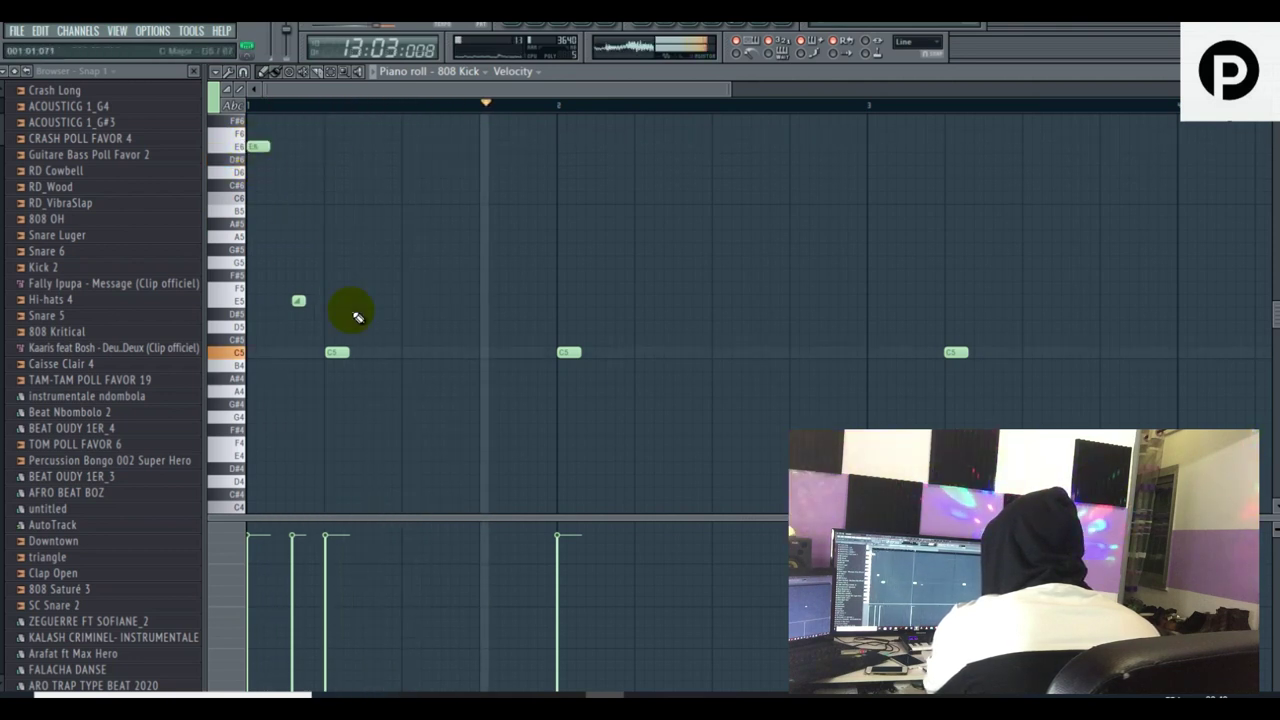
- Add a B5 slide note on beat 4 of bar 1 and a C5 note halfway through beat 3
left_click(338, 354)
left_click(337, 354)
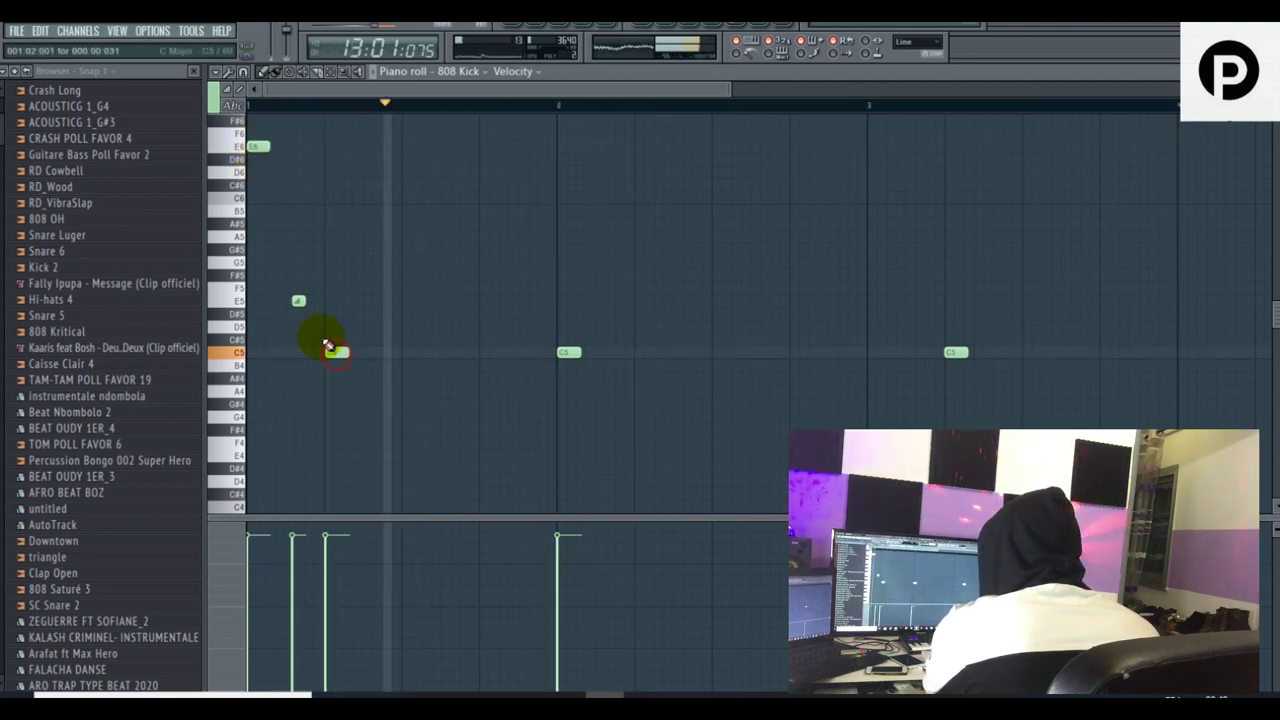
left_click(298, 302)
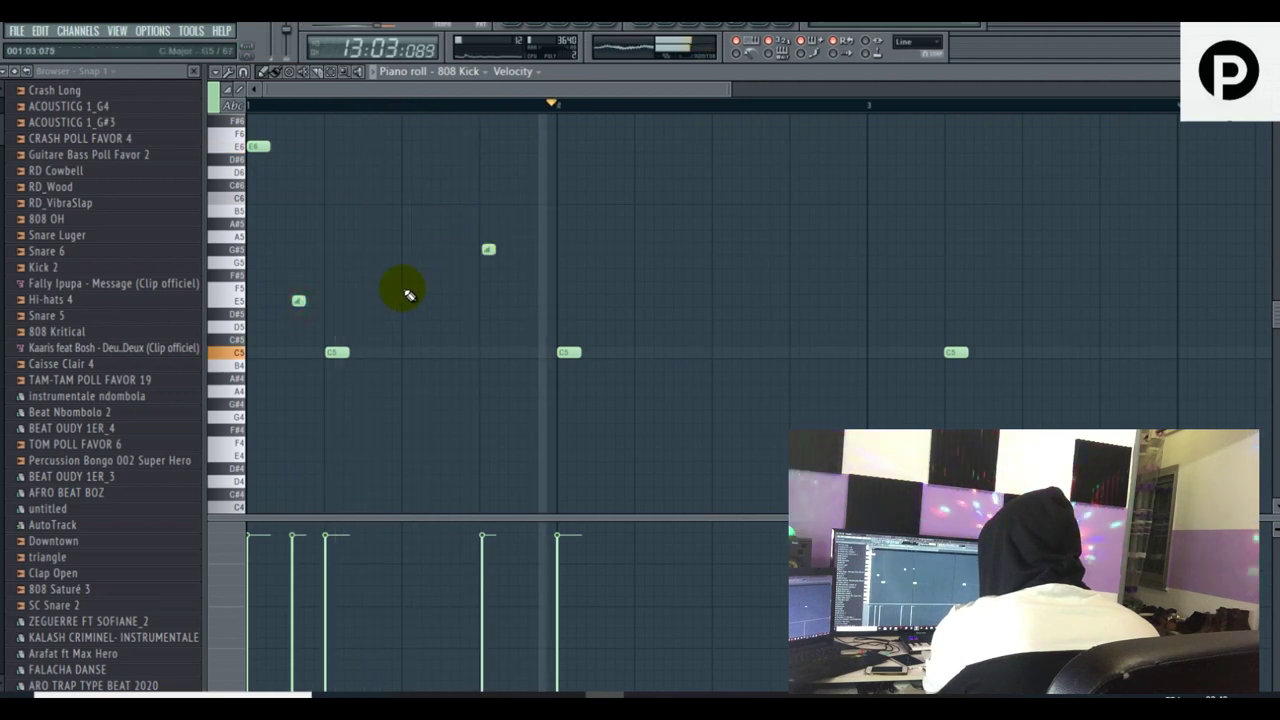
left_click_drag(487, 250, 491, 184)
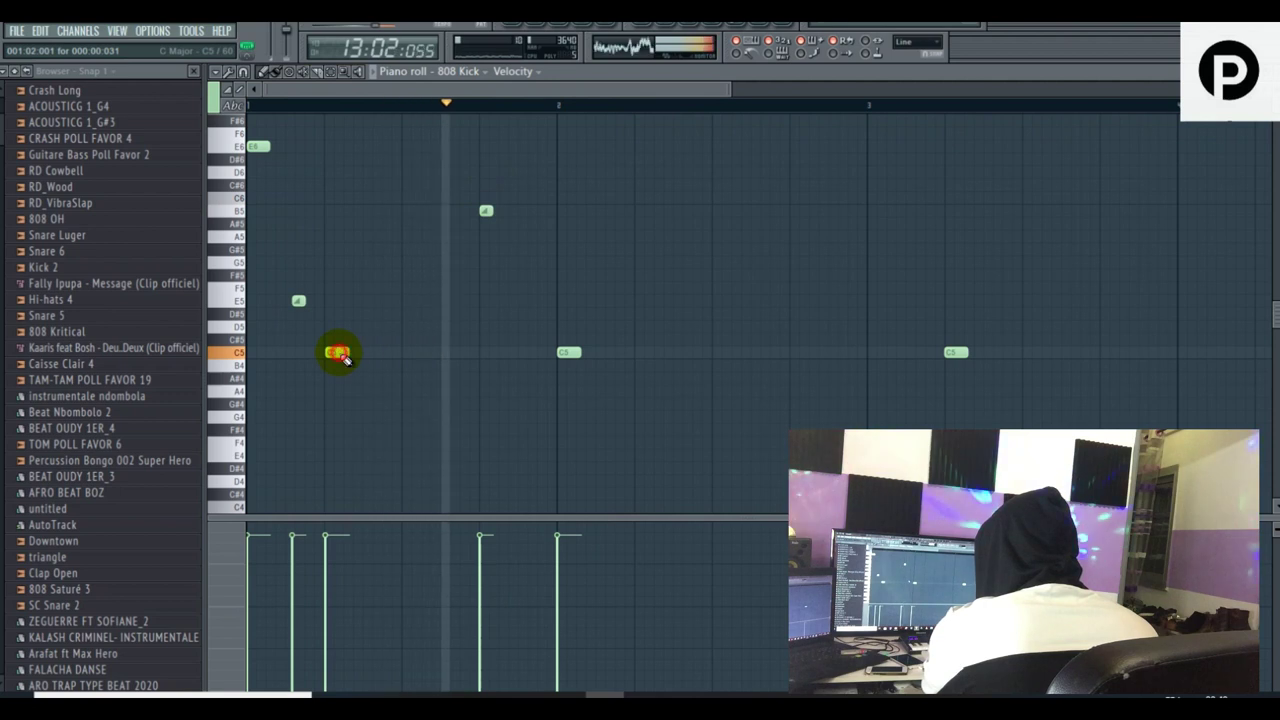
left_click(448, 352)
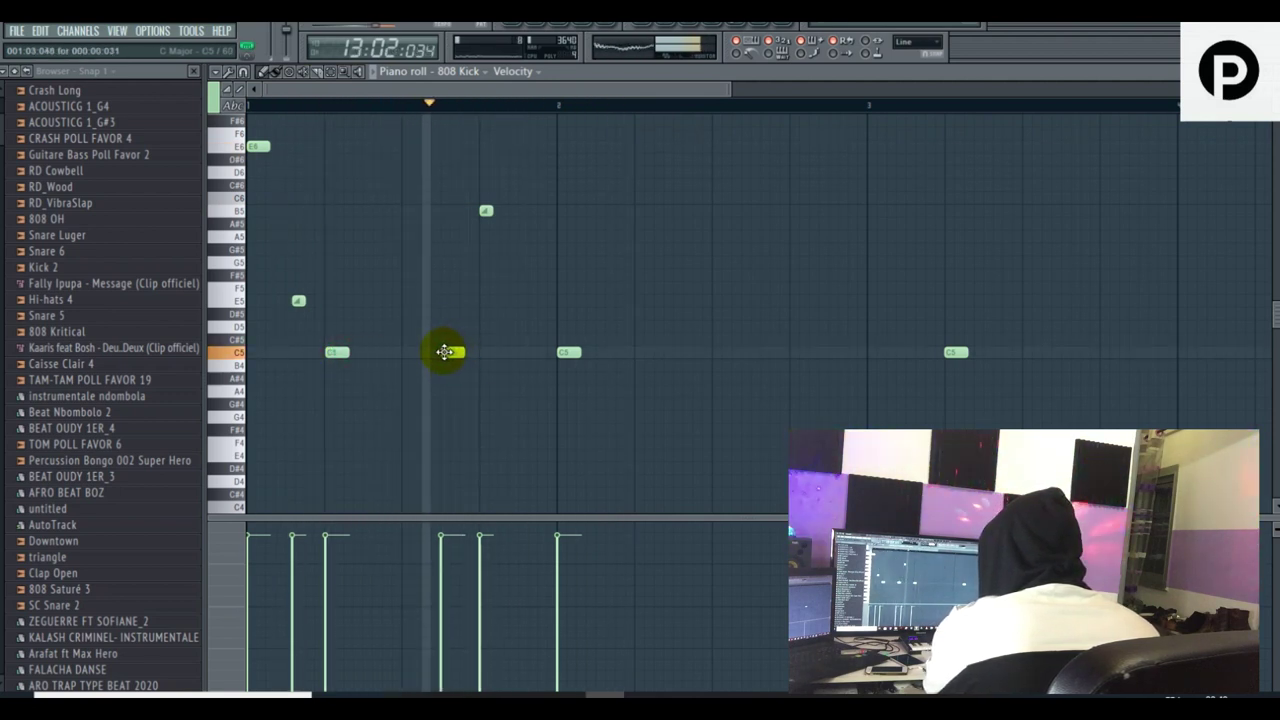
left_click(564, 352)
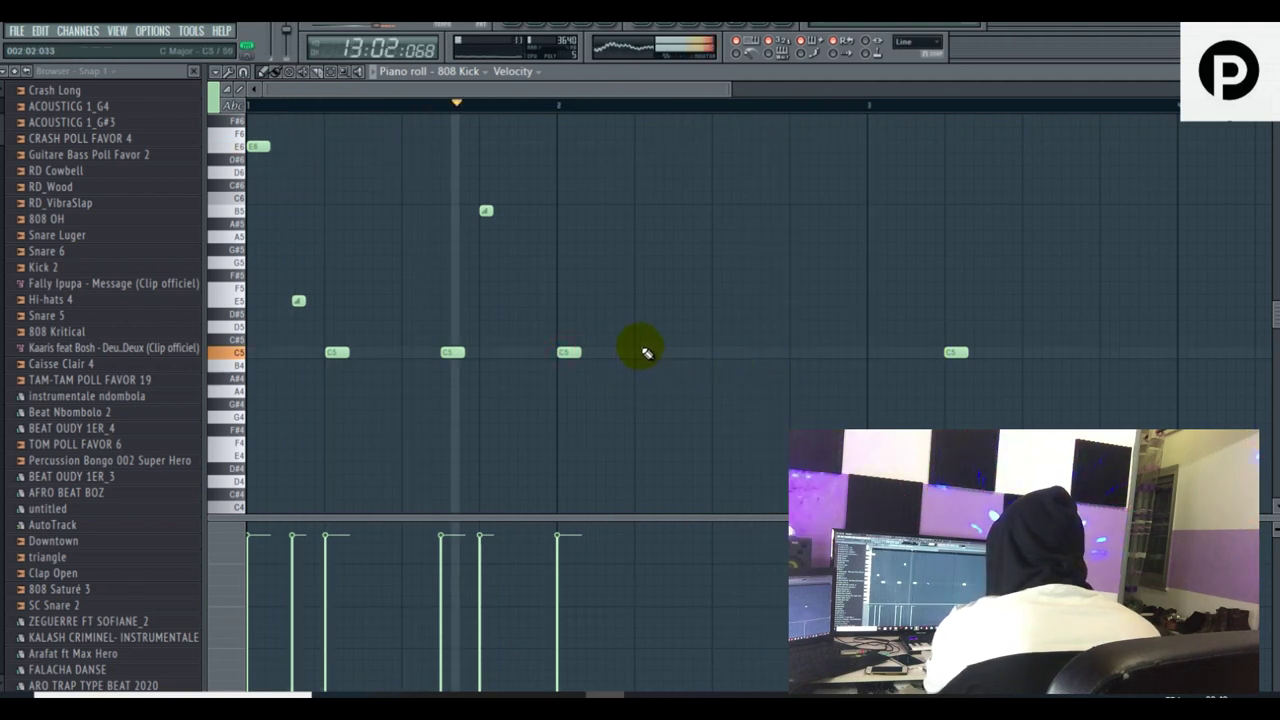
- Add an A4 note on beat 3 of bar 2, and load the 808 Saturé 3 sample into a new channel
left_click(716, 354)
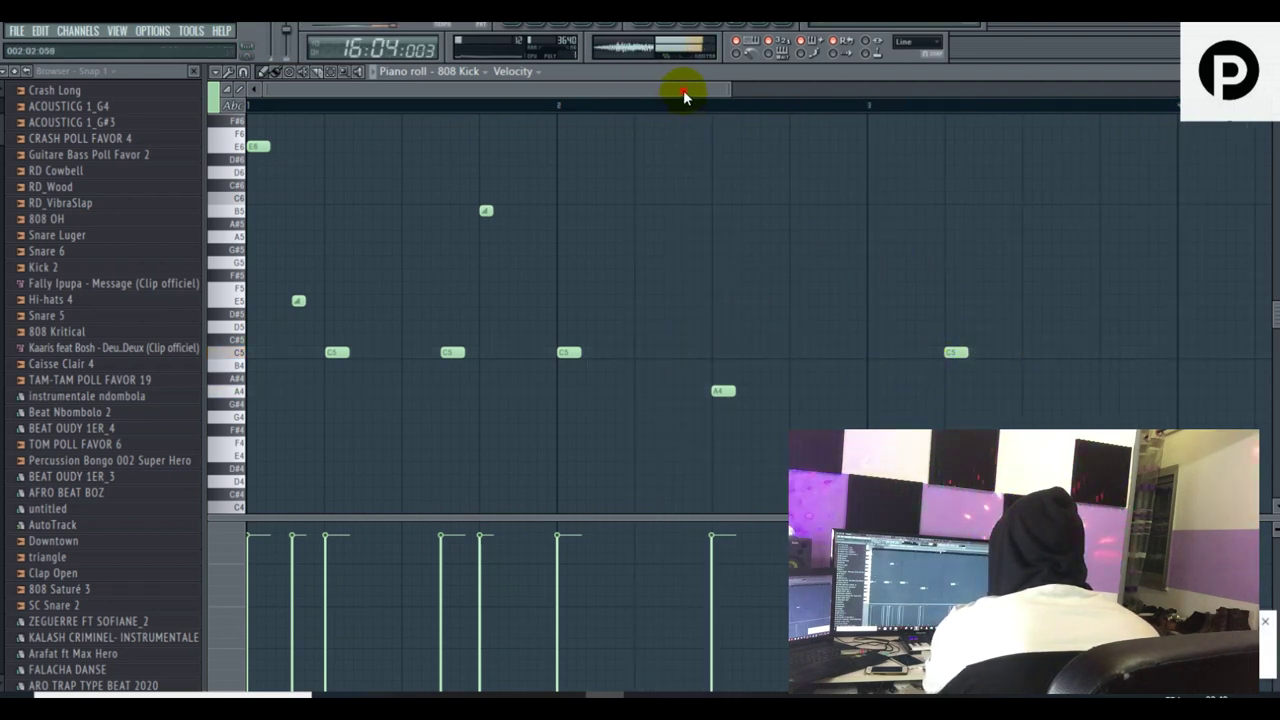
left_click_drag(683, 90, 744, 94)
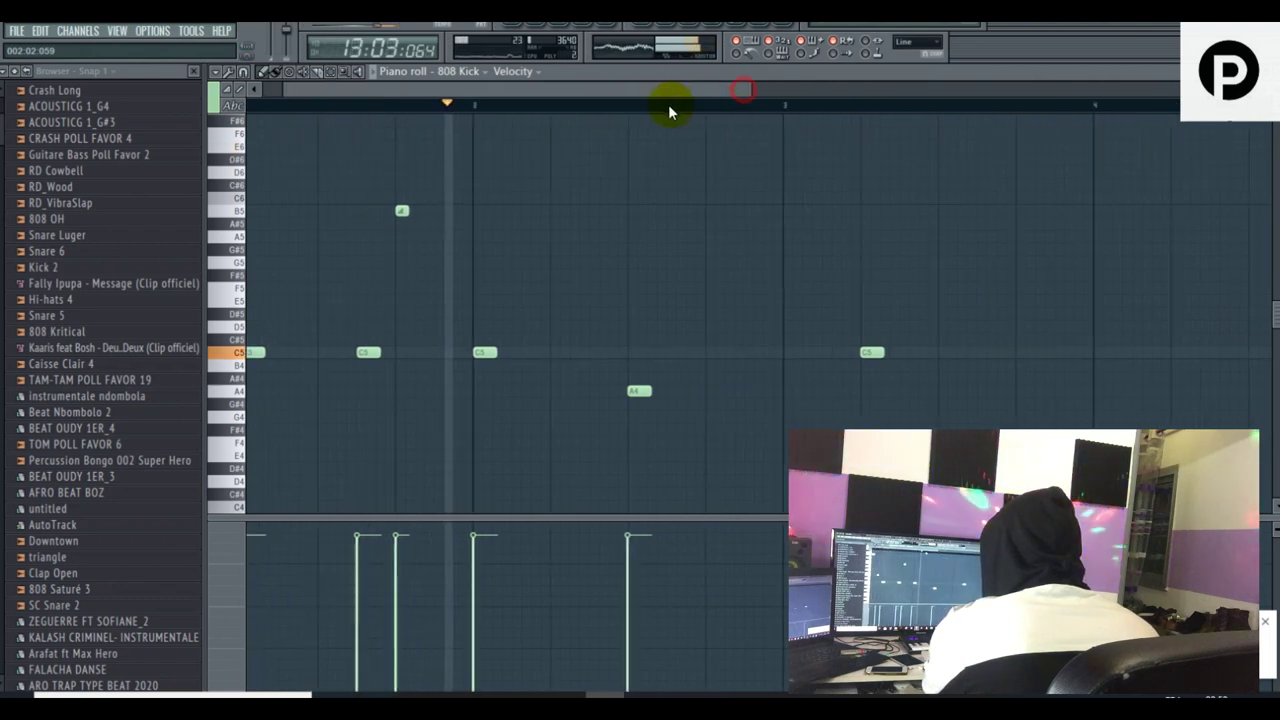
right_click(95, 592)
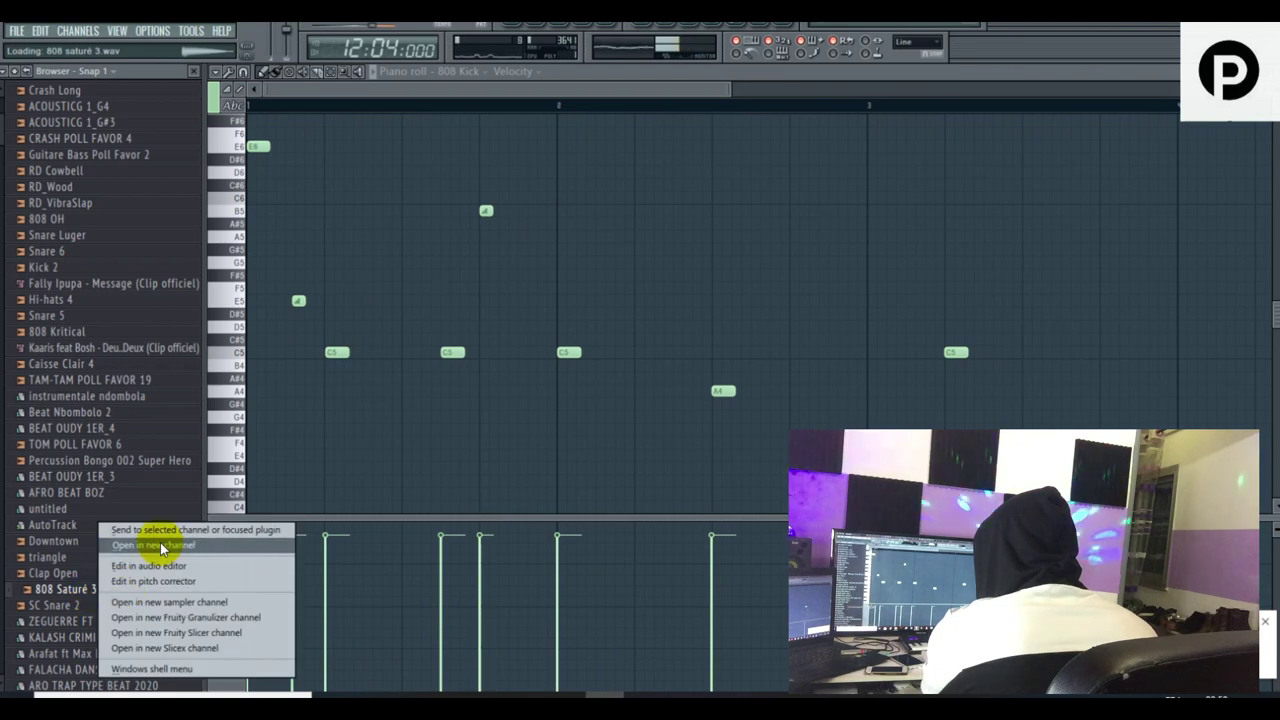
left_click(160, 546)
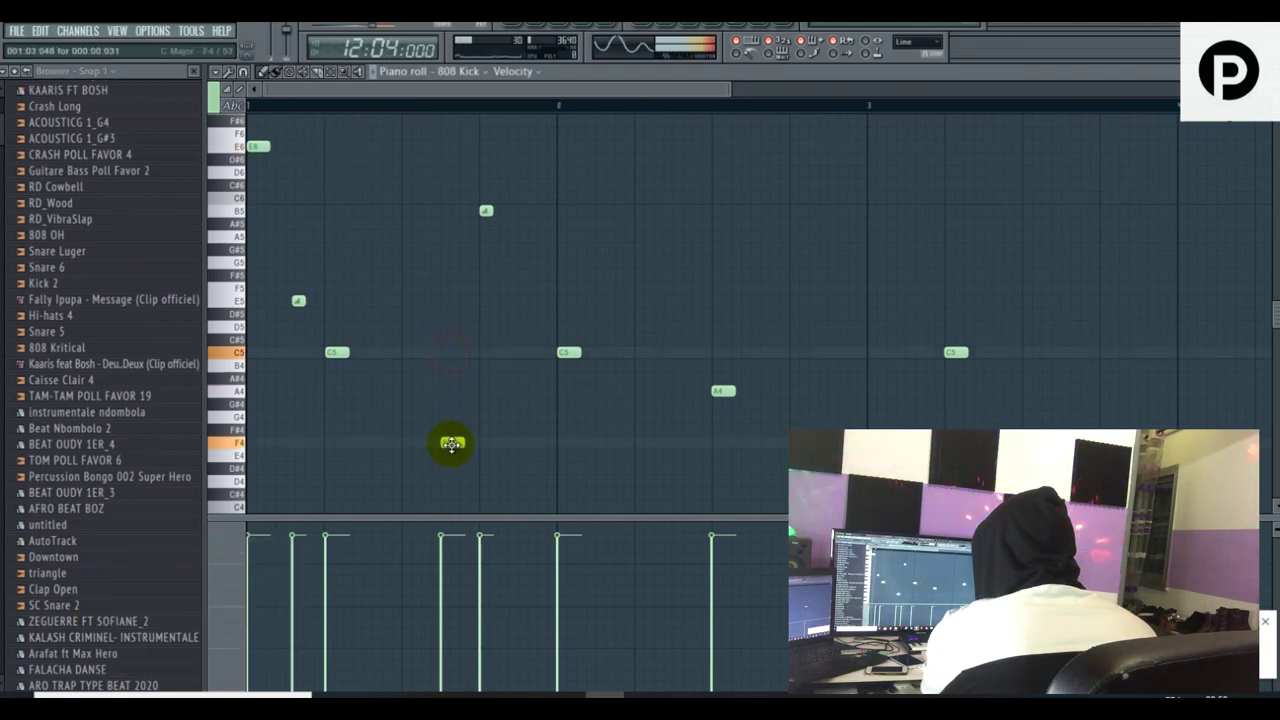
- Move the bar 1 note near beat 3 down to F4 and slightly earlier, and lower the beat 2 note to B4
left_click_drag(451, 447, 445, 448)
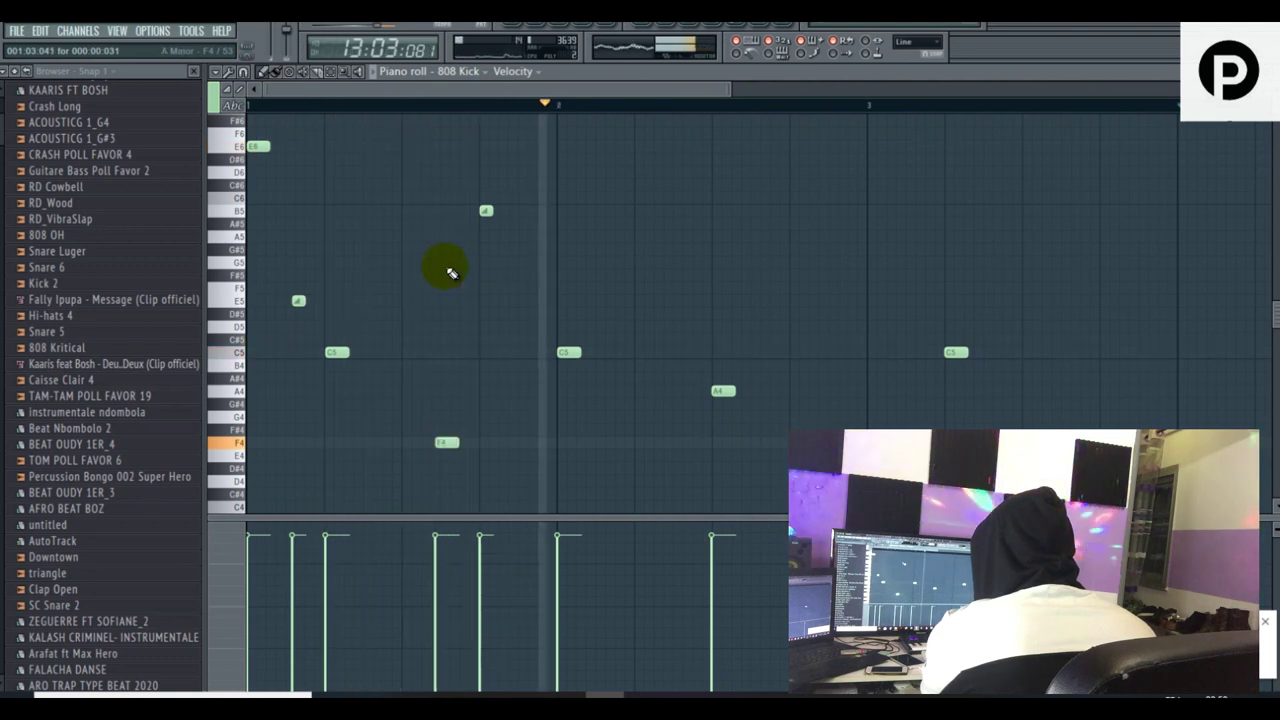
key("space")
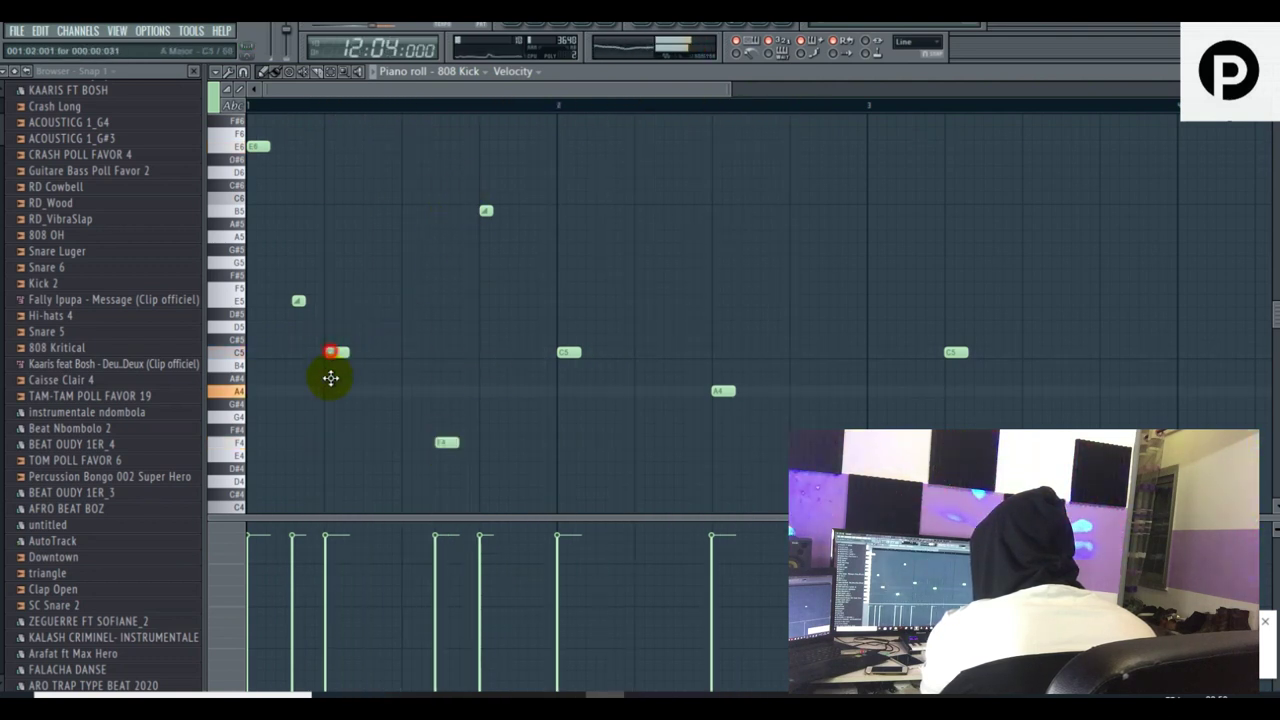
key("space")
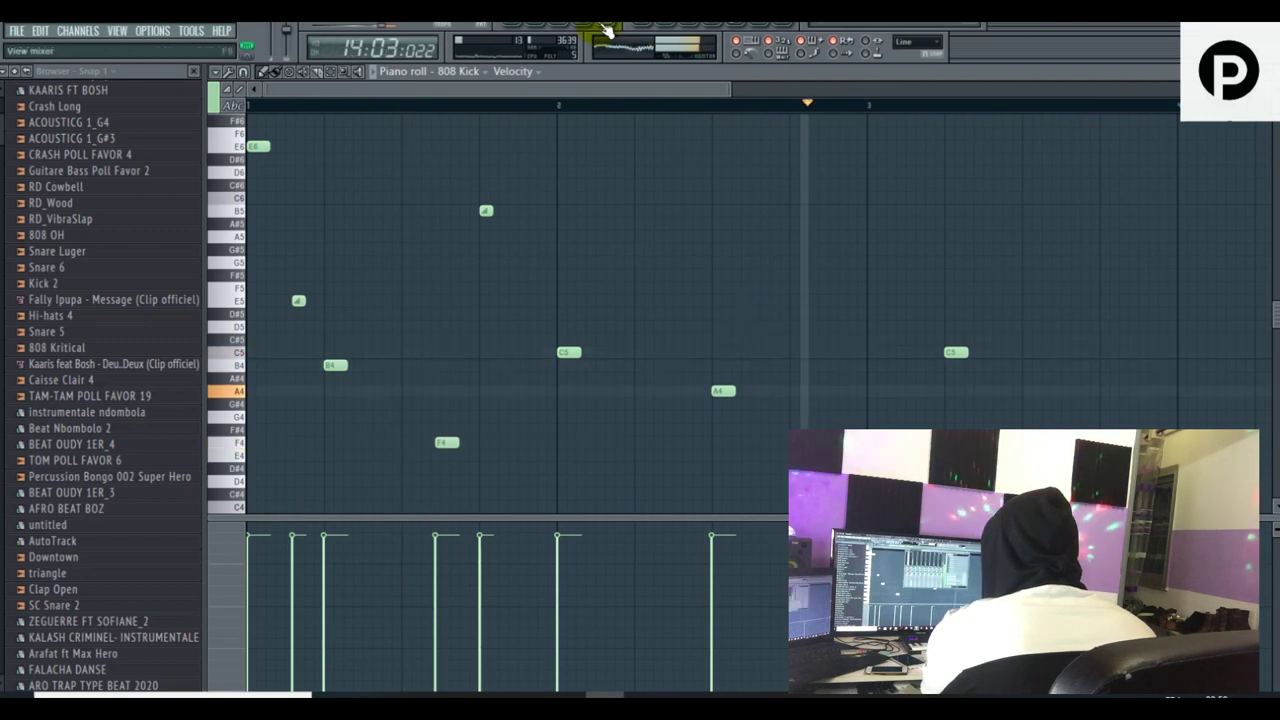
- Link the 808 Saturé 3 channel to mixer Insert 2 and load Fruity Fast Dist in its second effect slot
key("F9")
right_click(590, 200)
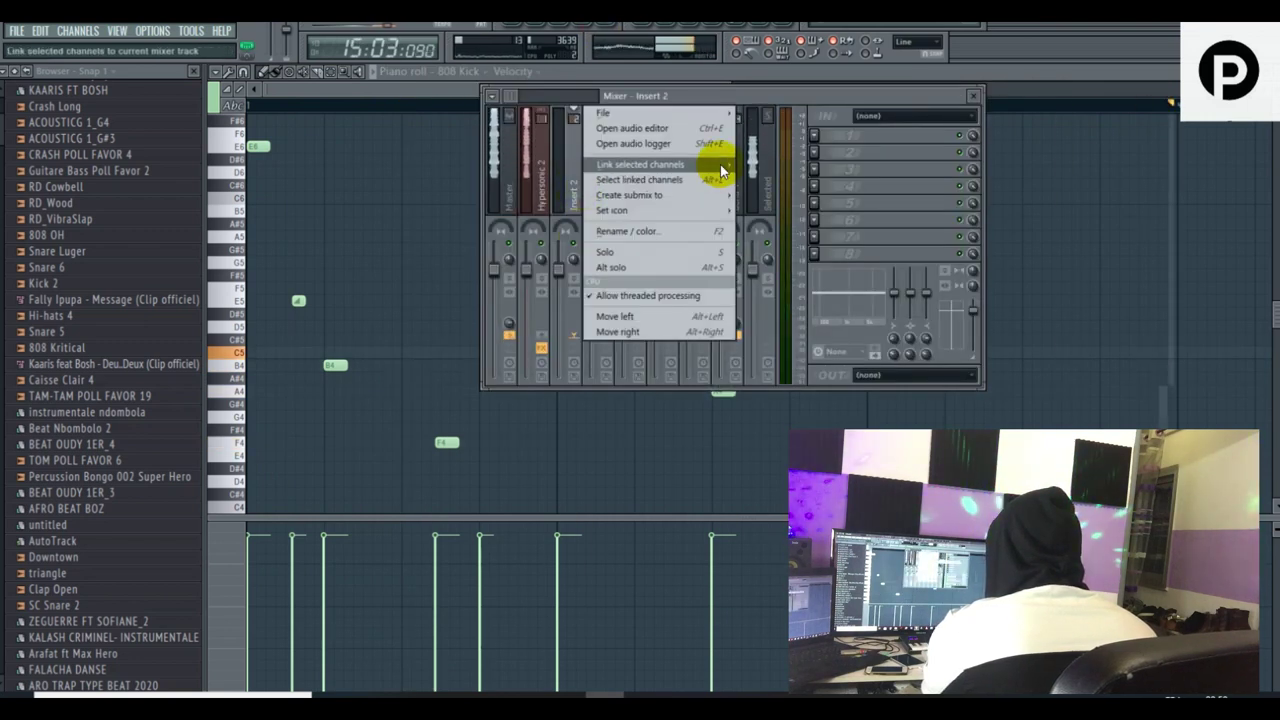
left_click(785, 166)
left_click(814, 152)
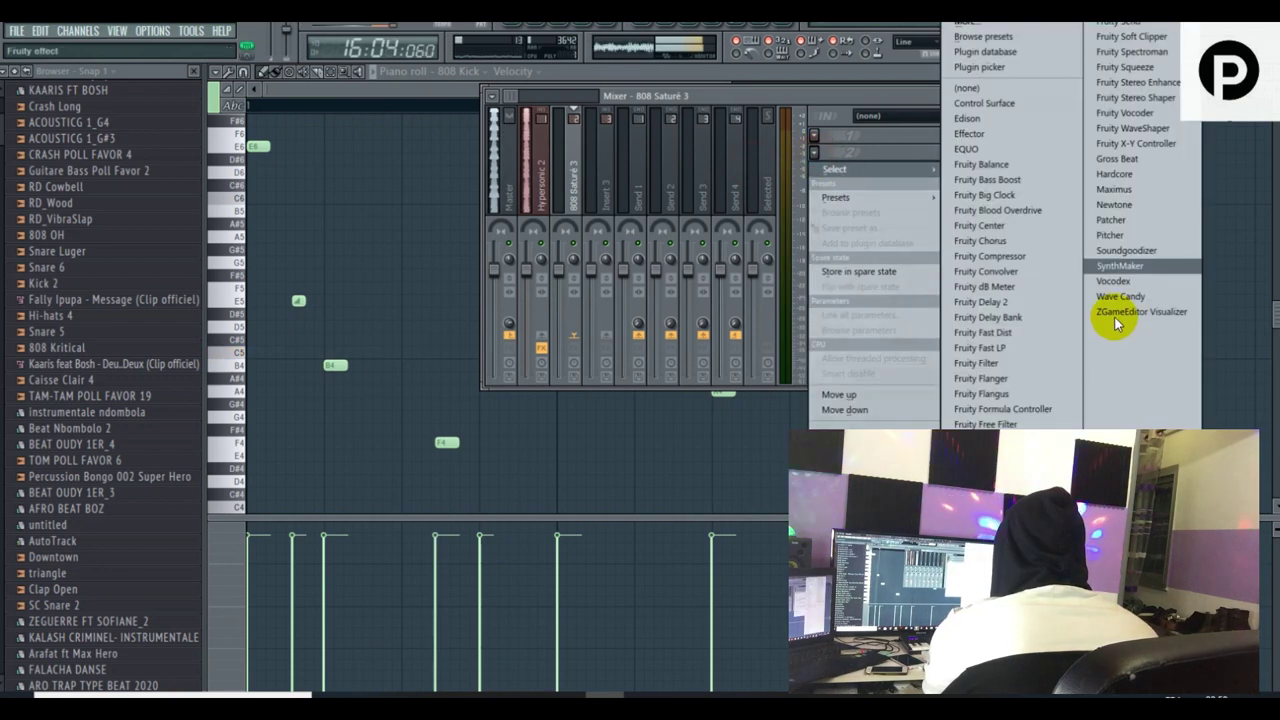
left_click(1011, 327)
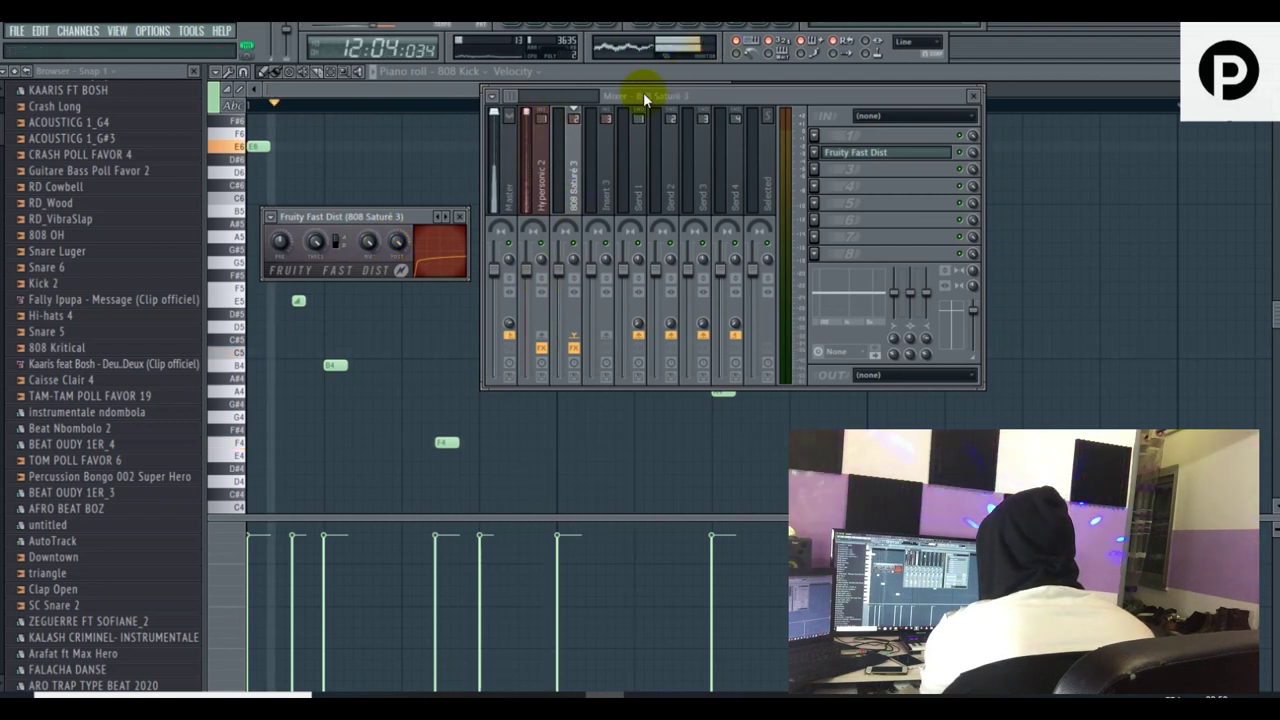
- Play the 808 pattern with the channel rack shown, and open the options of the 808 Saturé 3 mixer track
left_click(560, 30)
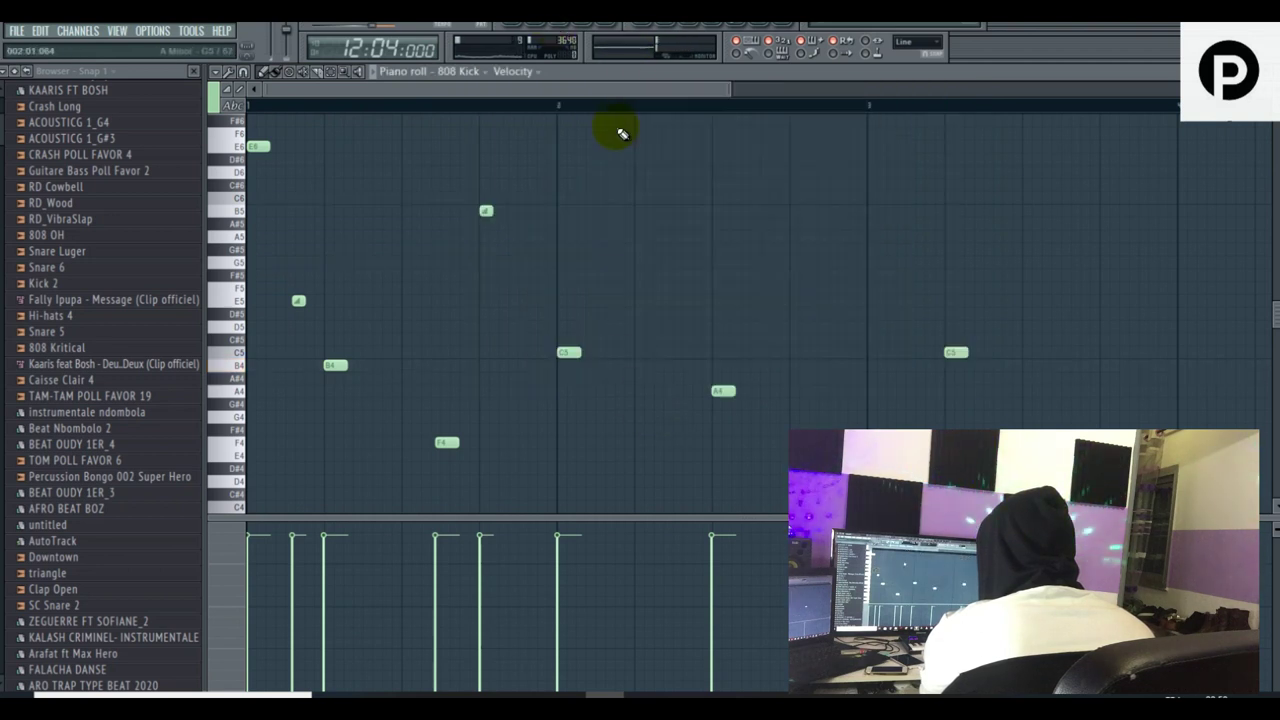
left_click(536, 30)
key("space")
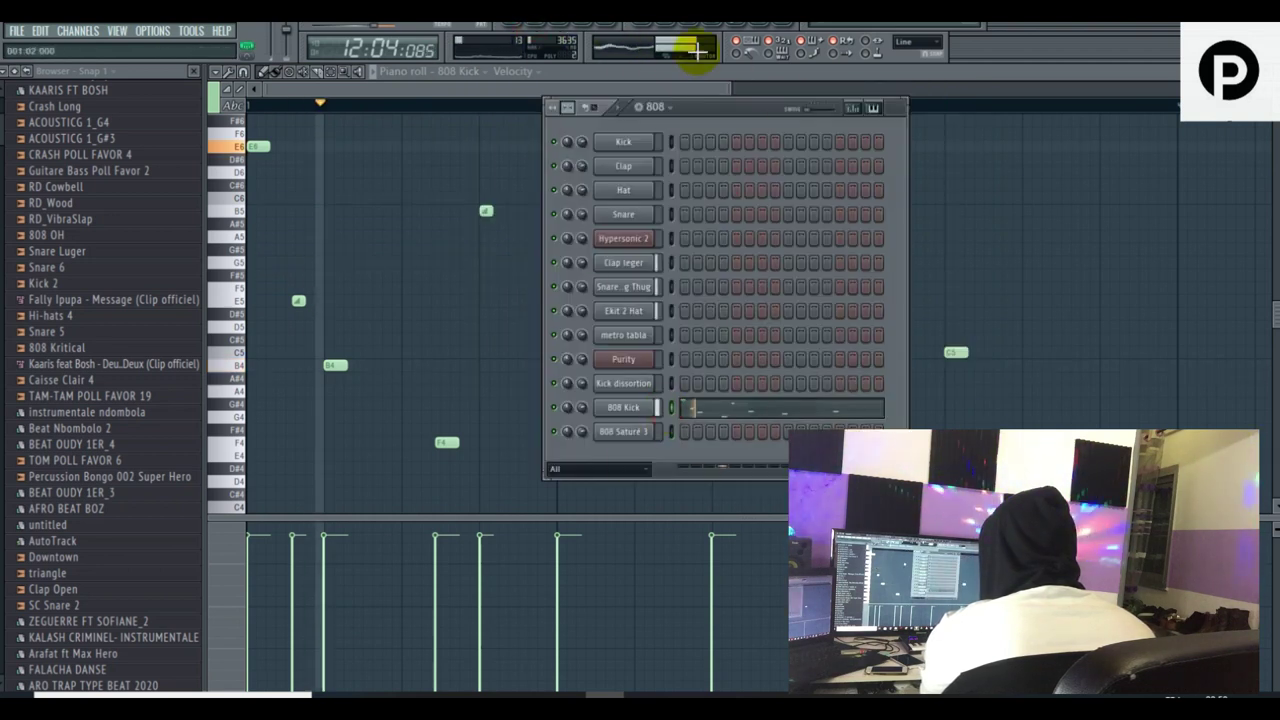
left_click(597, 37)
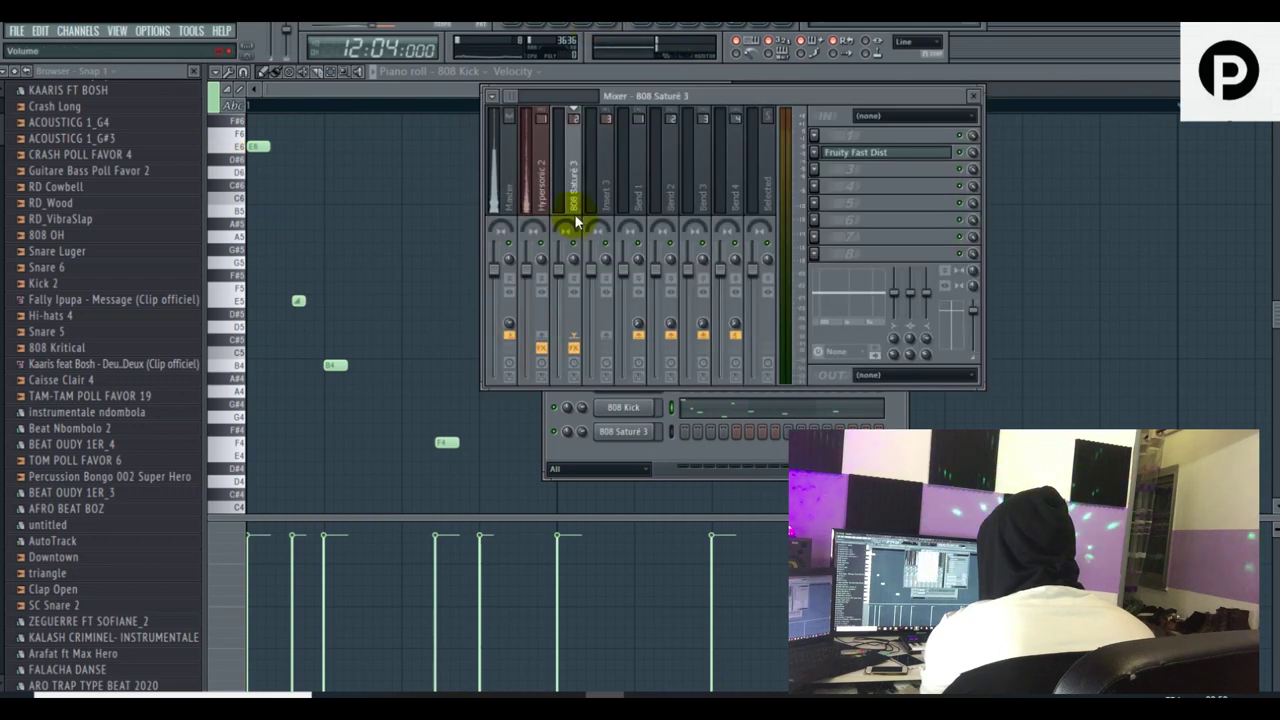
right_click(578, 200)
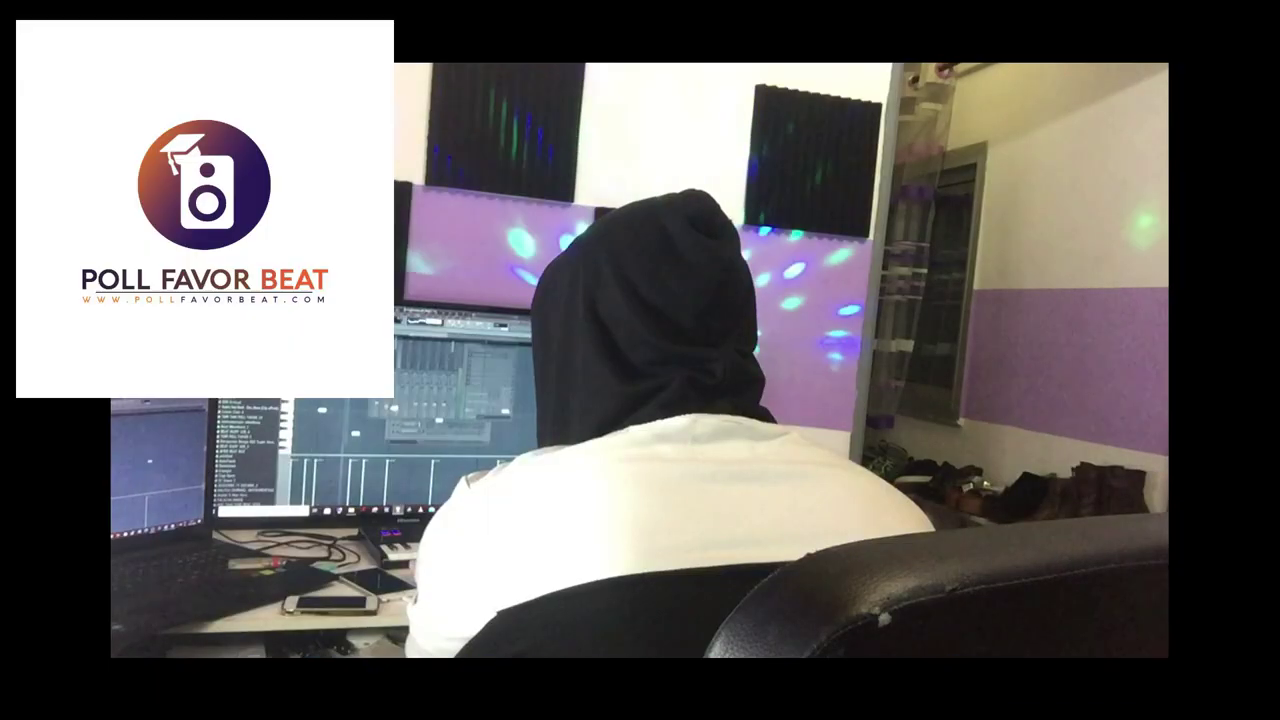